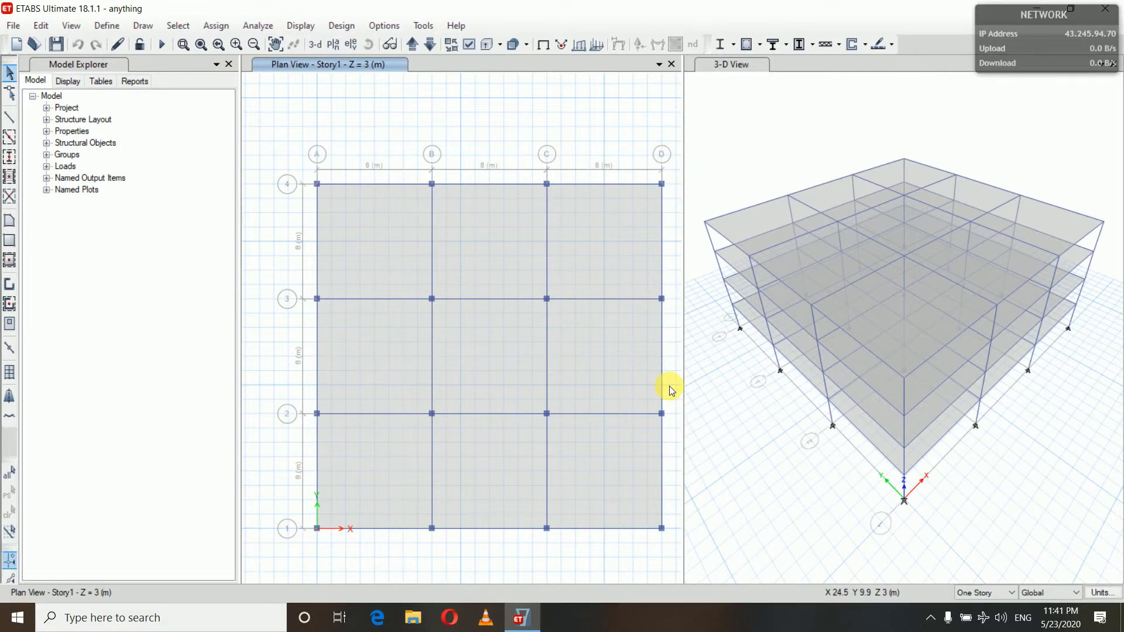
pyautogui.click(182, 25)
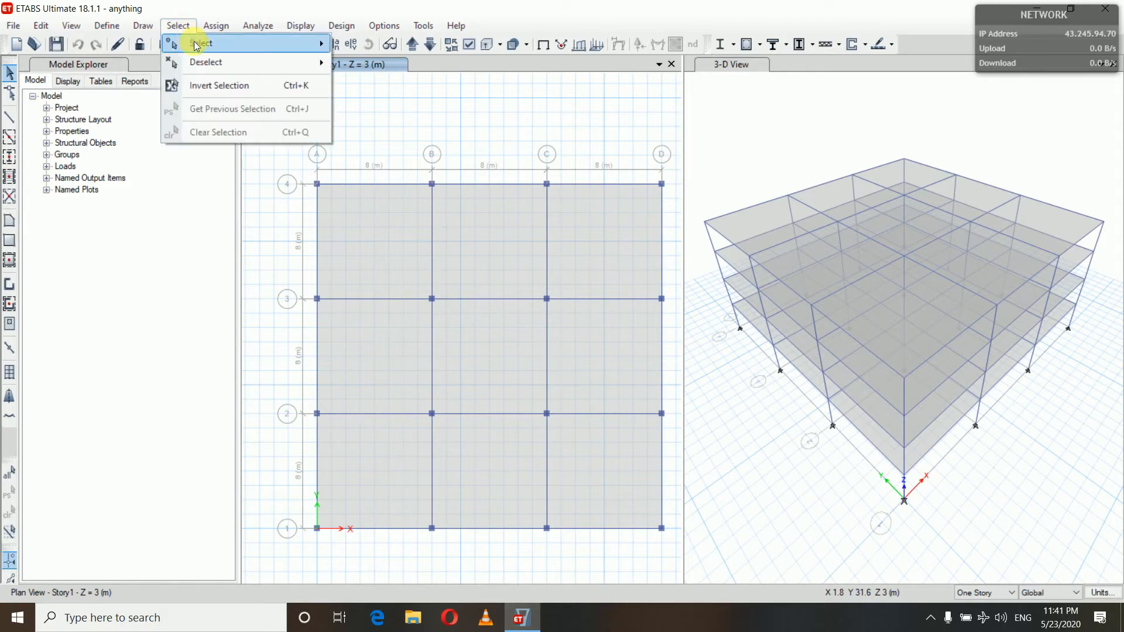
pyautogui.moveTo(195, 42)
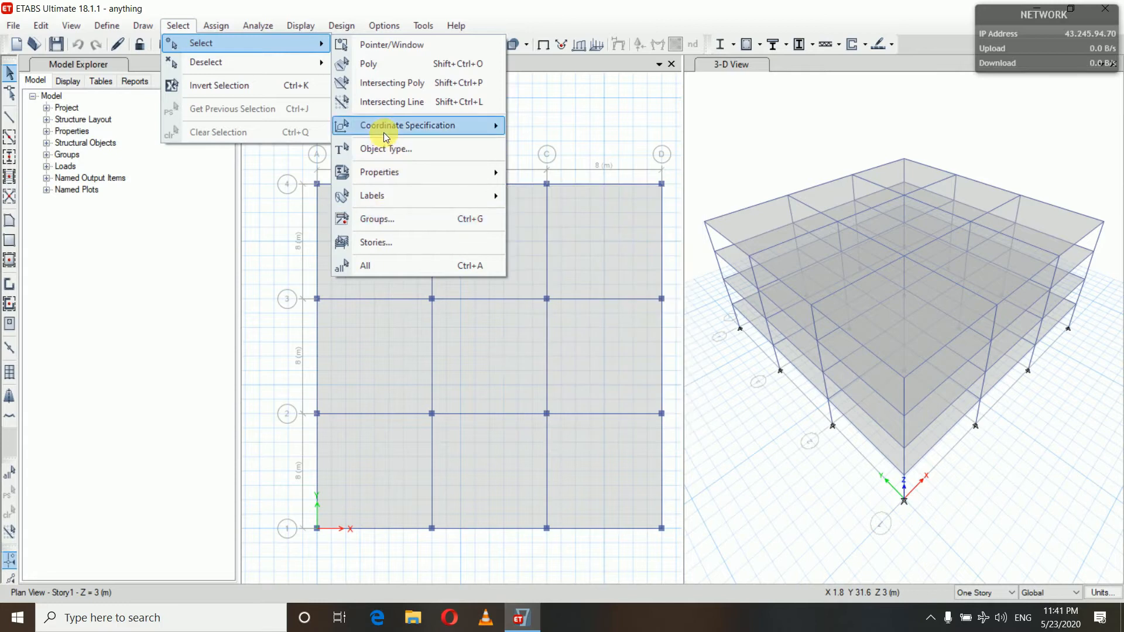
pyautogui.moveTo(384, 133)
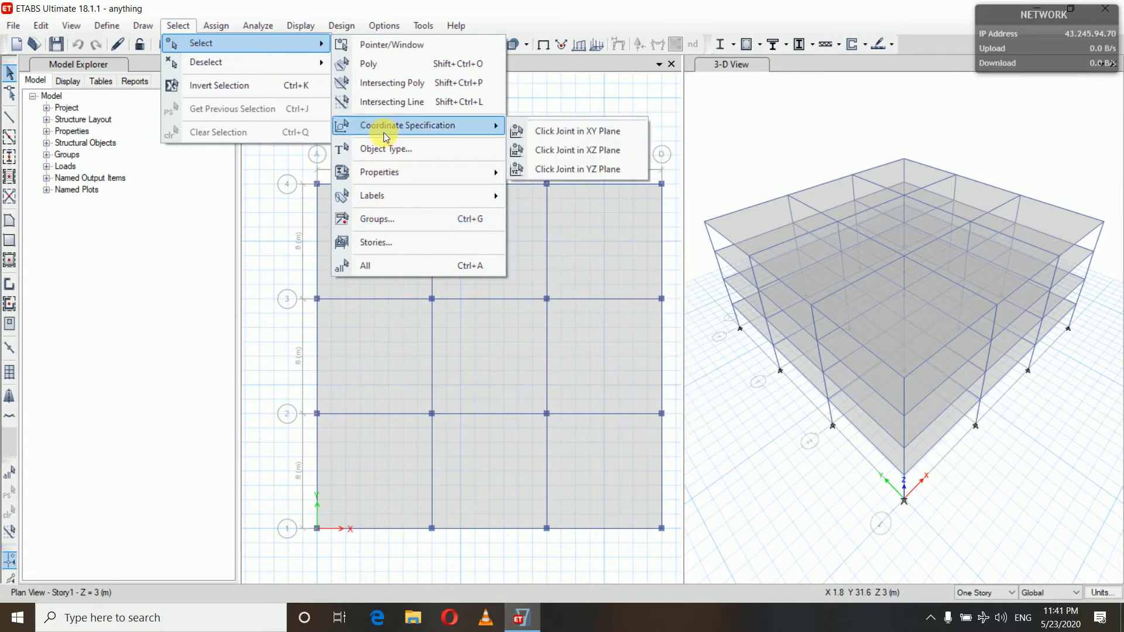
pyautogui.click(230, 197)
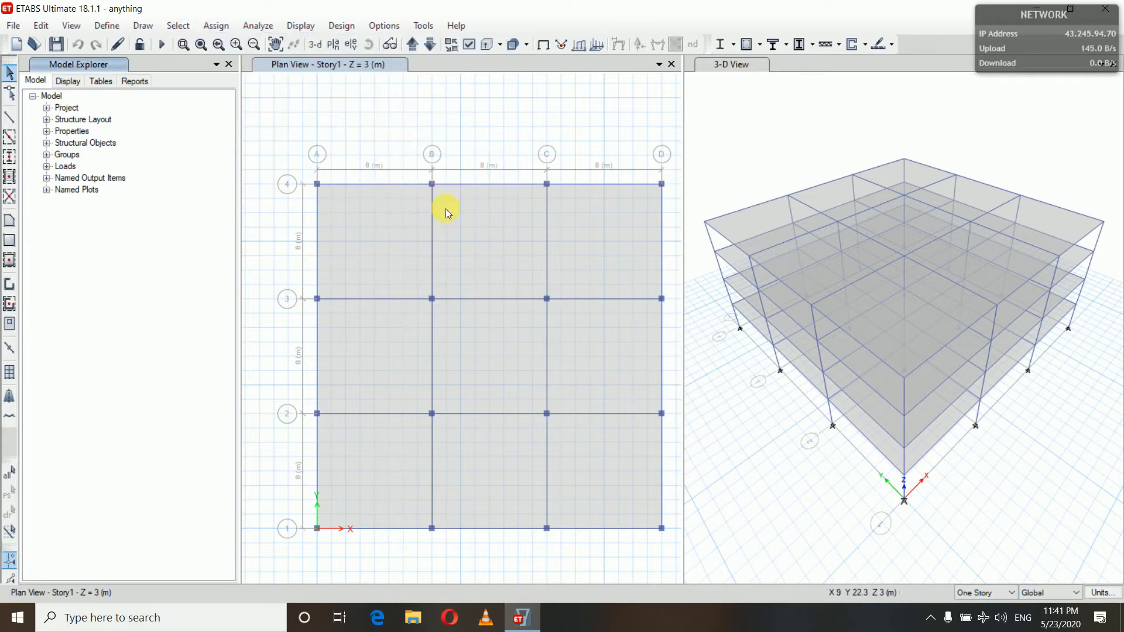
# - Hide the columns and floors in the Story1 plan view through its view options
pyautogui.click(469, 45)
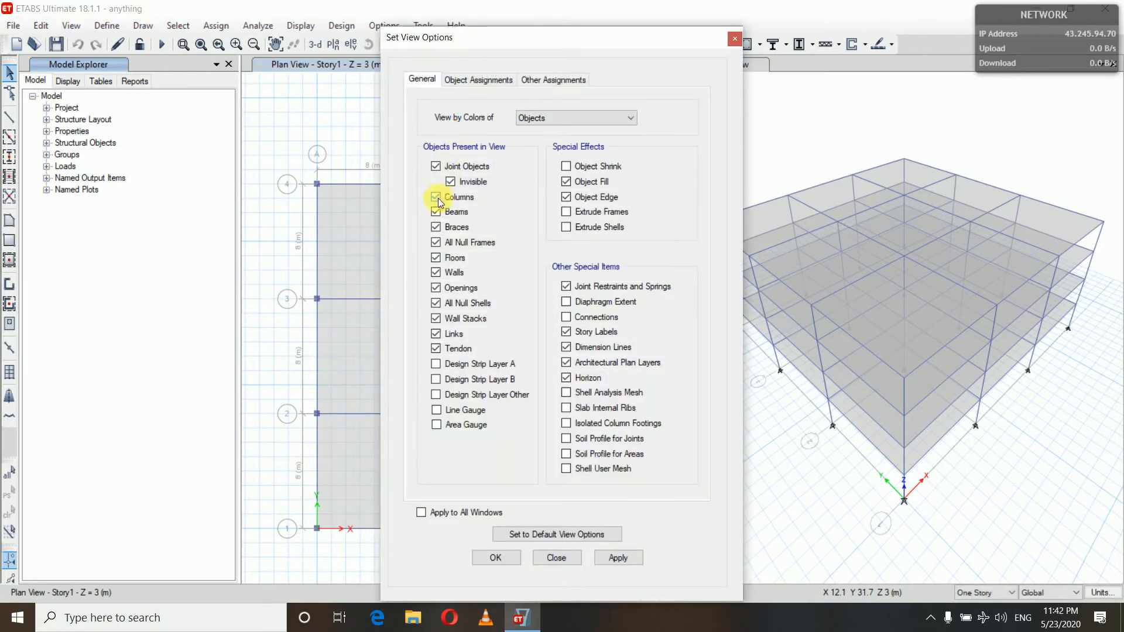
pyautogui.click(435, 199)
pyautogui.click(435, 257)
pyautogui.click(637, 560)
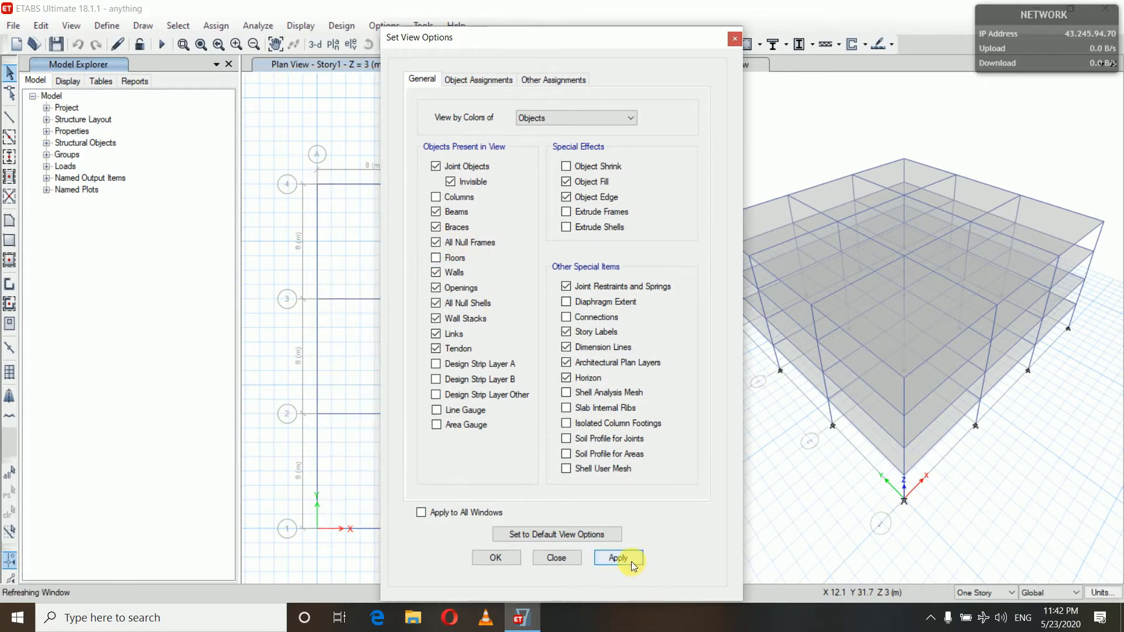
pyautogui.click(512, 560)
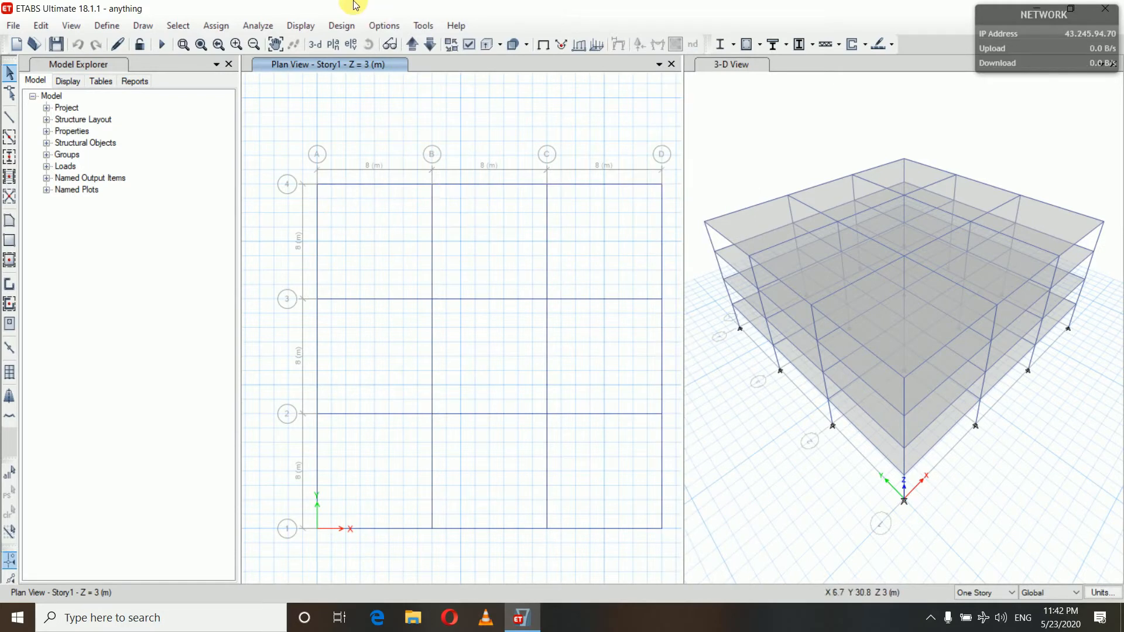
# - Pick the beam on grid line 4 between A and B and the adjoining grid B beam with Pointer/Window selection, and clear the selection
pyautogui.click(186, 25)
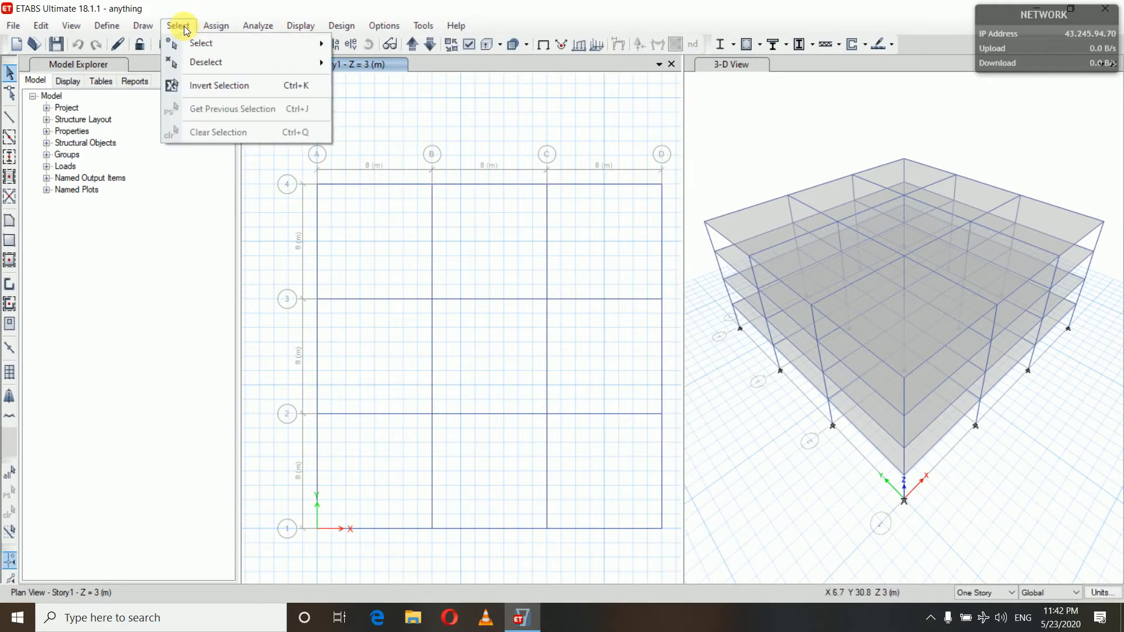
pyautogui.moveTo(192, 42)
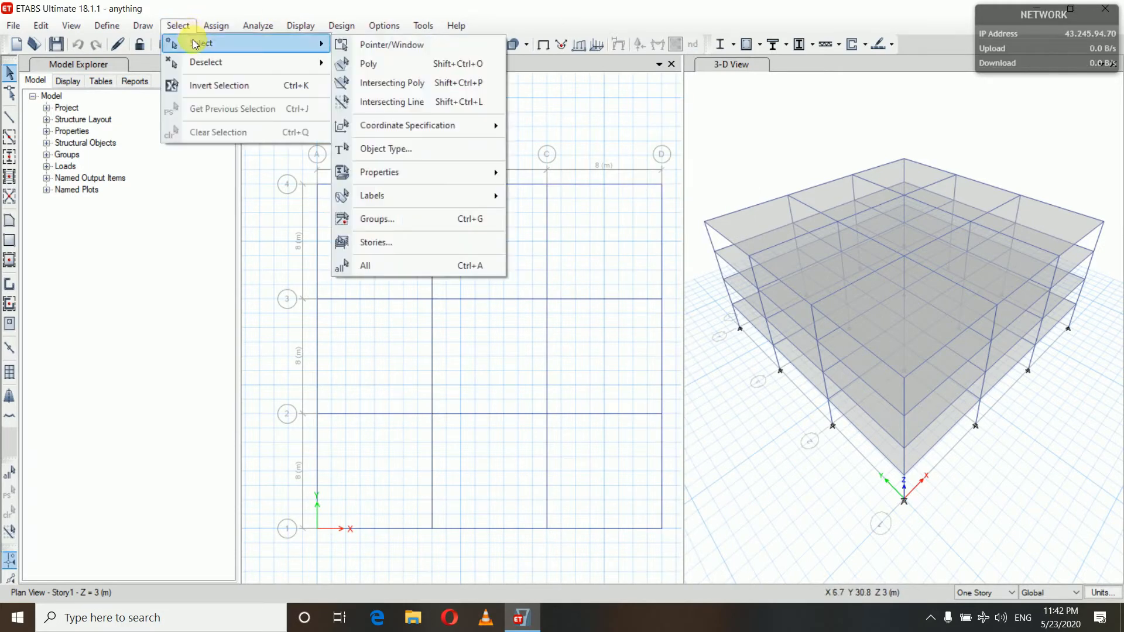
pyautogui.click(392, 47)
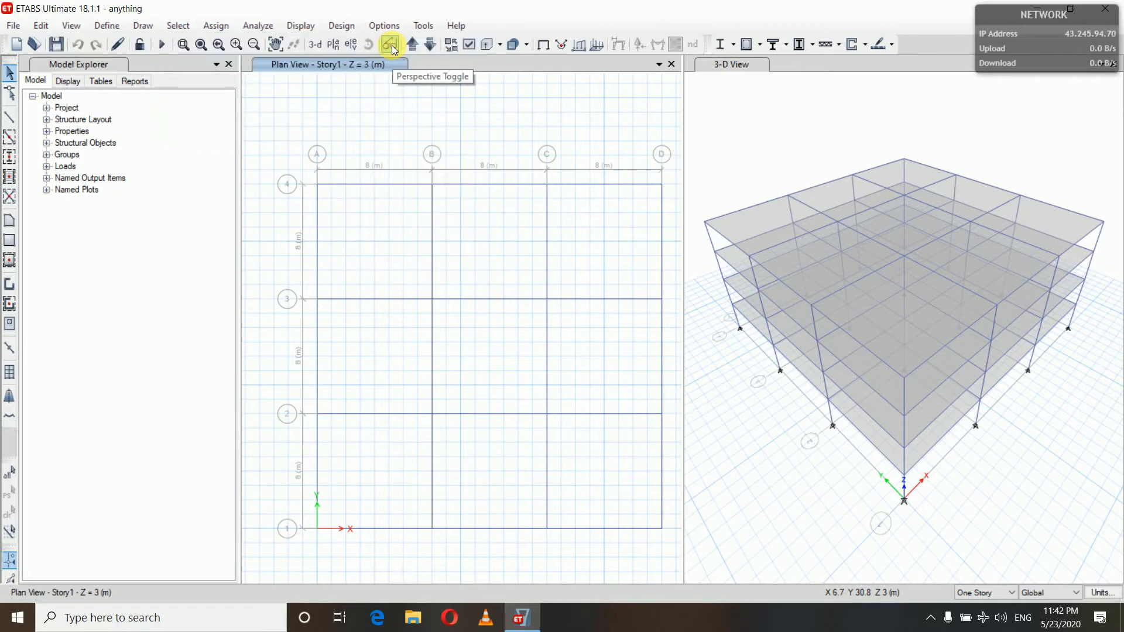
pyautogui.click(392, 188)
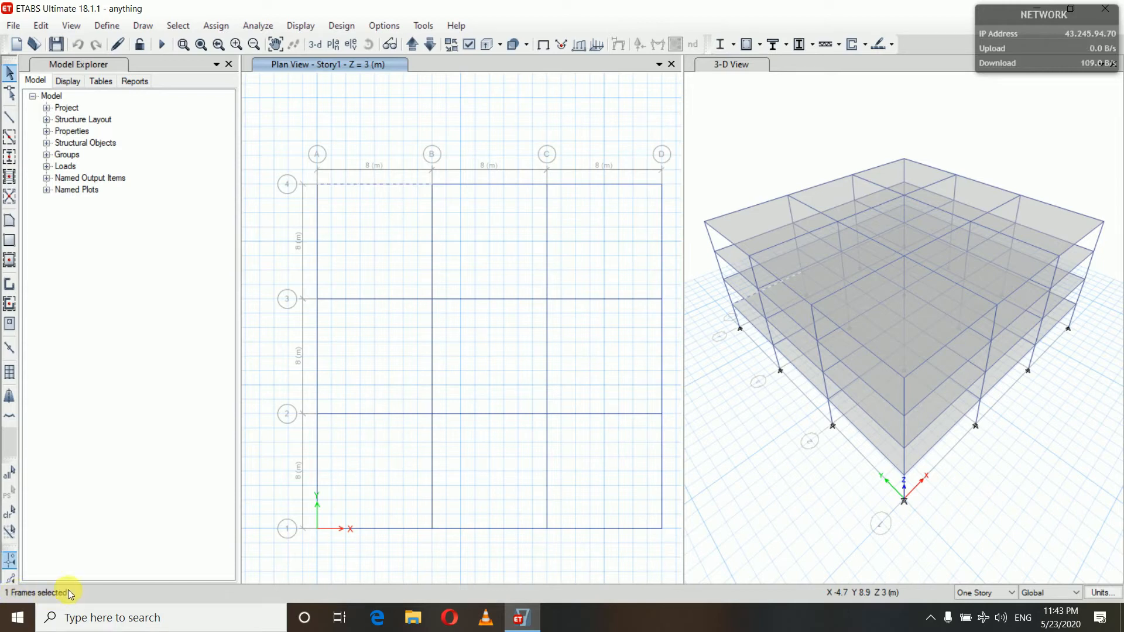
pyautogui.click(432, 217)
pyautogui.click(9, 513)
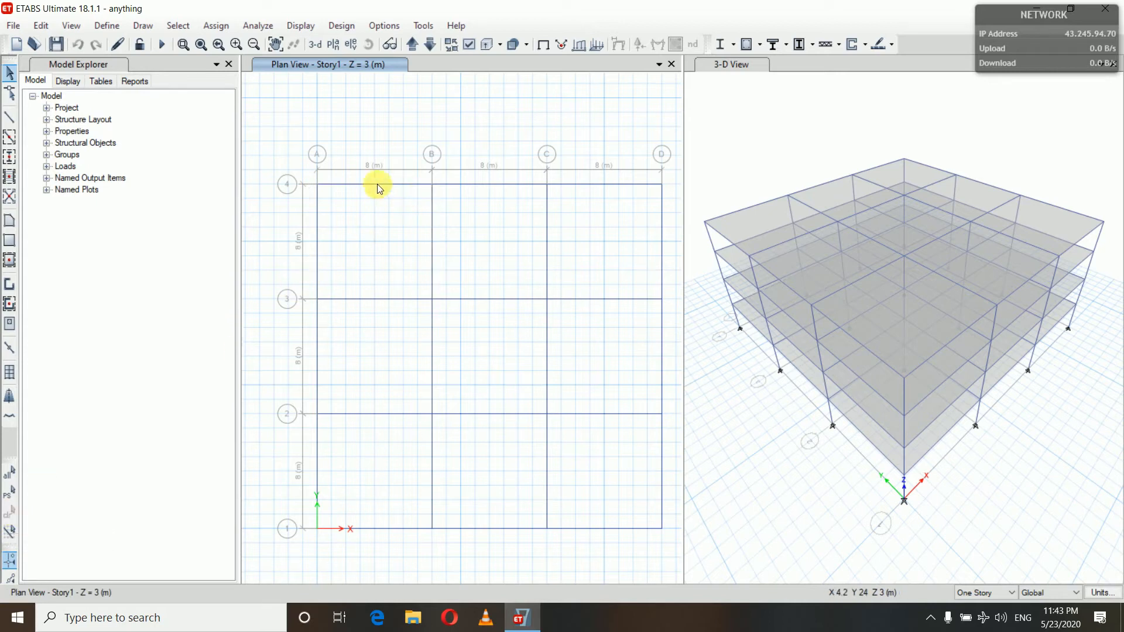
# - Select the beam on grid line 3 between C and D by enclosing it with a Poly selection, and clear the selection
pyautogui.click(177, 24)
pyautogui.moveTo(251, 40)
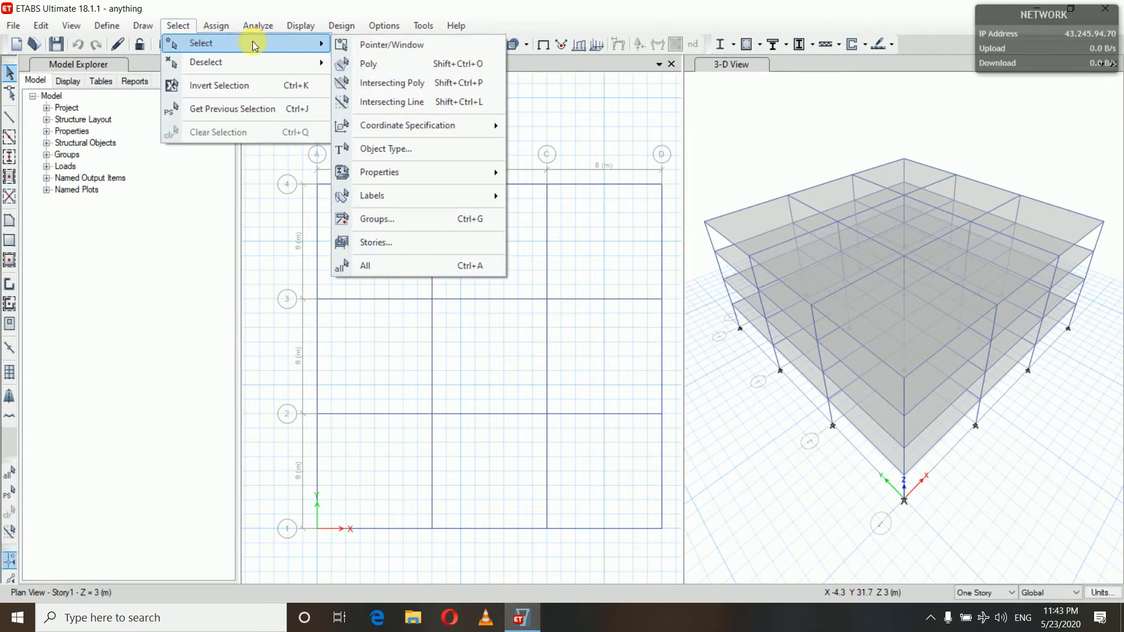
pyautogui.click(372, 64)
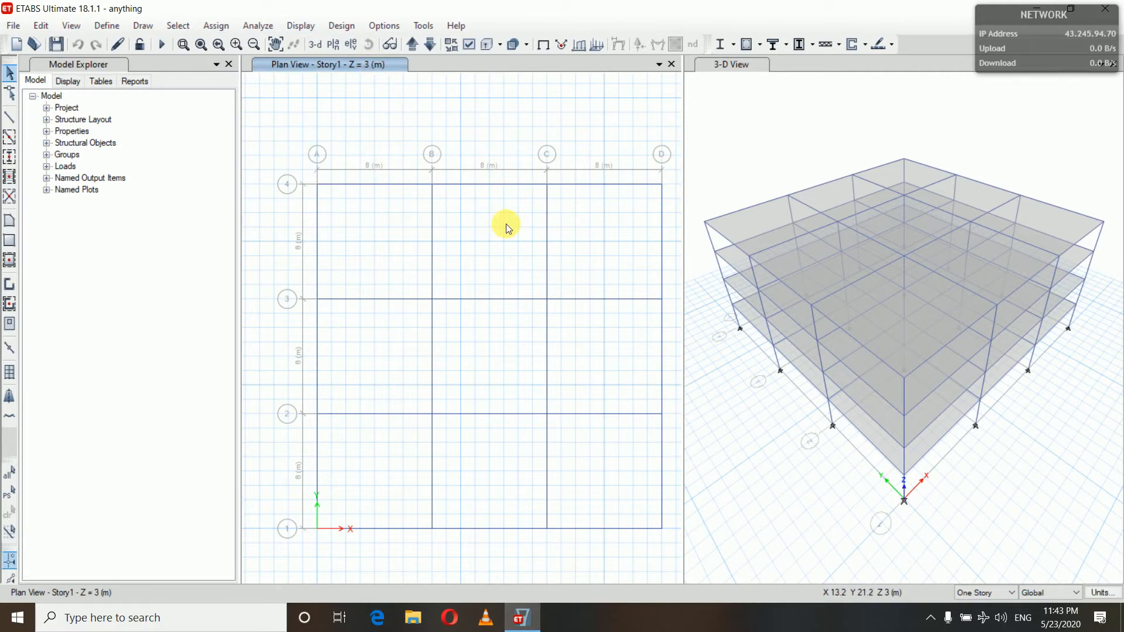
pyautogui.click(522, 266)
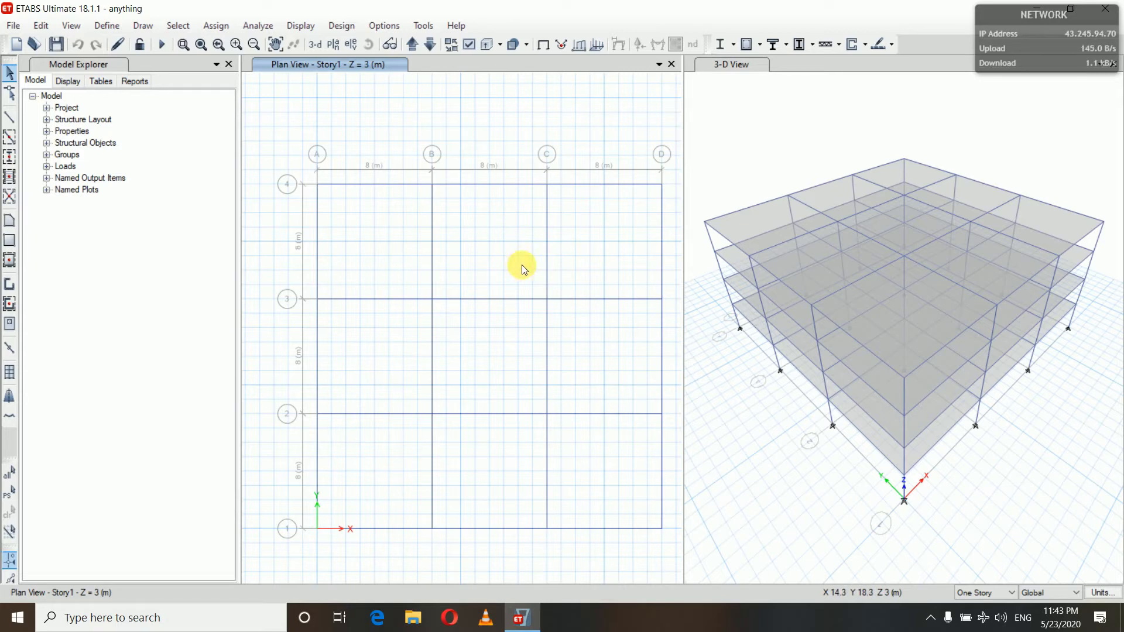
pyautogui.click(613, 251)
pyautogui.click(673, 293)
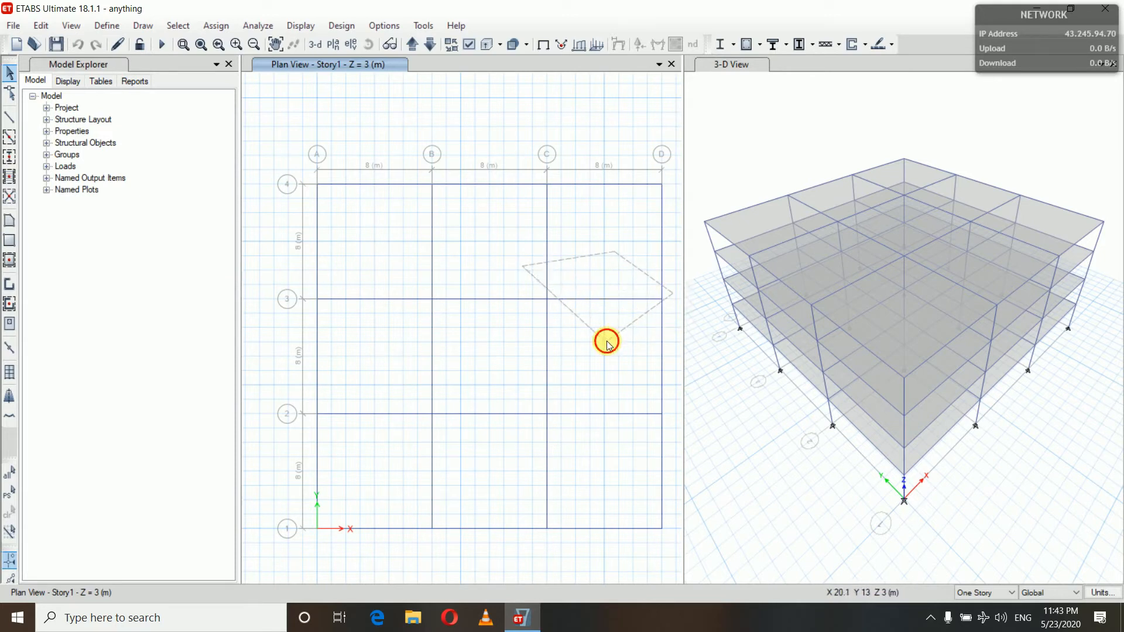
pyautogui.click(606, 343)
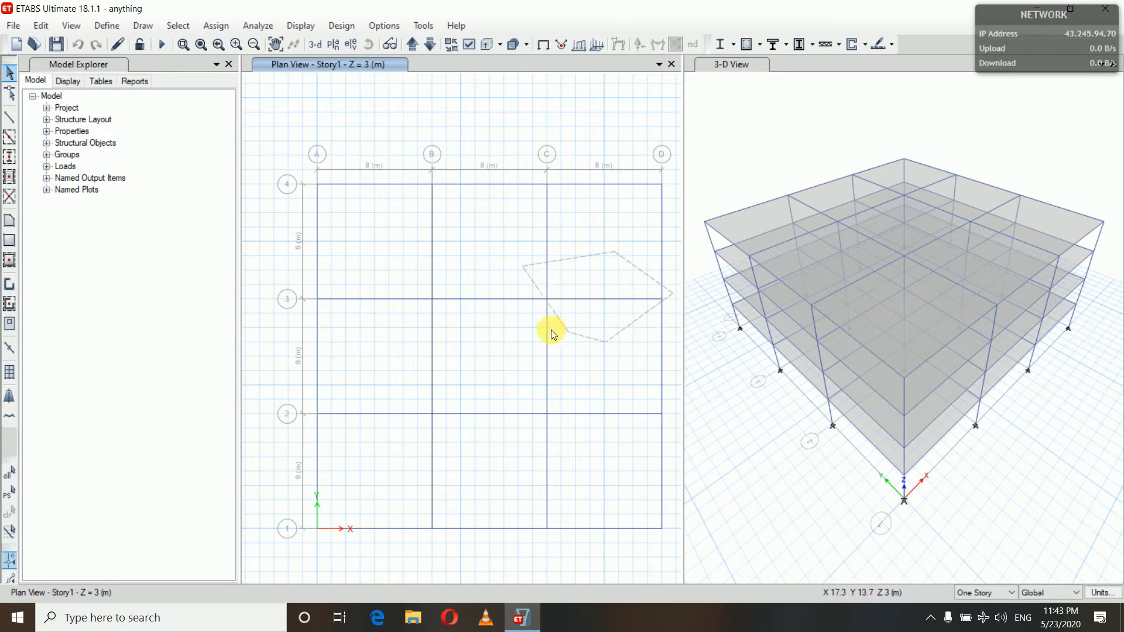
pyautogui.doubleClick(523, 267)
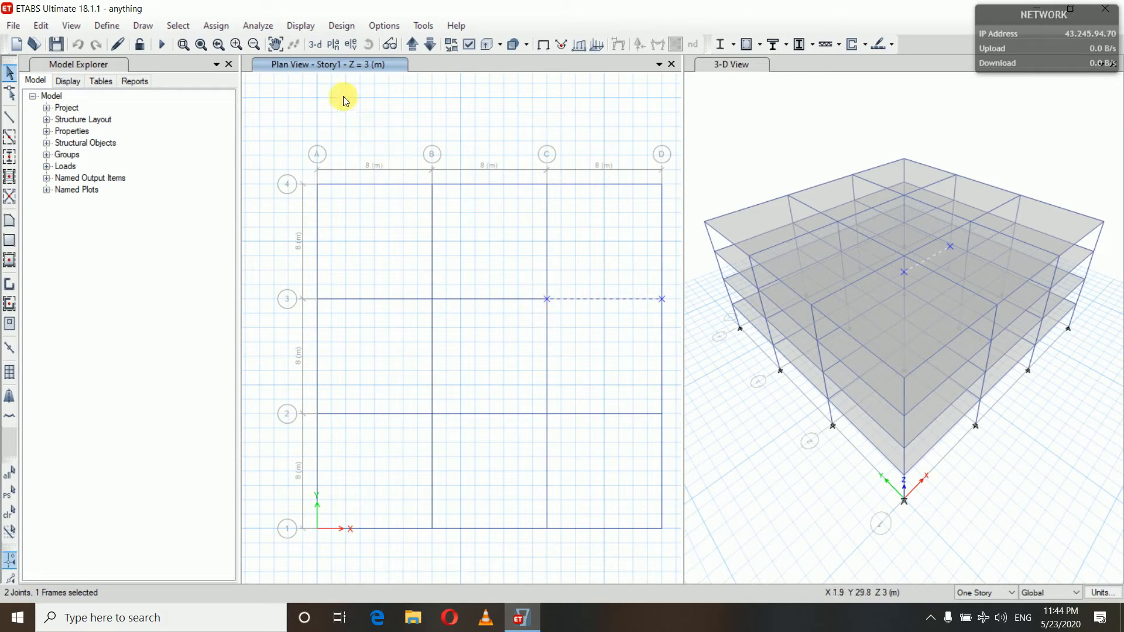
pyautogui.click(10, 513)
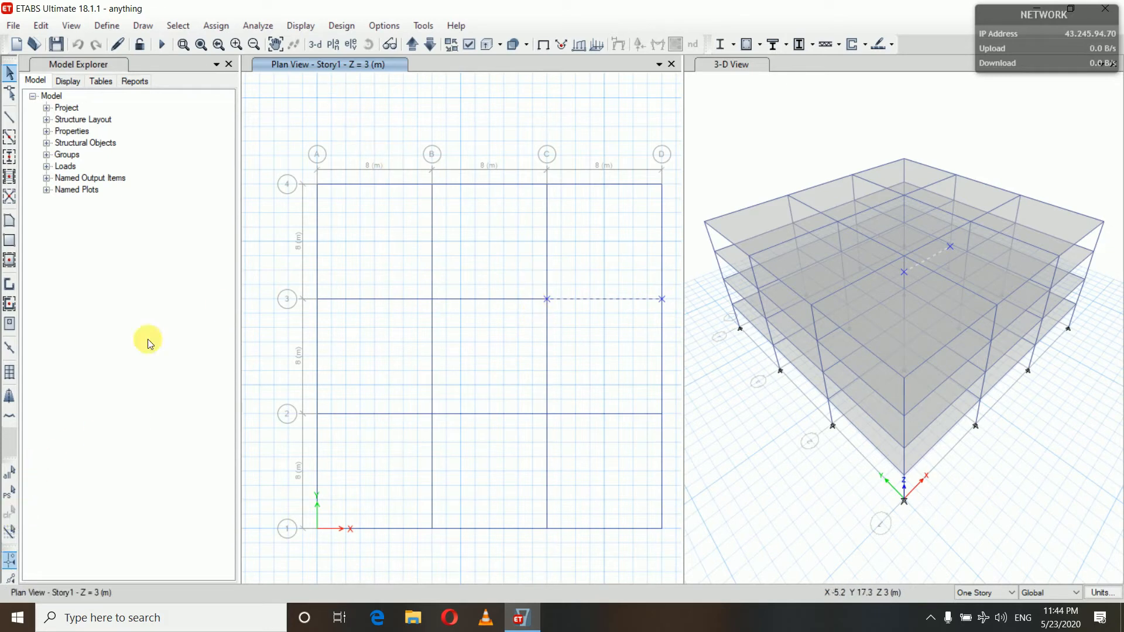
# - Select the joint at grid D-3 and the beams meeting there by drawing an Intersecting Poly around the joint
pyautogui.click(178, 25)
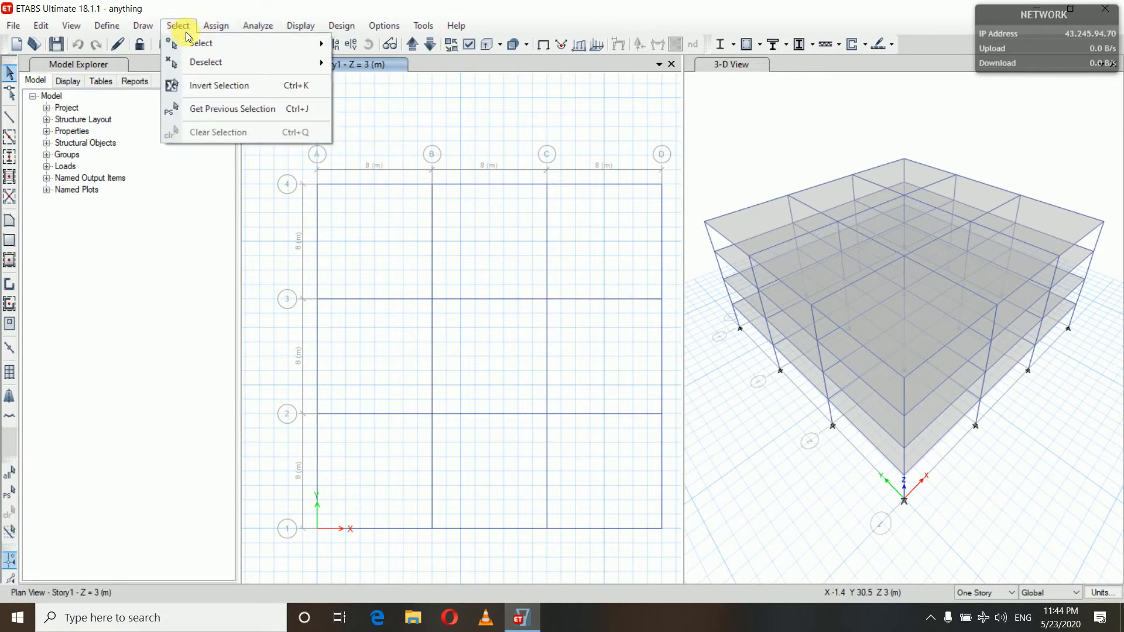
pyautogui.moveTo(329, 47)
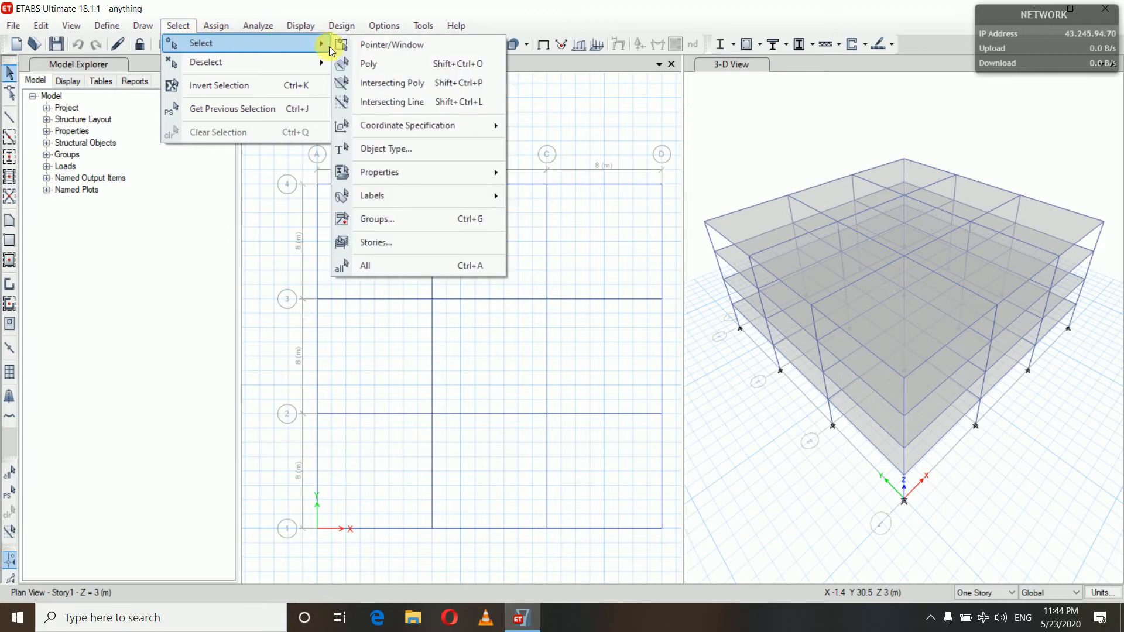
pyautogui.click(383, 85)
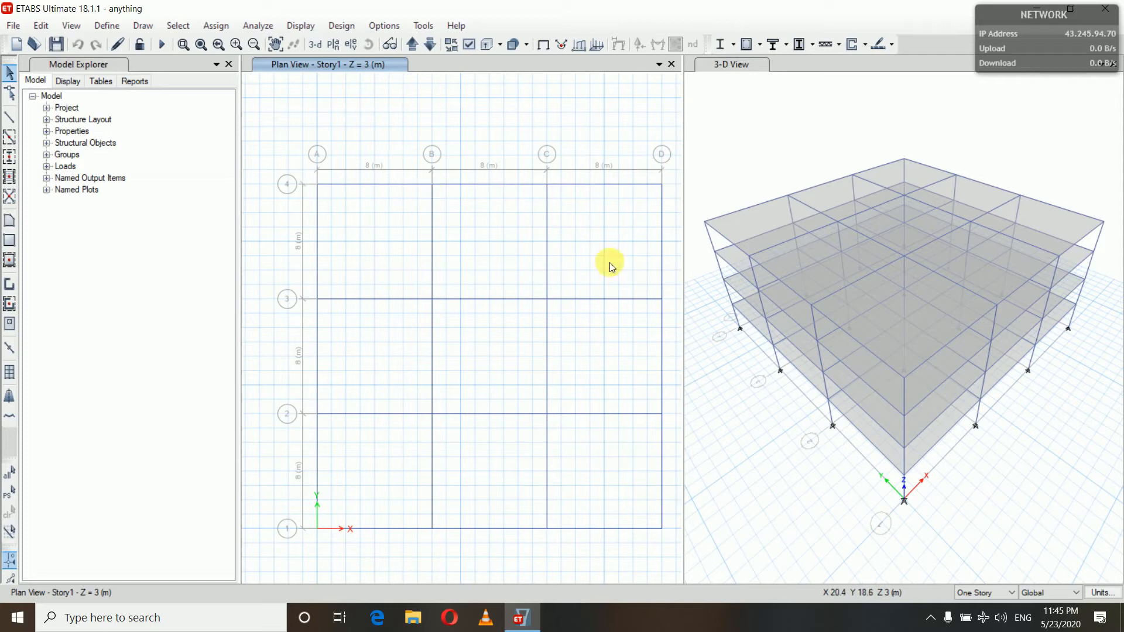
pyautogui.moveTo(615, 268); pyautogui.dragTo(669, 285, button='middle')
pyautogui.click(673, 284)
pyautogui.click(672, 333)
pyautogui.click(576, 332)
pyautogui.press('Return')
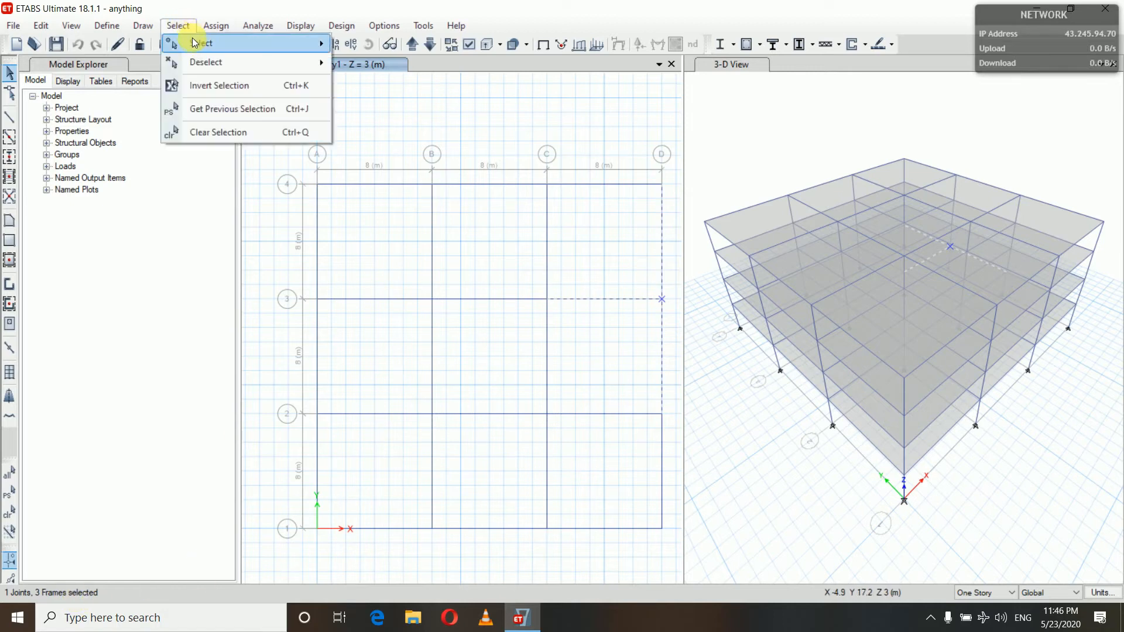
# - Try to select around the joint at grid B-3 with an Intersecting Poly, and clear the current selection
pyautogui.moveTo(202, 42)
pyautogui.click(381, 83)
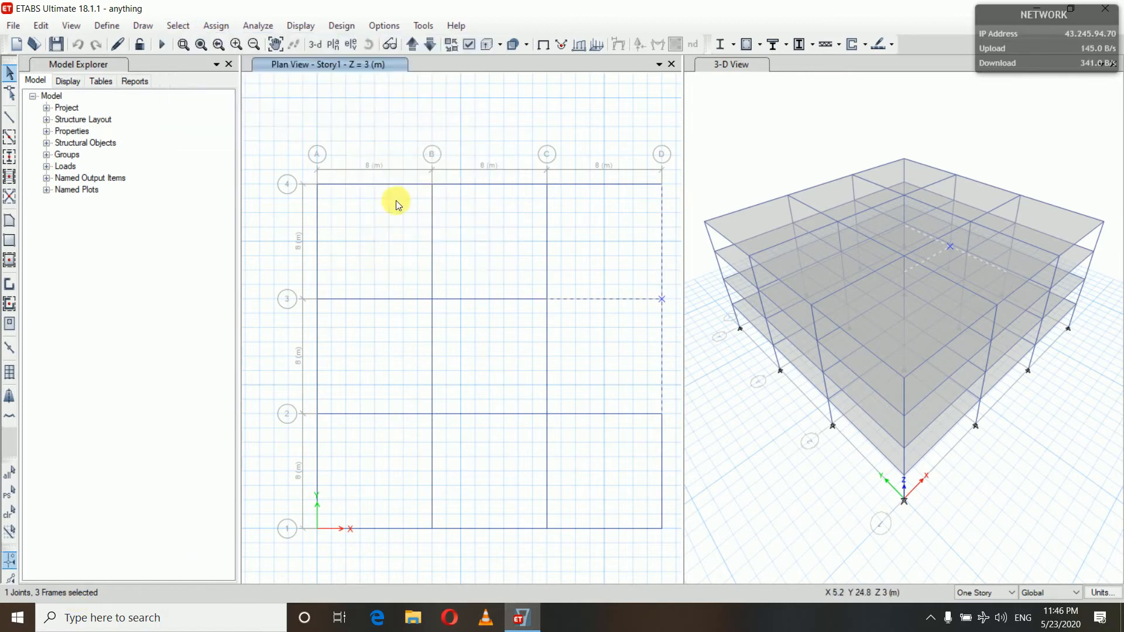
pyautogui.click(401, 268)
pyautogui.click(461, 269)
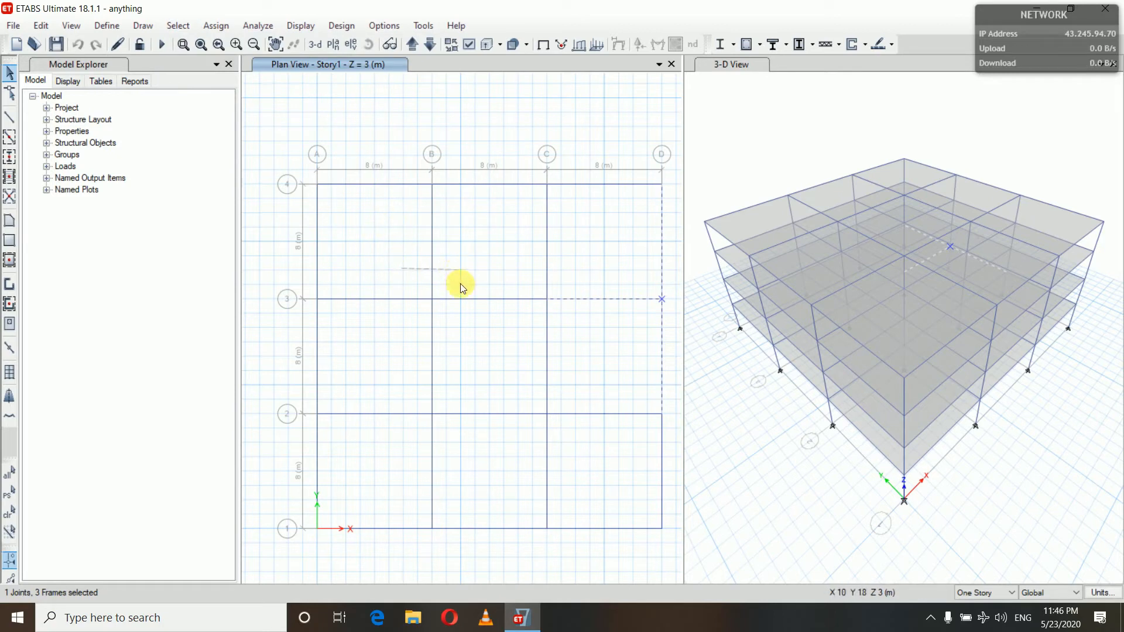
pyautogui.click(462, 344)
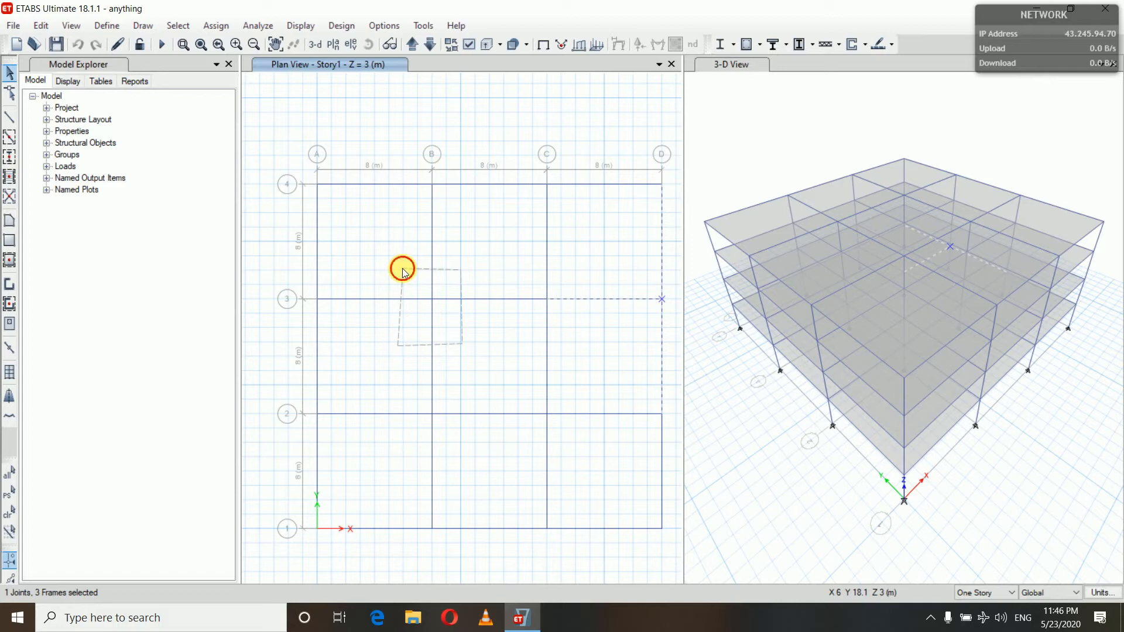
pyautogui.doubleClick(402, 268)
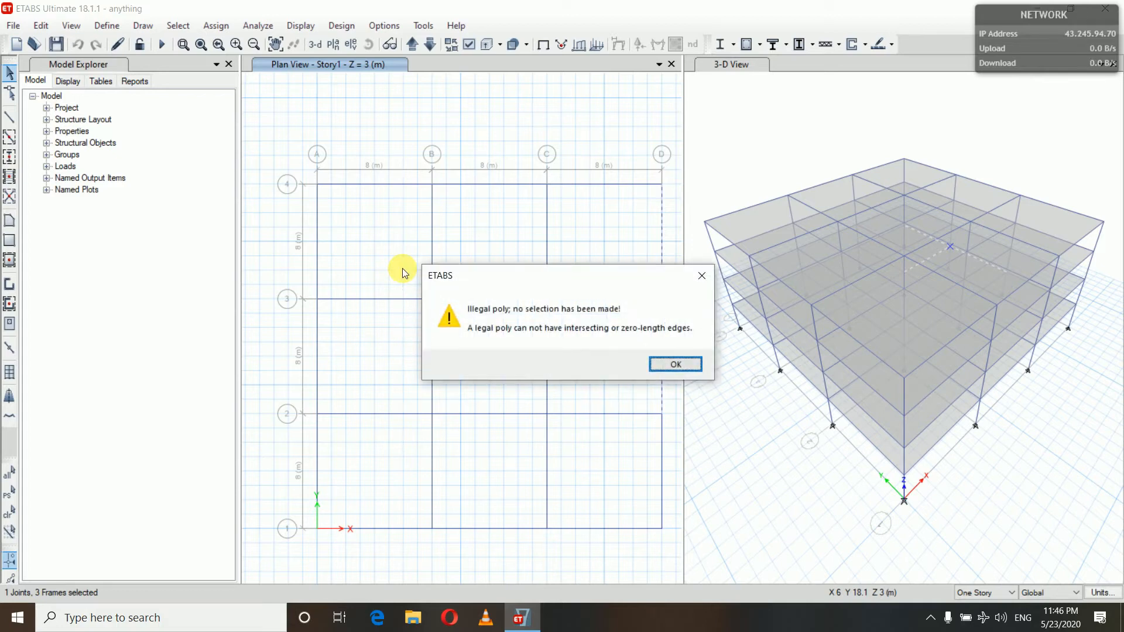
pyautogui.click(675, 364)
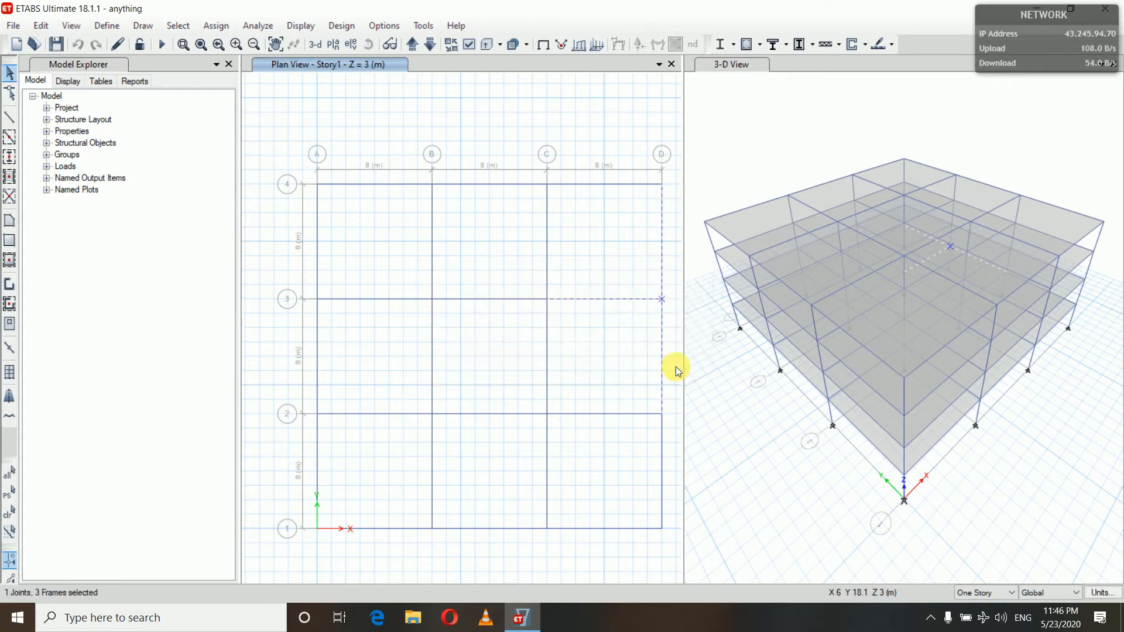
pyautogui.click(9, 513)
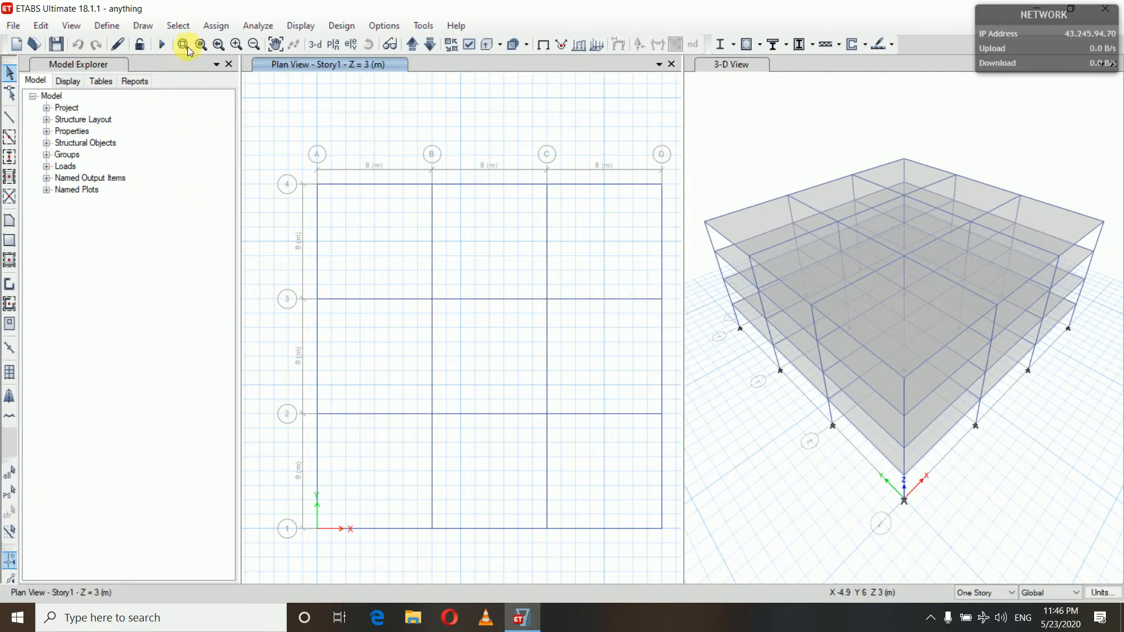
# - Select four beams along grid lines B, 3 and 2 with an Intersecting Line, and clear the selection
pyautogui.click(187, 26)
pyautogui.moveTo(197, 43)
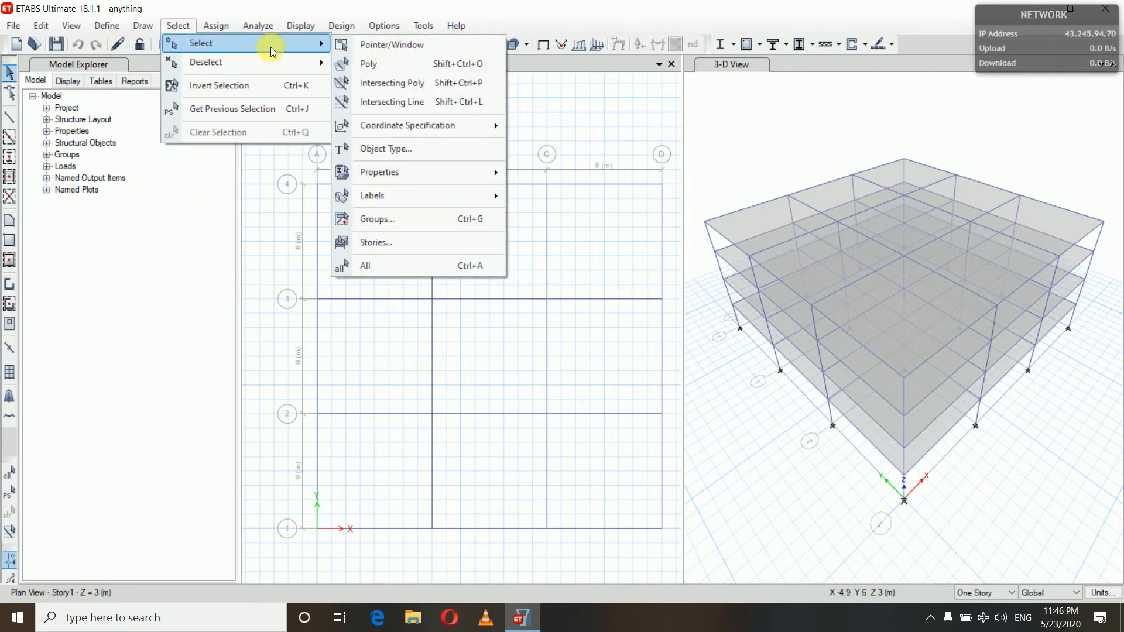
pyautogui.click(390, 105)
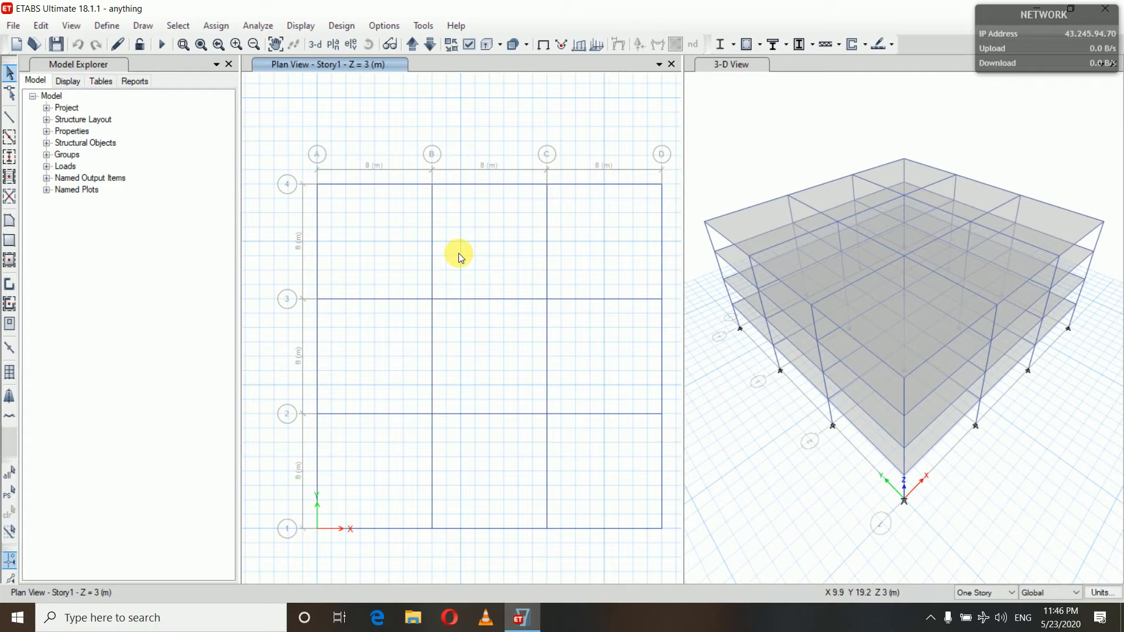
pyautogui.moveTo(459, 255)
pyautogui.mouseDown()
pyautogui.moveTo(412, 281)
pyautogui.moveTo(394, 339)
pyautogui.moveTo(449, 391)
pyautogui.moveTo(457, 445)
pyautogui.mouseUp()
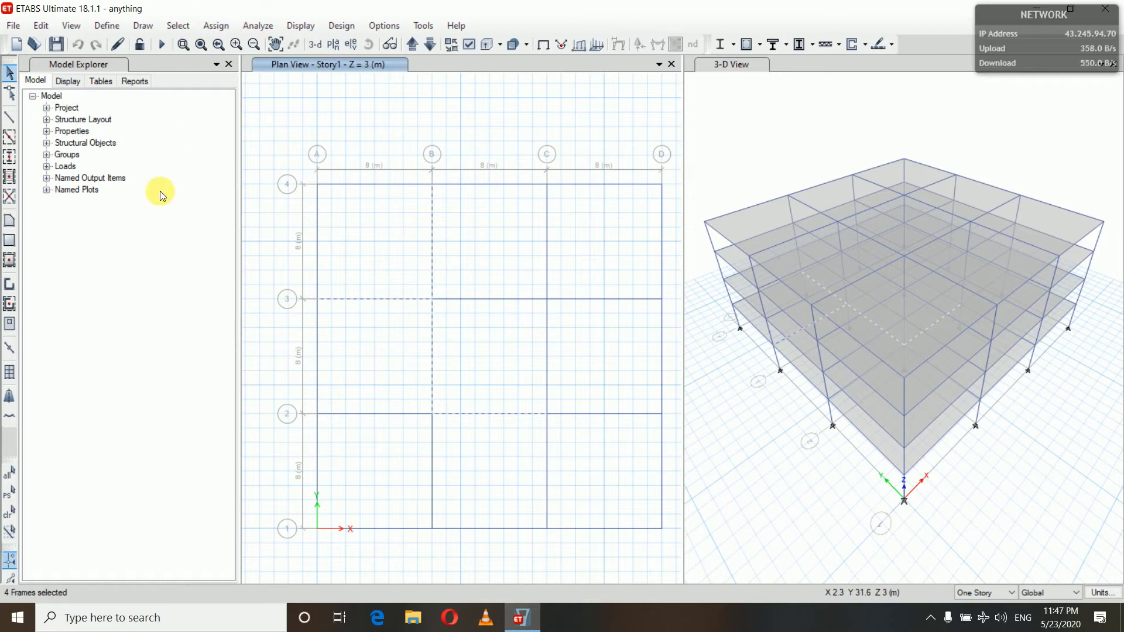
pyautogui.click(8, 518)
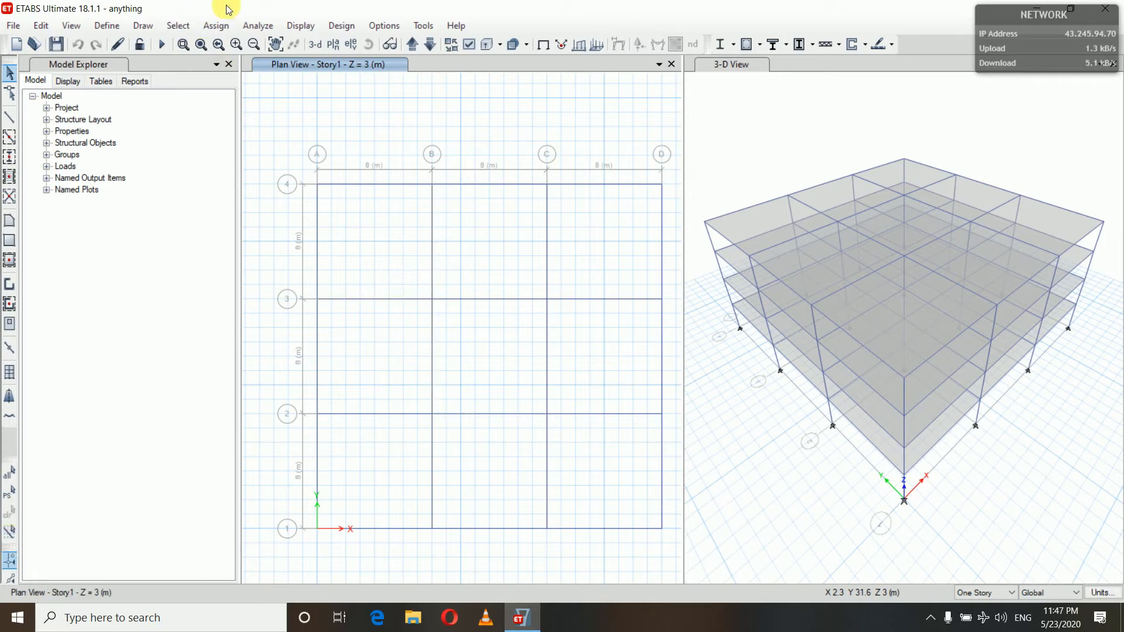
# - Select all objects in the Story1 XY plane by coordinate specification through the joint at grid C-4, and clear the selection
pyautogui.click(192, 32)
pyautogui.moveTo(261, 43)
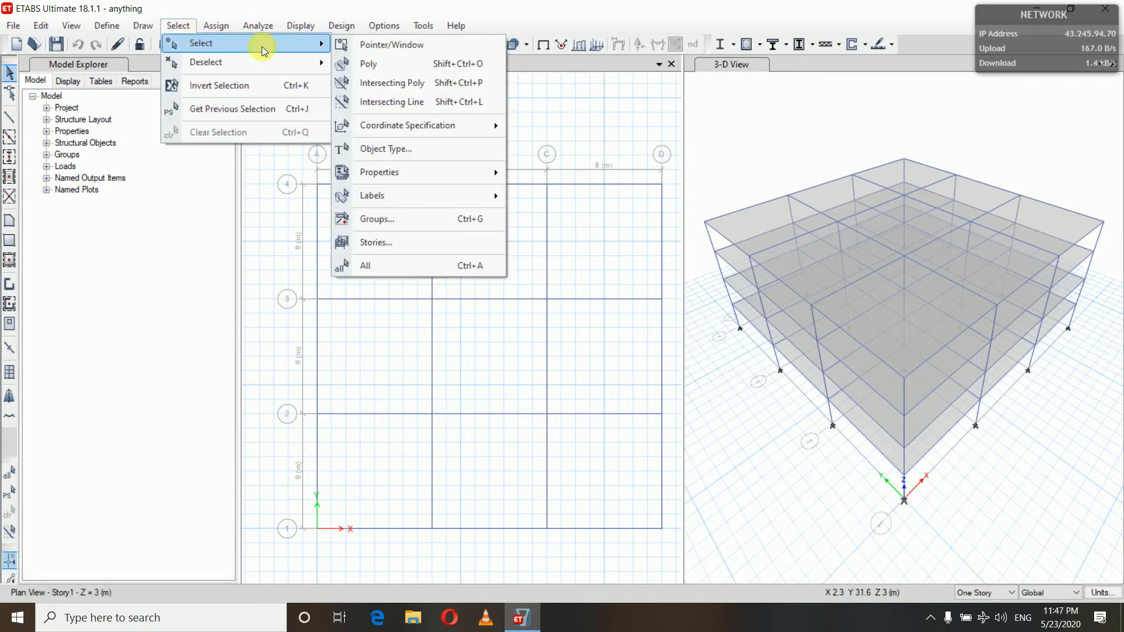
pyautogui.moveTo(383, 133)
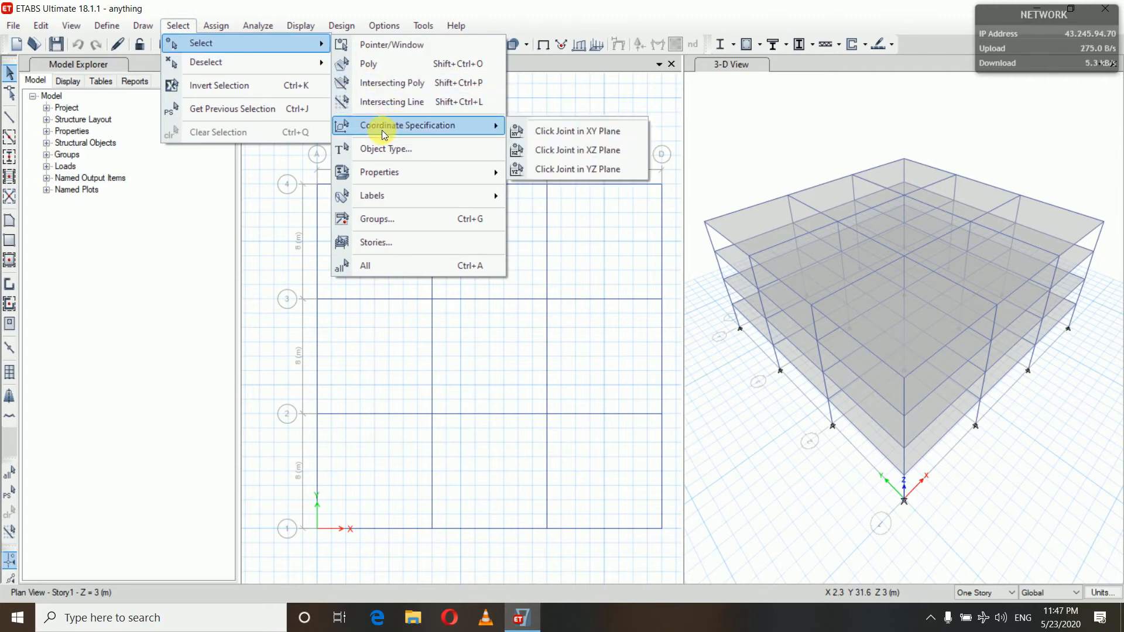
pyautogui.click(566, 134)
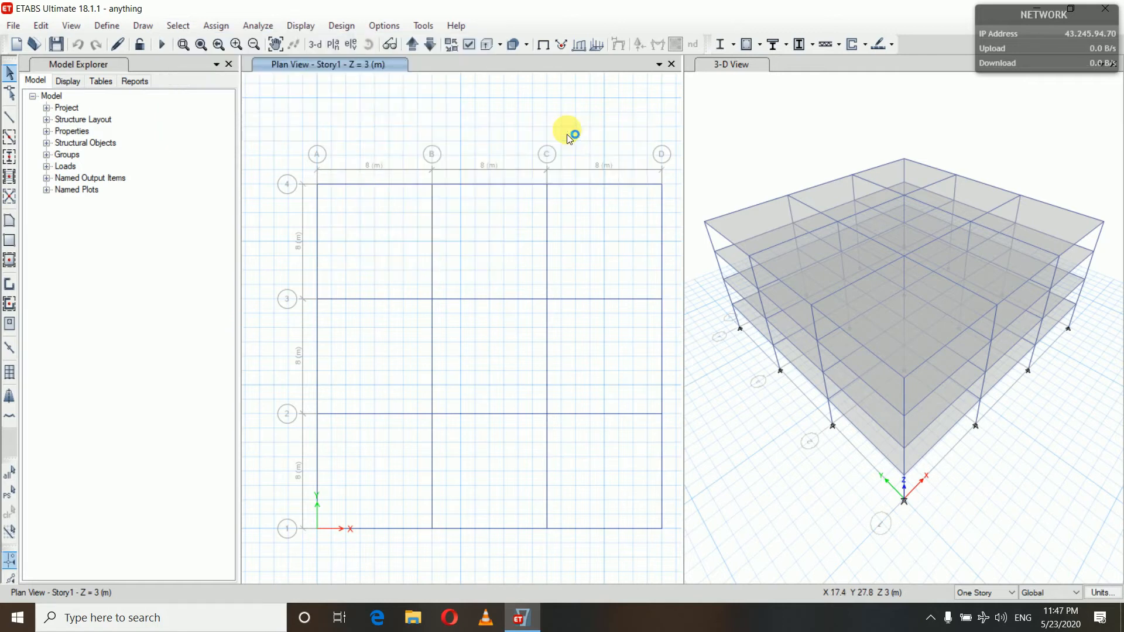
pyautogui.click(546, 184)
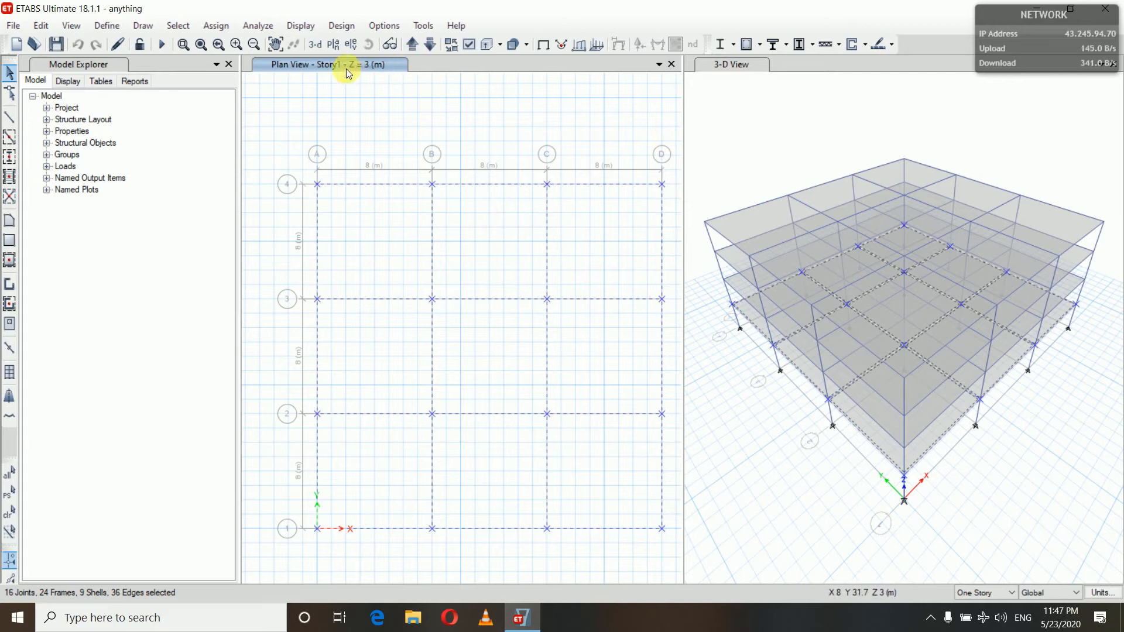
pyautogui.click(9, 512)
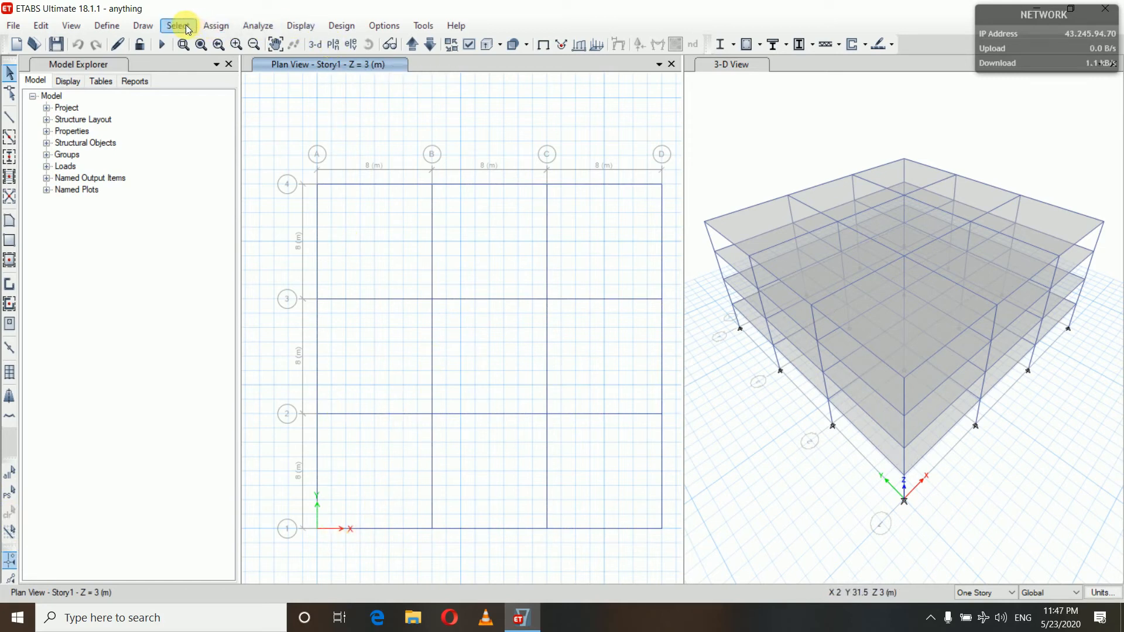
# - Switch the plan view window to the elevation along grid line 2
pyautogui.click(350, 47)
pyautogui.click(446, 274)
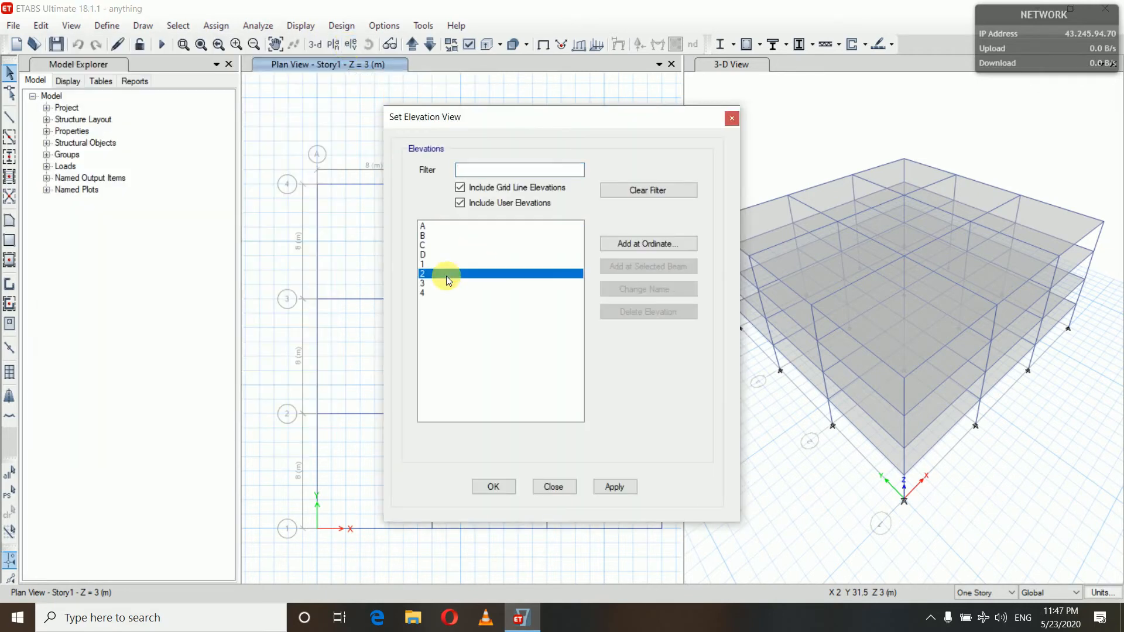
pyautogui.click(614, 487)
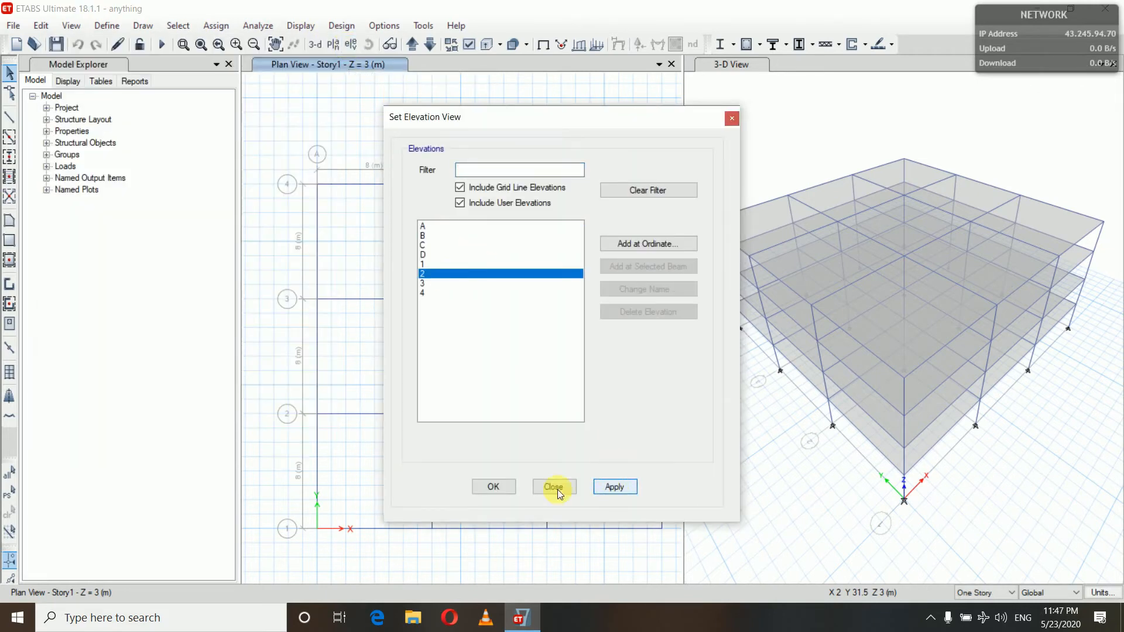
pyautogui.click(493, 487)
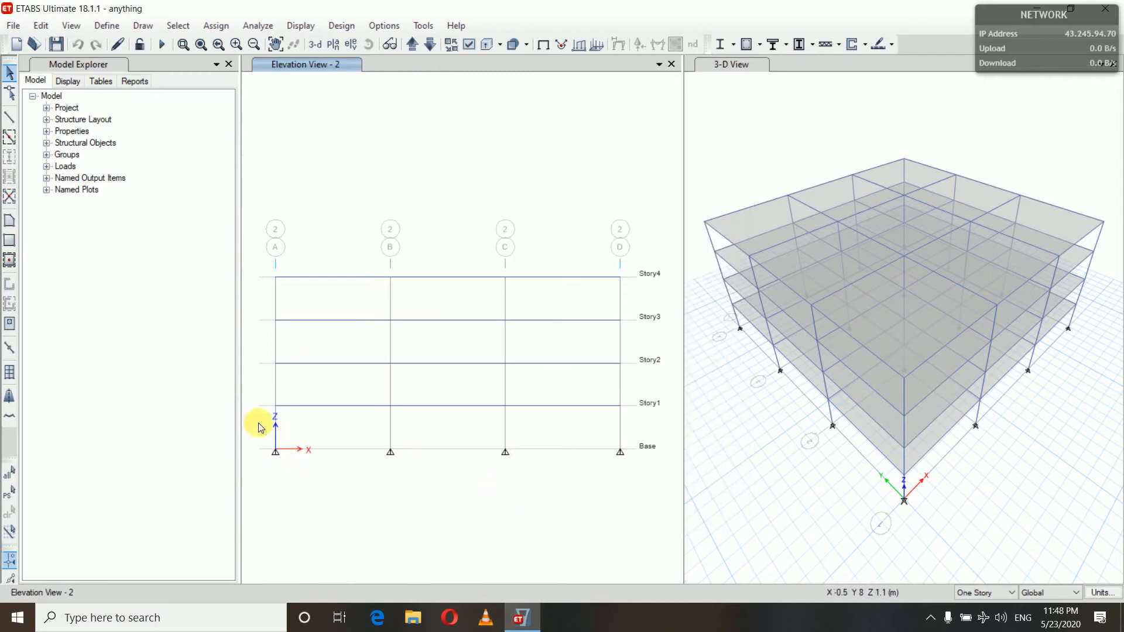
# - Select all objects in the XZ plane by coordinate specification through the joint at grid B on Story2, and clear the selection
pyautogui.click(178, 25)
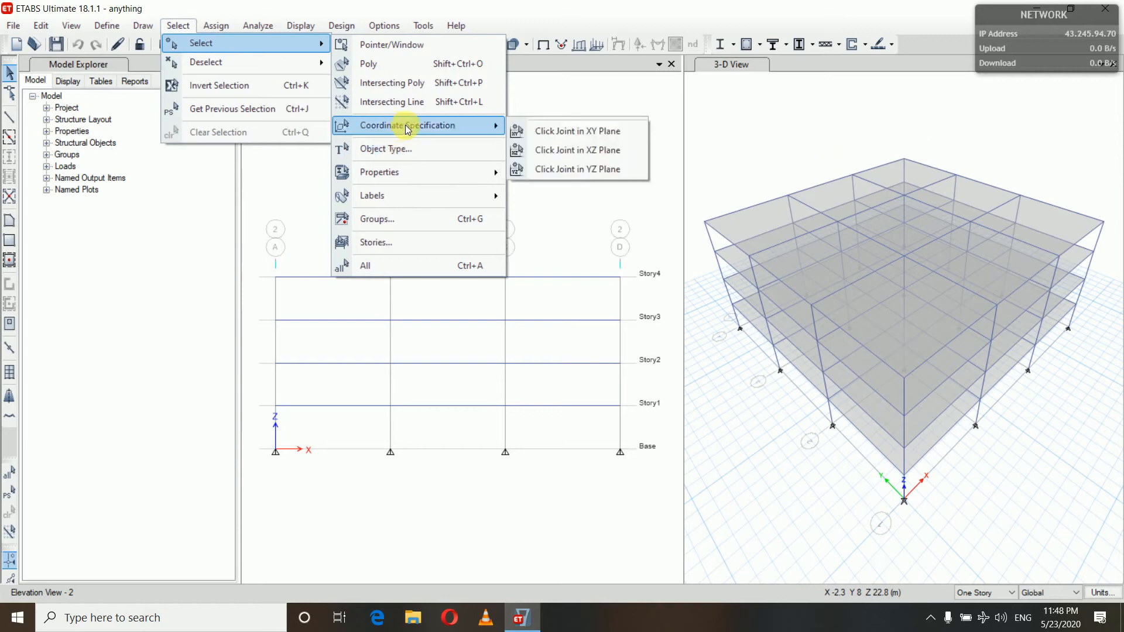
pyautogui.click(530, 150)
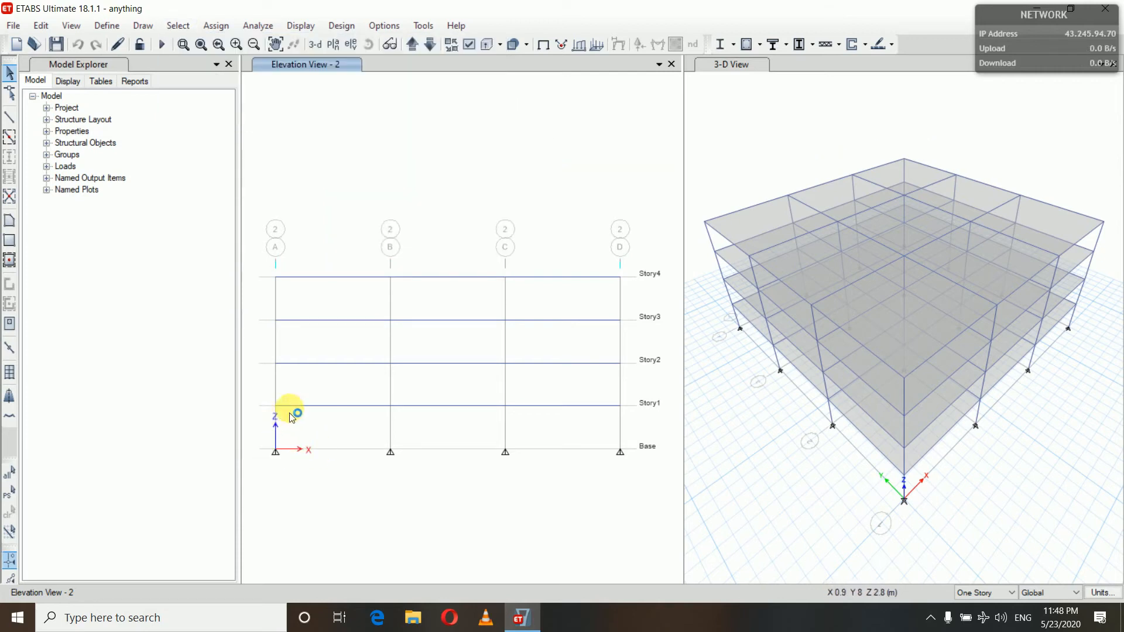
pyautogui.click(392, 363)
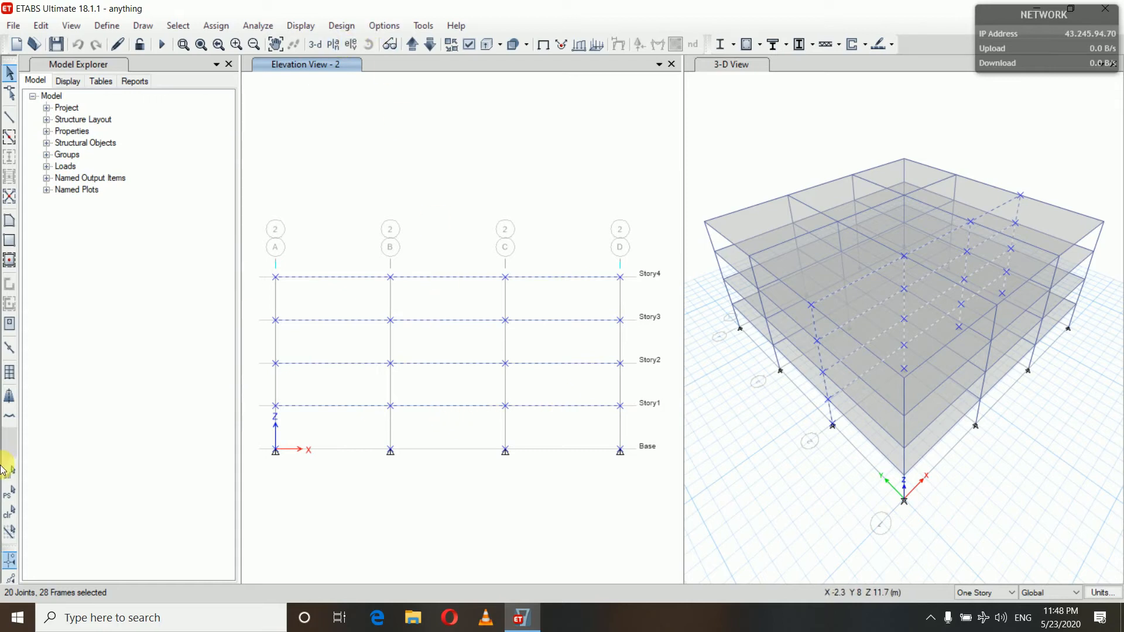
pyautogui.click(10, 512)
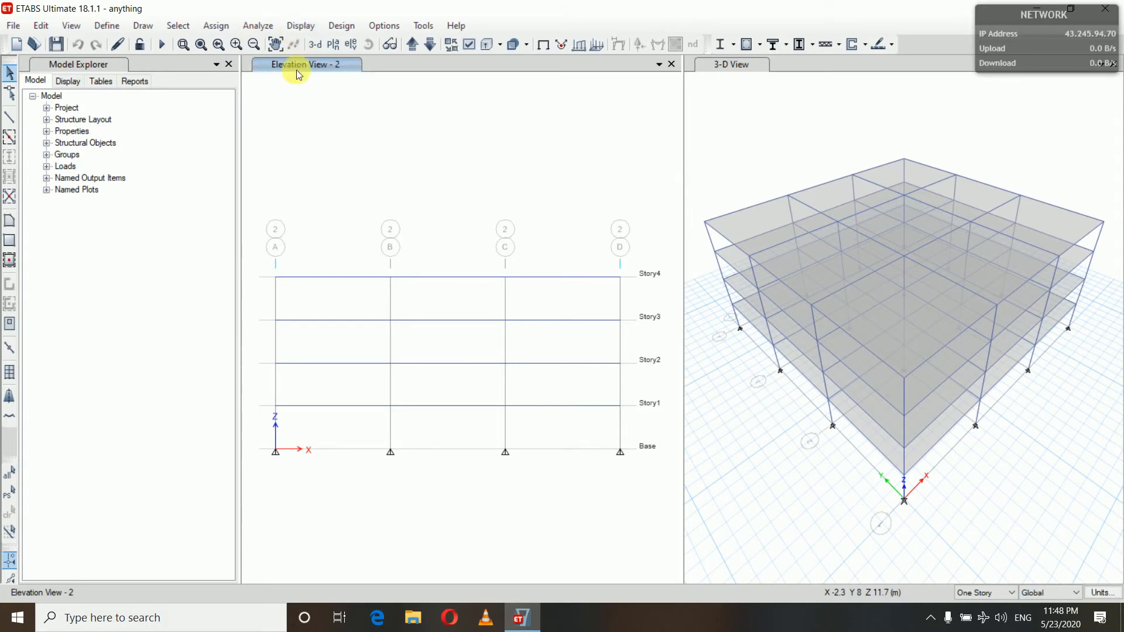
# - Switch the elevation window back to the Story1 plan view
pyautogui.click(331, 44)
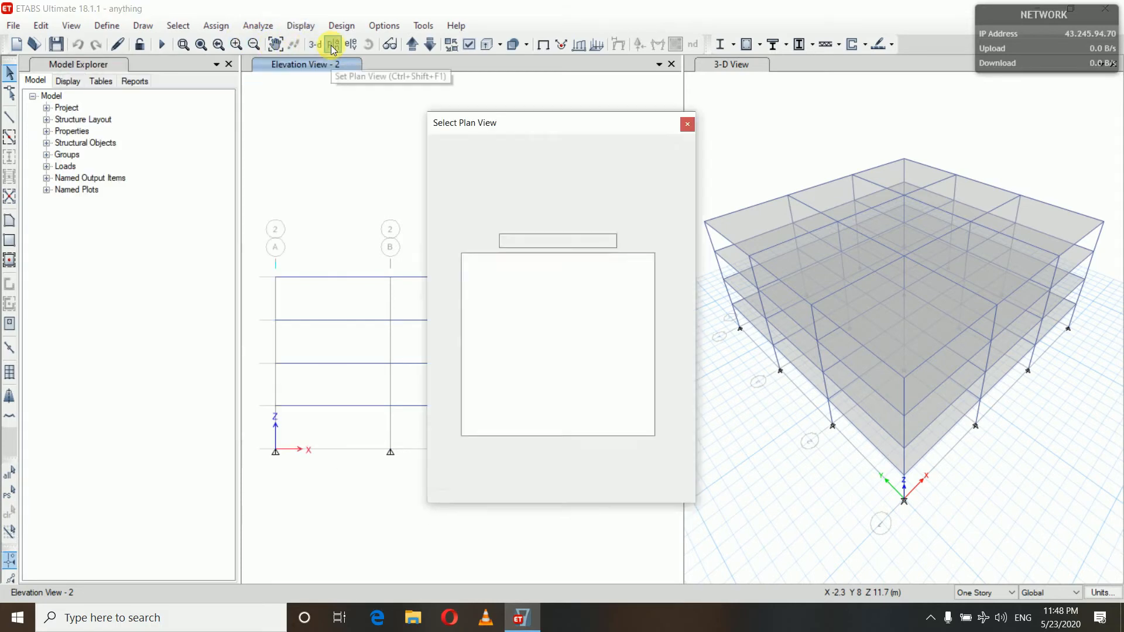
pyautogui.click(479, 288)
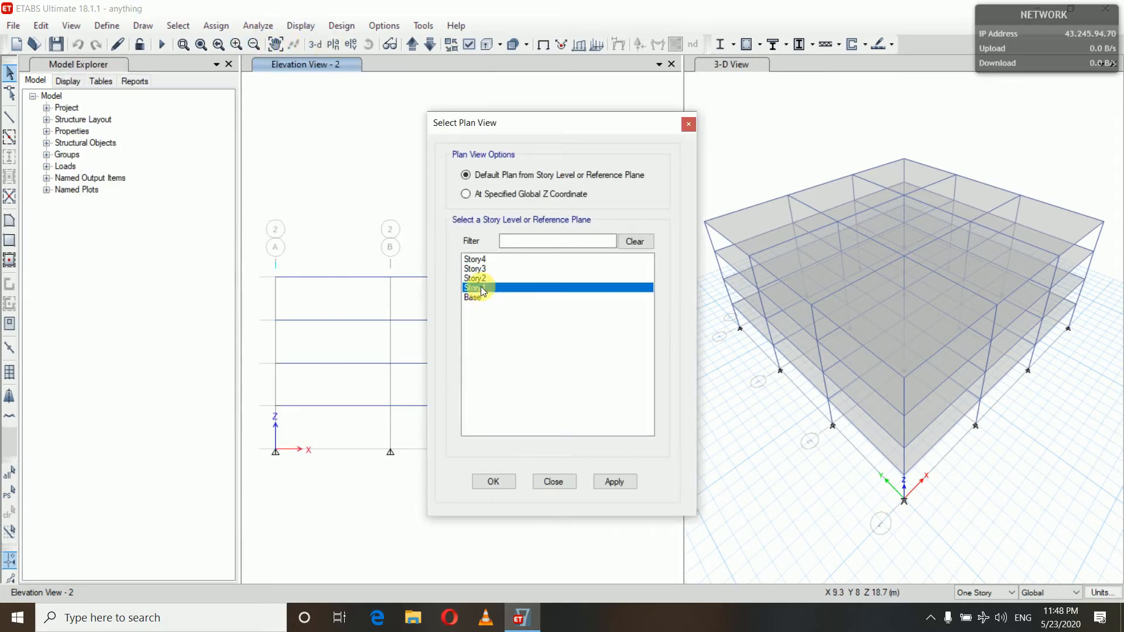
pyautogui.click(606, 483)
pyautogui.click(496, 481)
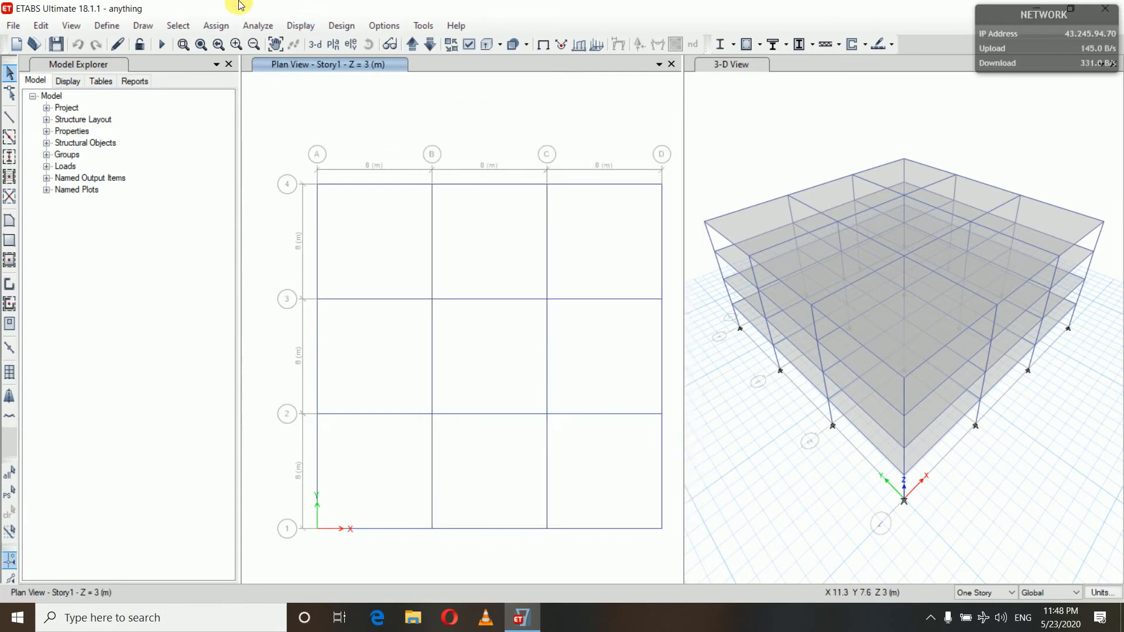
# - Select all beams in the model by object type, and deselect them again
pyautogui.click(183, 27)
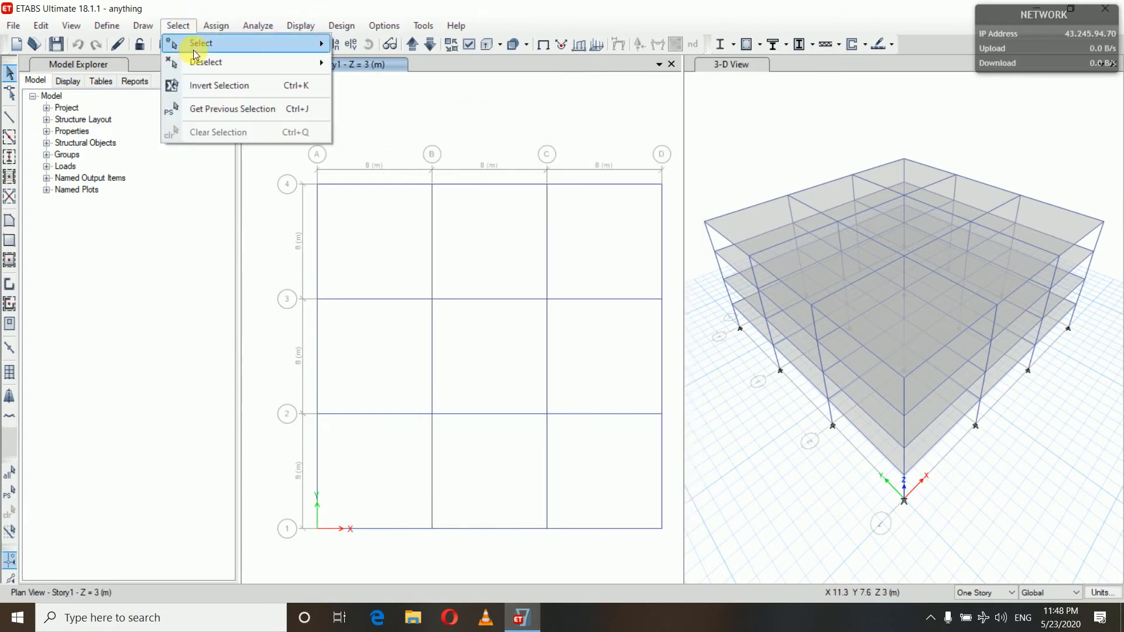
pyautogui.moveTo(196, 44)
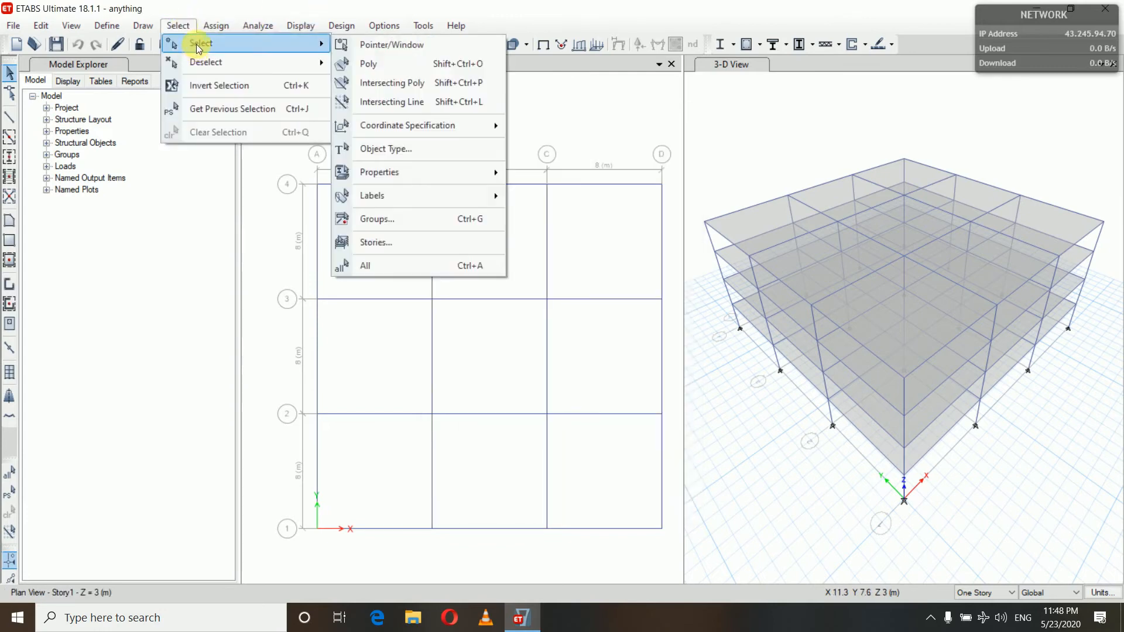
pyautogui.click(407, 150)
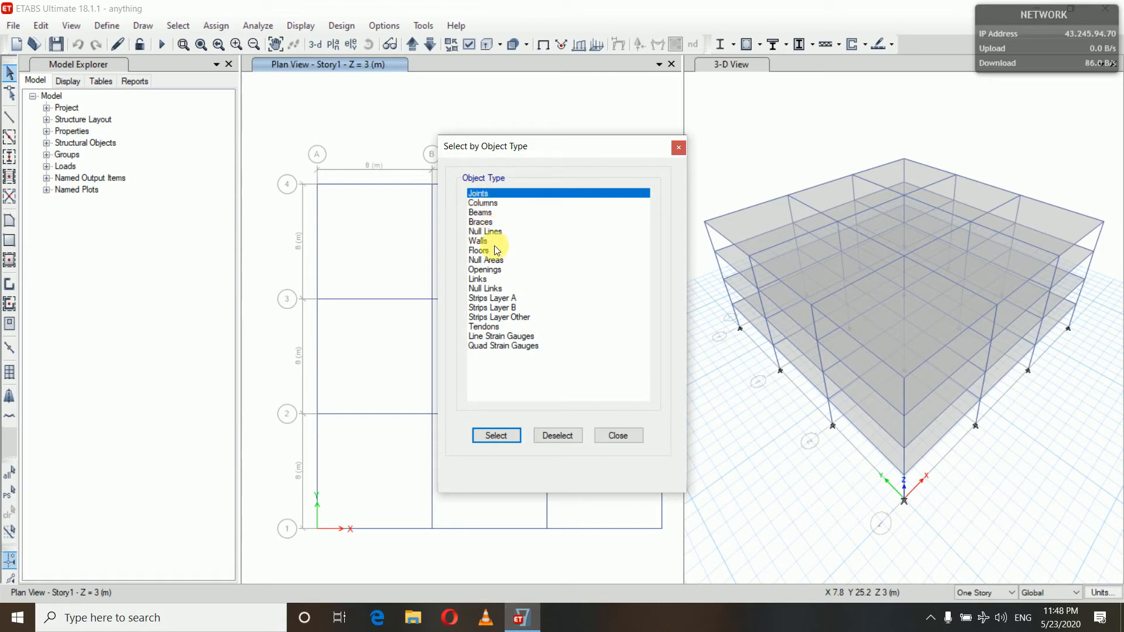
pyautogui.click(486, 212)
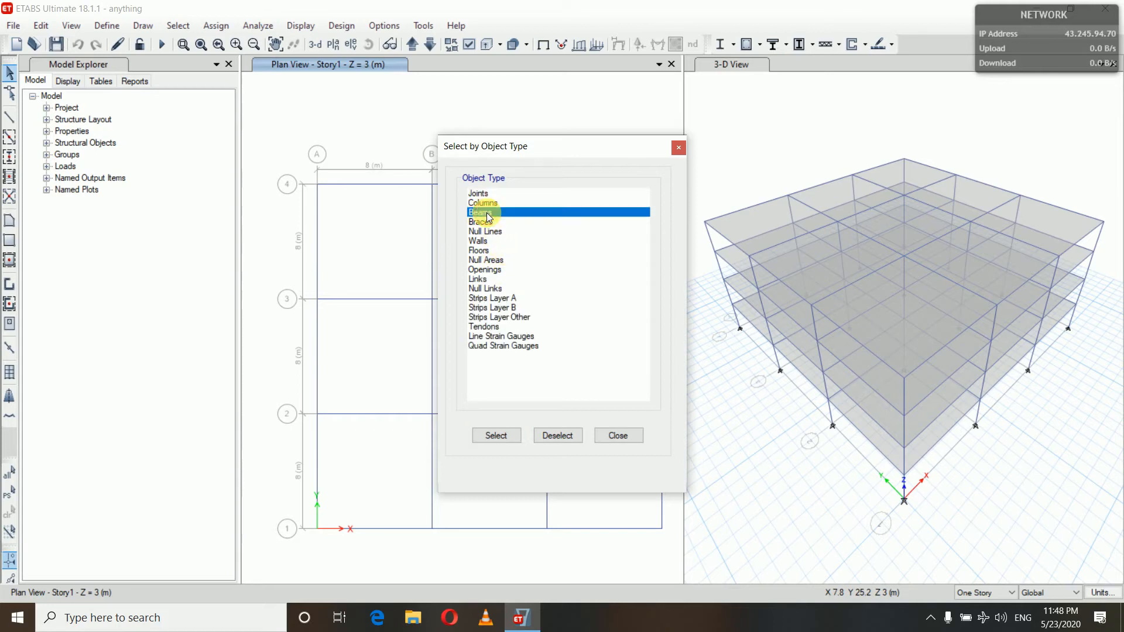
pyautogui.click(507, 435)
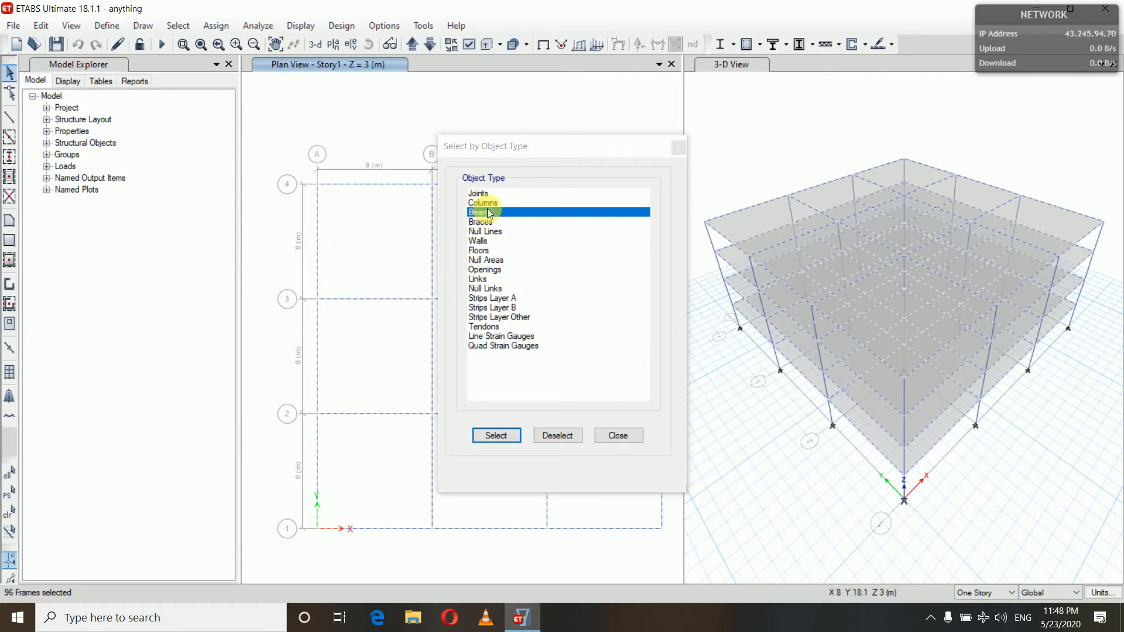
pyautogui.click(563, 434)
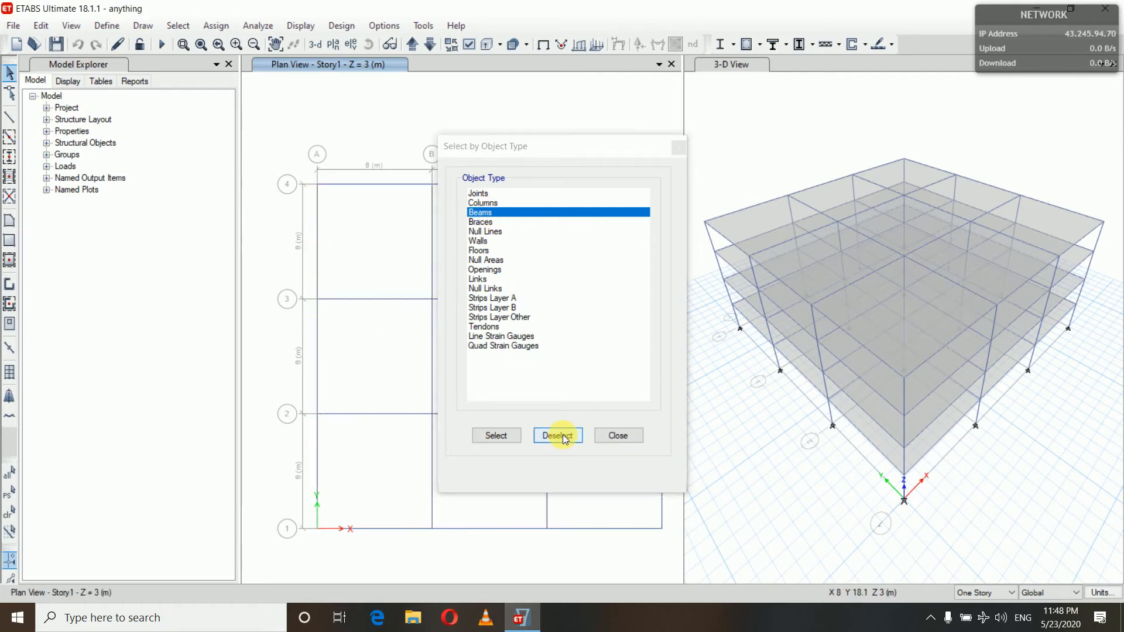
# - Select all joints by object type, deselect them, and close the object type selection
pyautogui.click(480, 194)
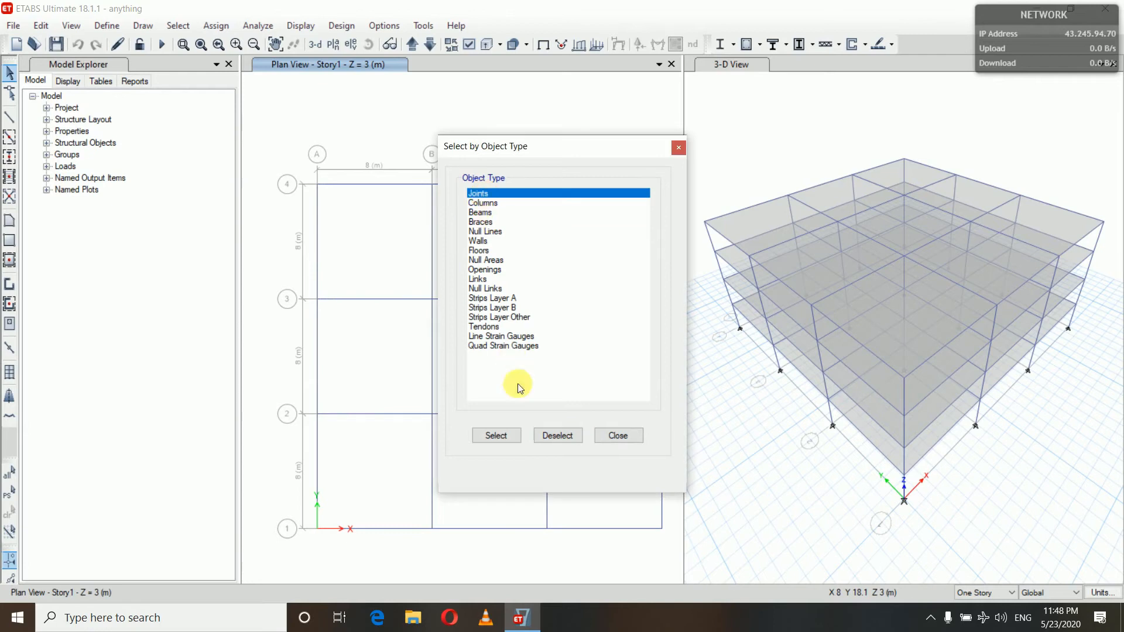
pyautogui.click(515, 438)
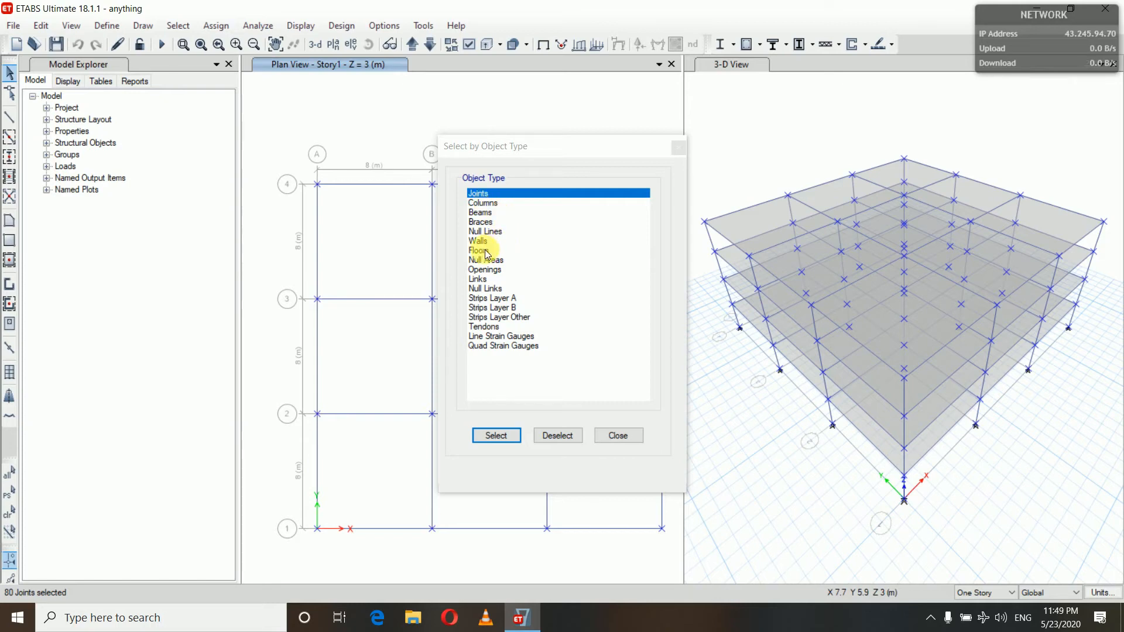
pyautogui.click(577, 434)
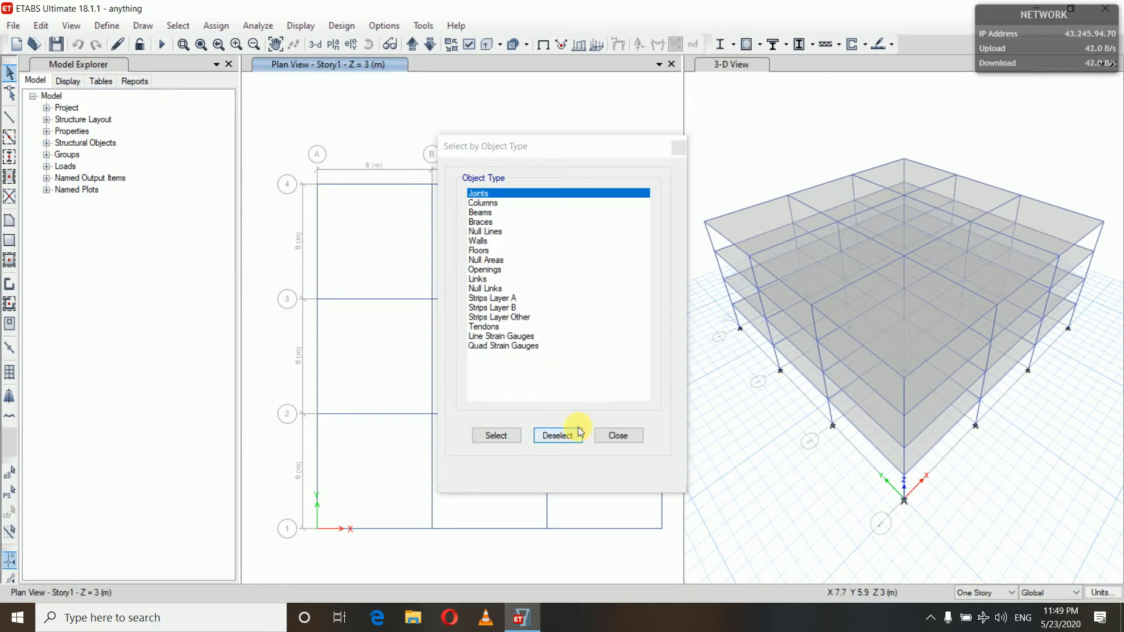
pyautogui.click(619, 435)
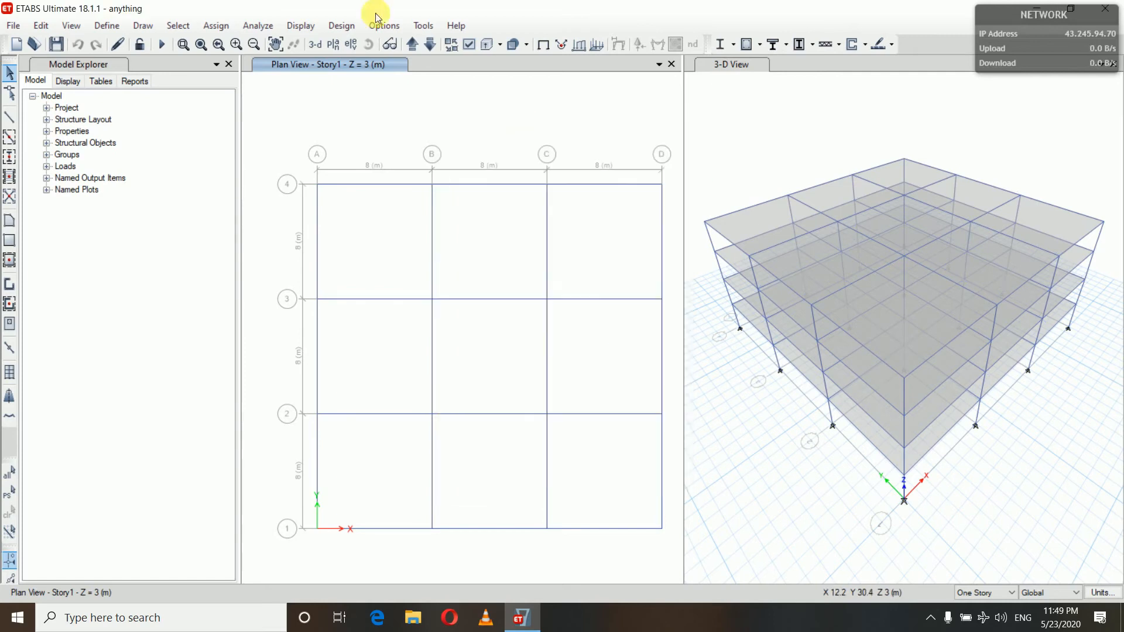
# - Select the beams with frame label B6 on all stories using selection by frame label
pyautogui.click(178, 25)
pyautogui.moveTo(192, 43)
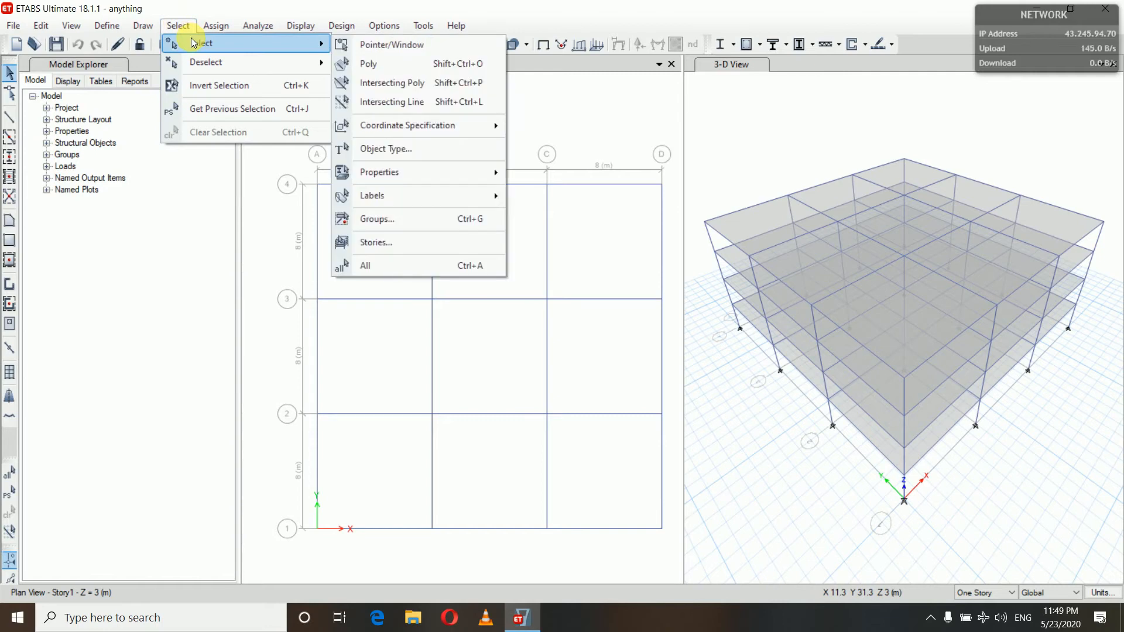
pyautogui.moveTo(402, 199)
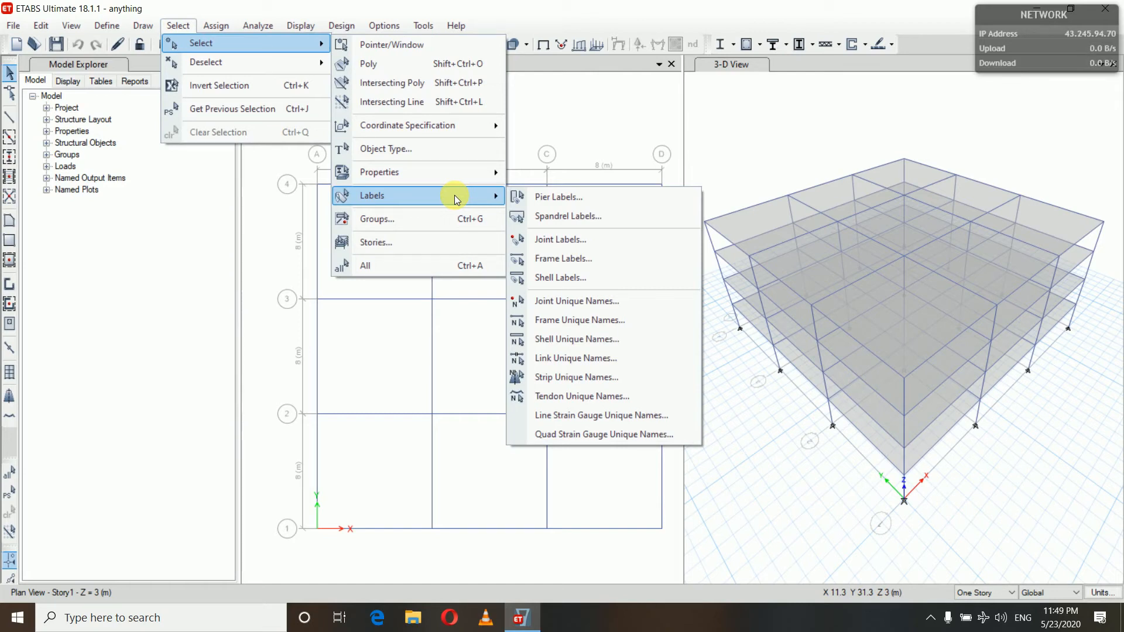
pyautogui.click(574, 258)
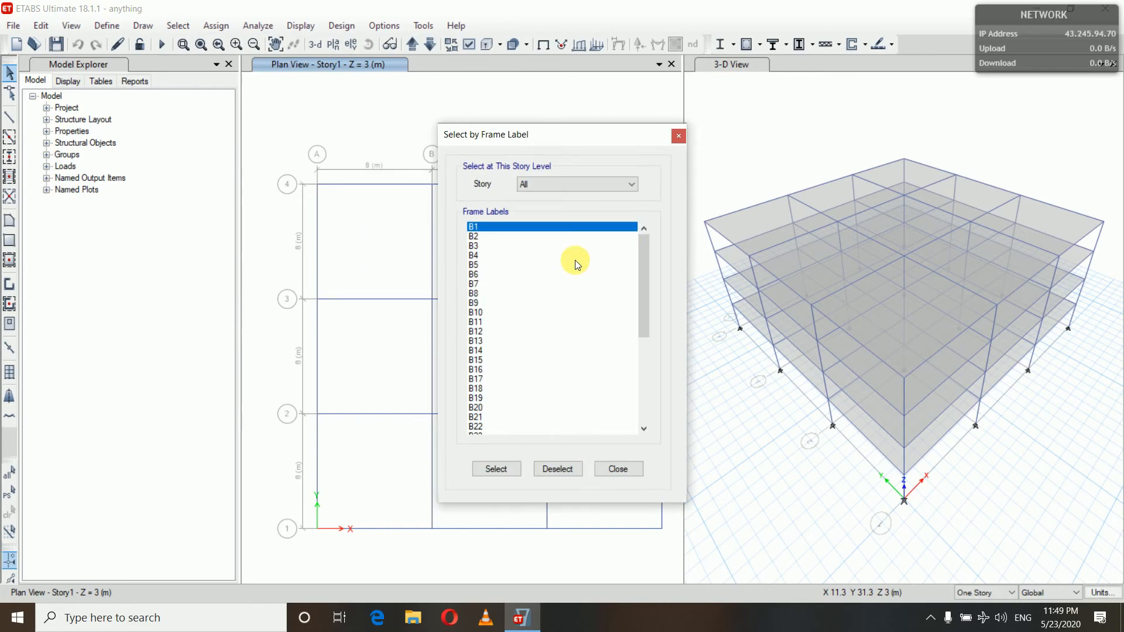
pyautogui.scroll(-6, 575, 260)
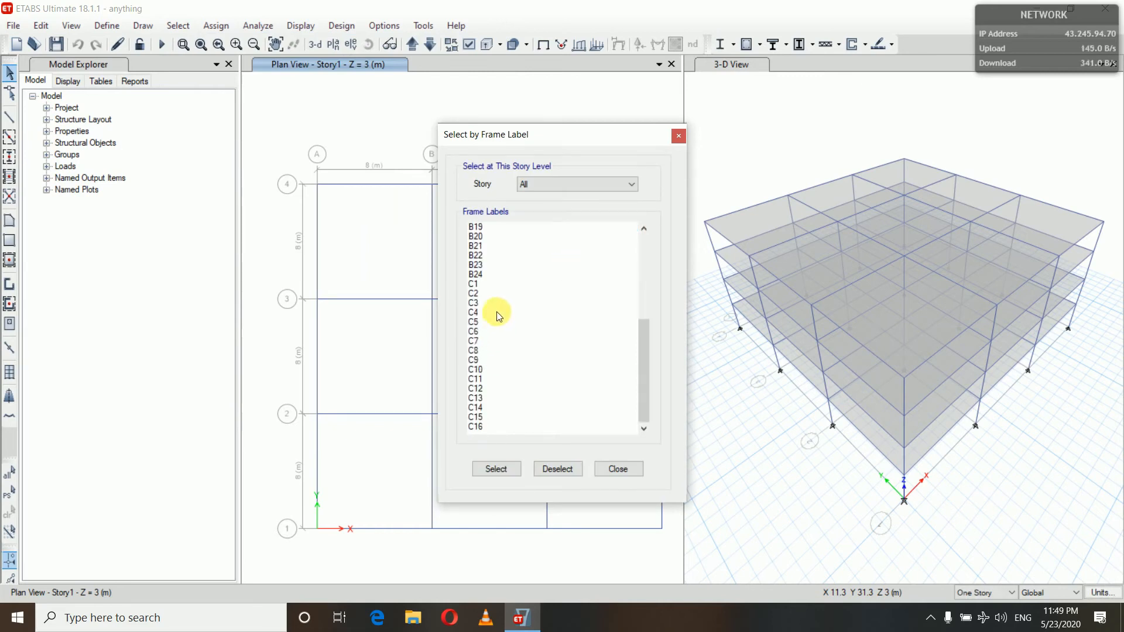
pyautogui.scroll(1, 491, 303)
pyautogui.scroll(3, 492, 305)
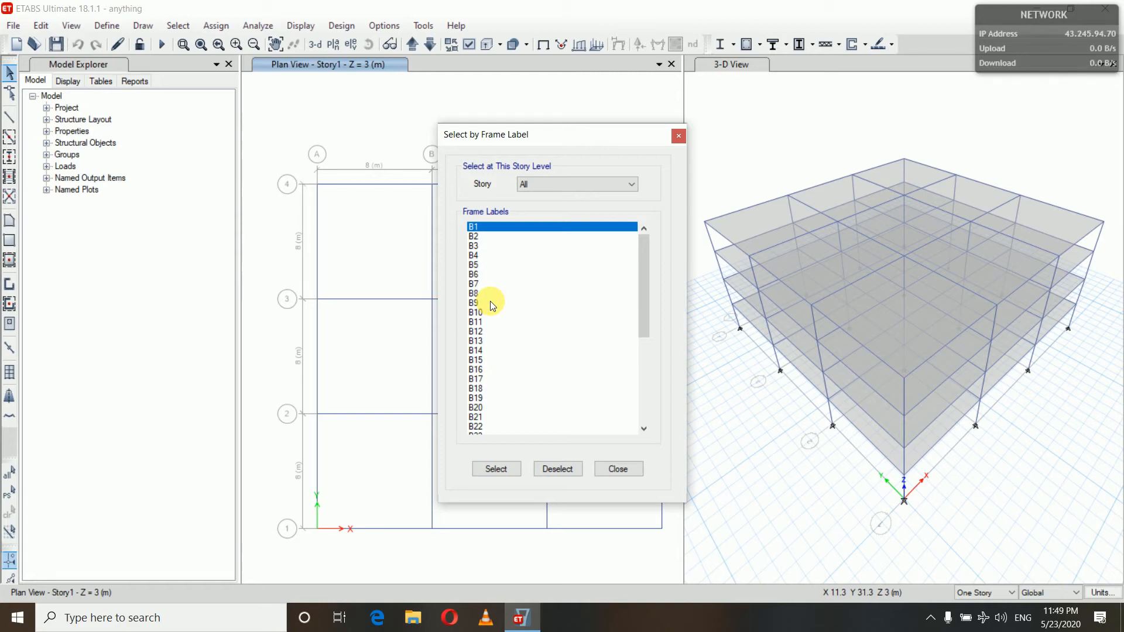
pyautogui.click(475, 274)
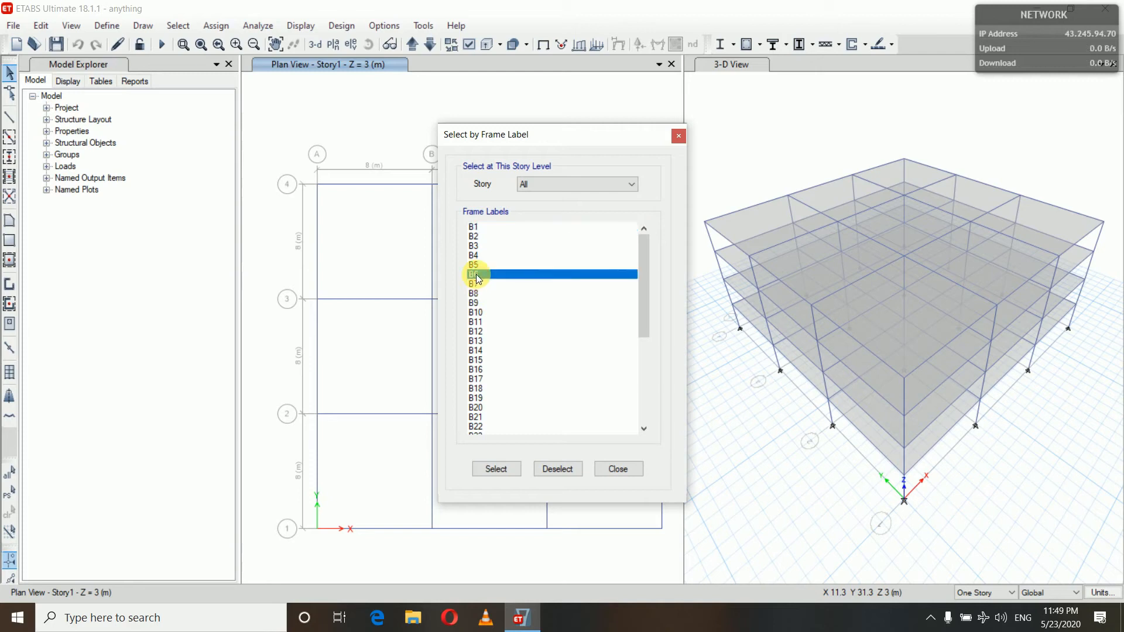
pyautogui.click(500, 469)
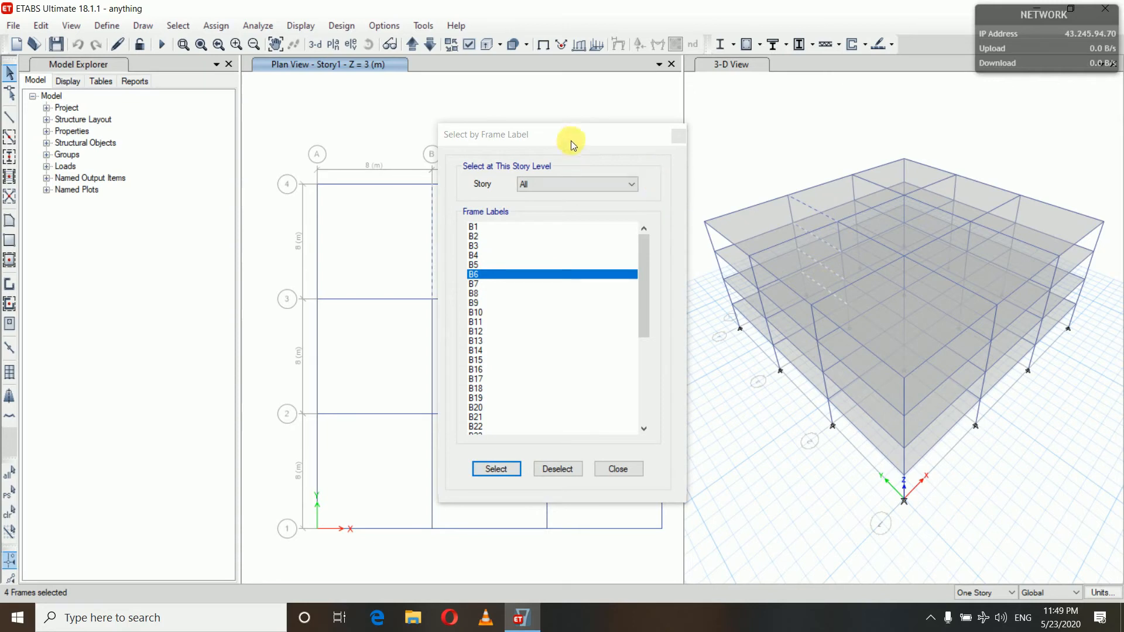
# - Move the frame label dialog clear of the plan, deselect the B6 beams, and close the dialog
pyautogui.moveTo(571, 140); pyautogui.dragTo(714, 289)
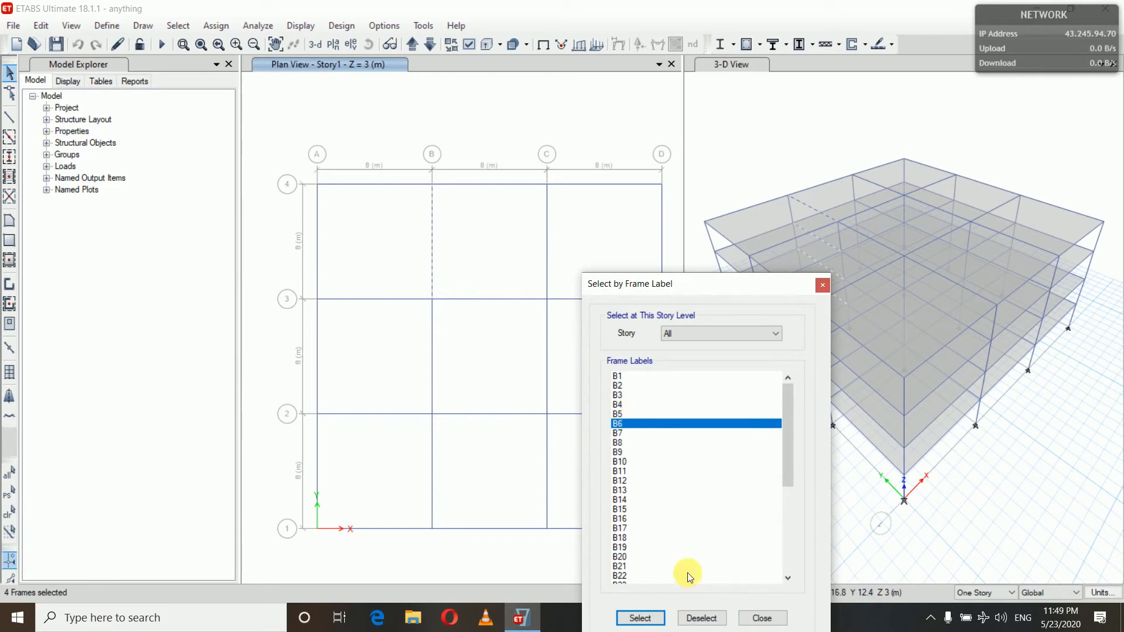
pyautogui.click(698, 618)
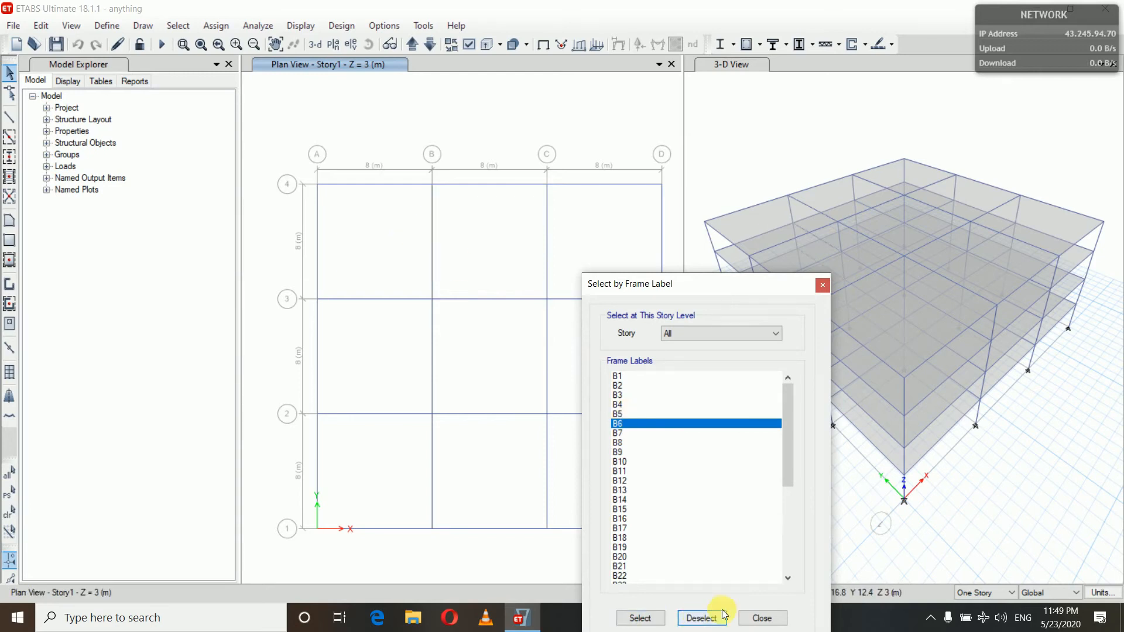
pyautogui.click(759, 619)
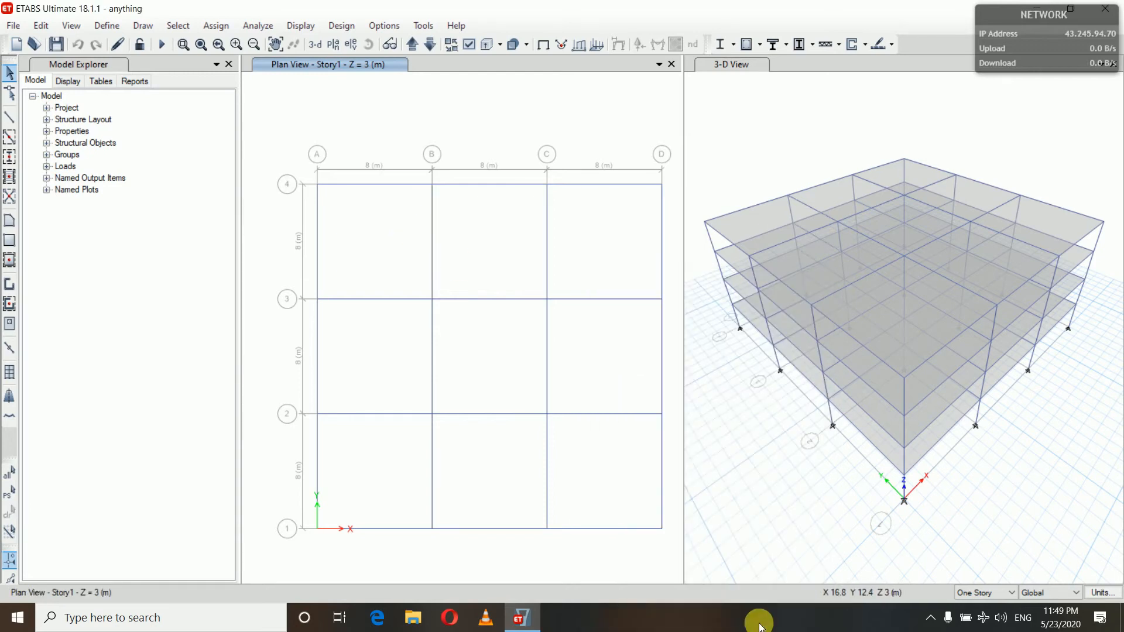
# - Open selection by groups to check which groups are available, and close it without selecting anything
pyautogui.click(184, 26)
pyautogui.moveTo(195, 40)
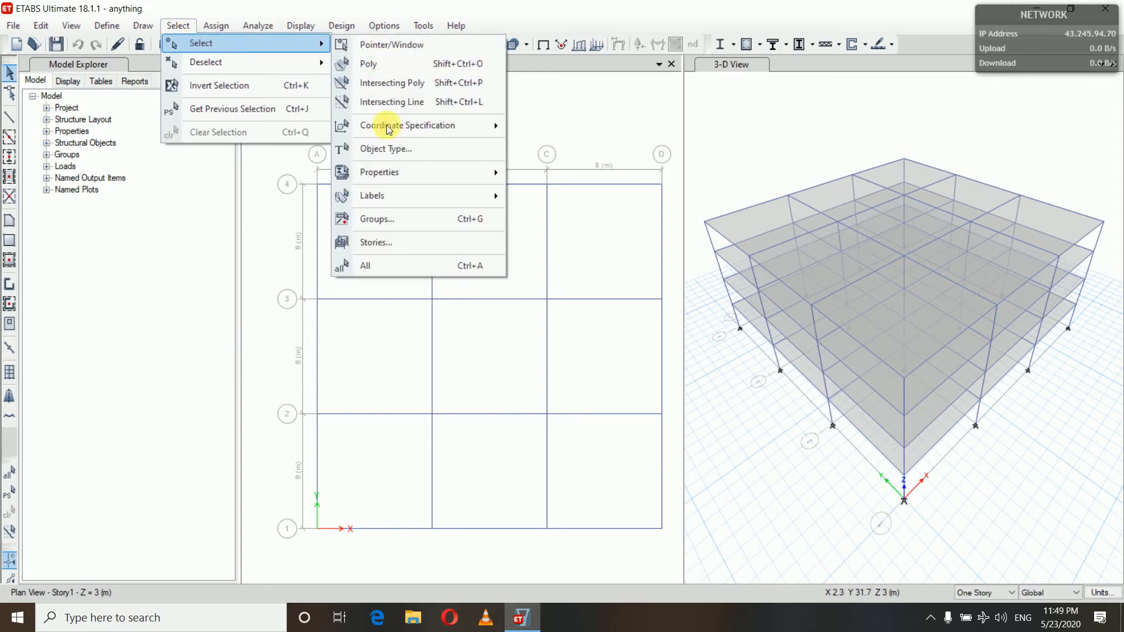
pyautogui.click(402, 222)
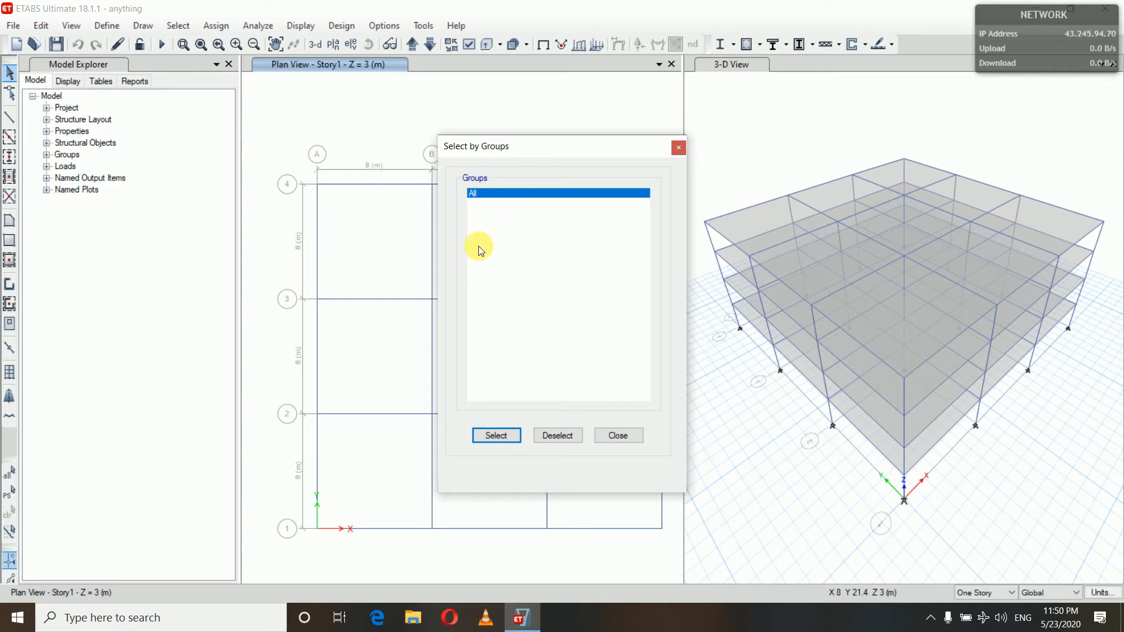
pyautogui.click(620, 434)
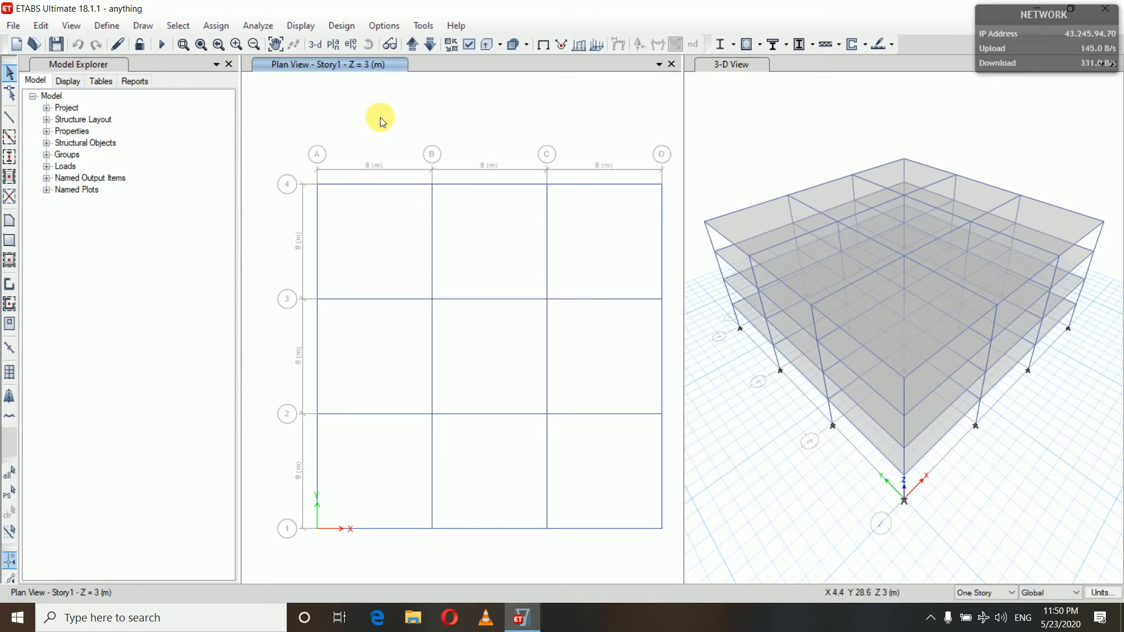
# - Select five Story1 beams in plan: the three along grid 4 and those on grids B and C between grids 3 and 4
pyautogui.click(388, 185)
pyautogui.click(460, 185)
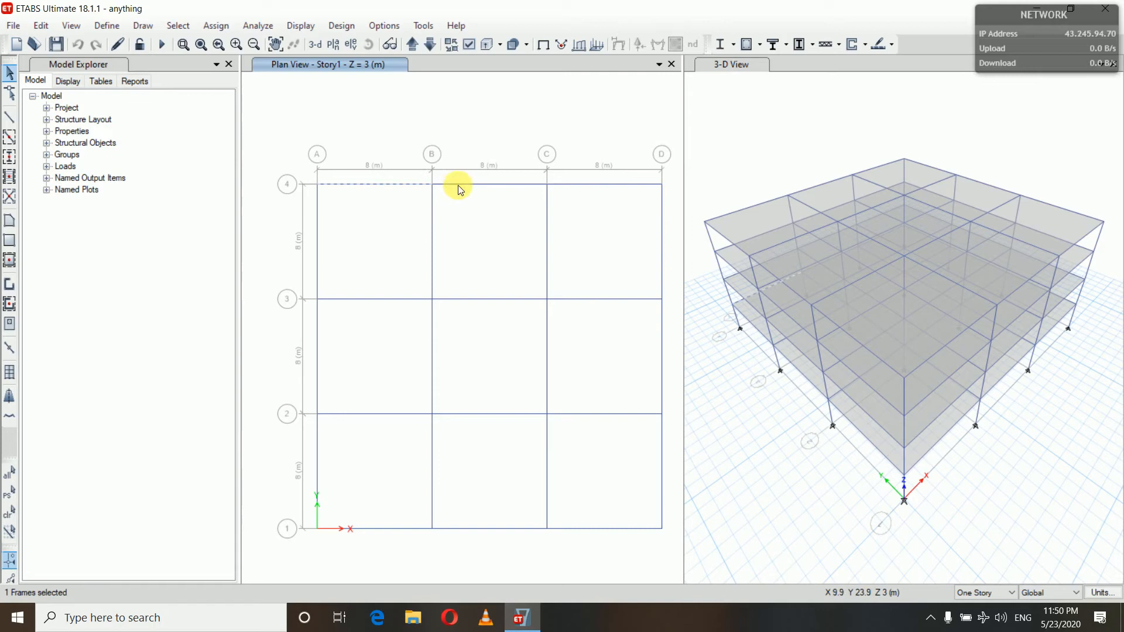
pyautogui.click(432, 217)
pyautogui.click(546, 224)
pyautogui.click(585, 185)
# - Define a new group named beam
pyautogui.click(102, 30)
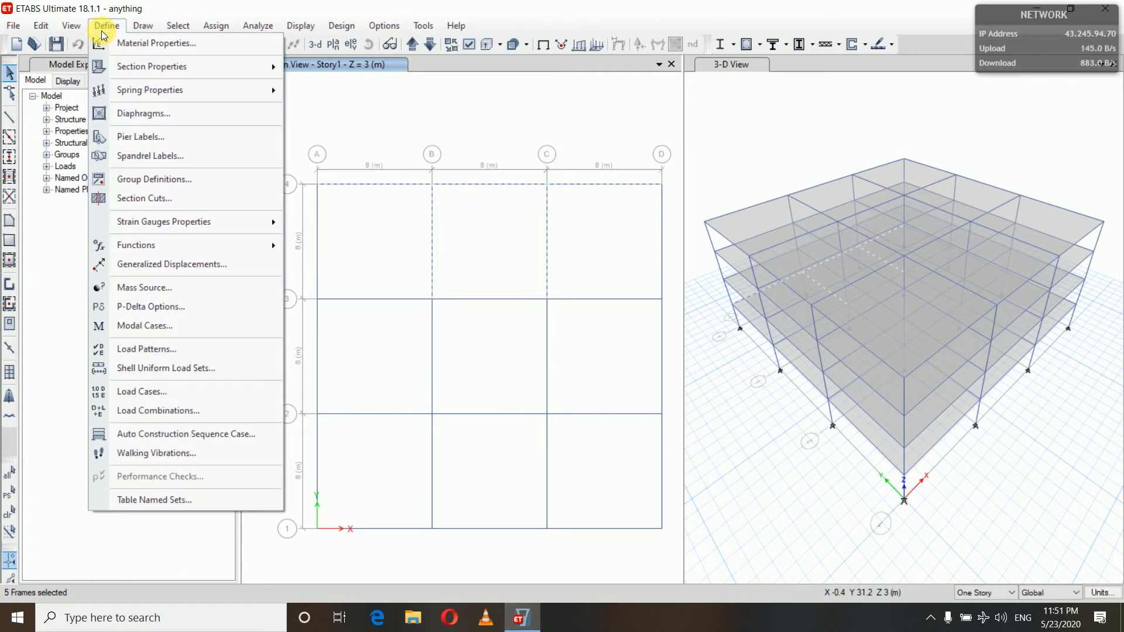
pyautogui.click(168, 179)
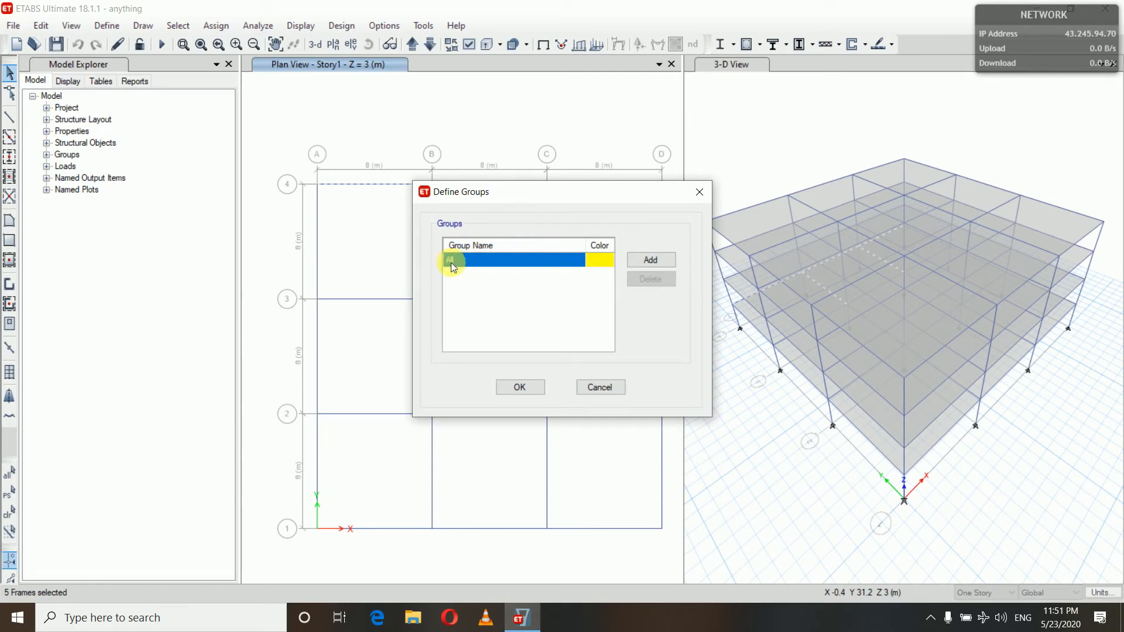
pyautogui.click(651, 260)
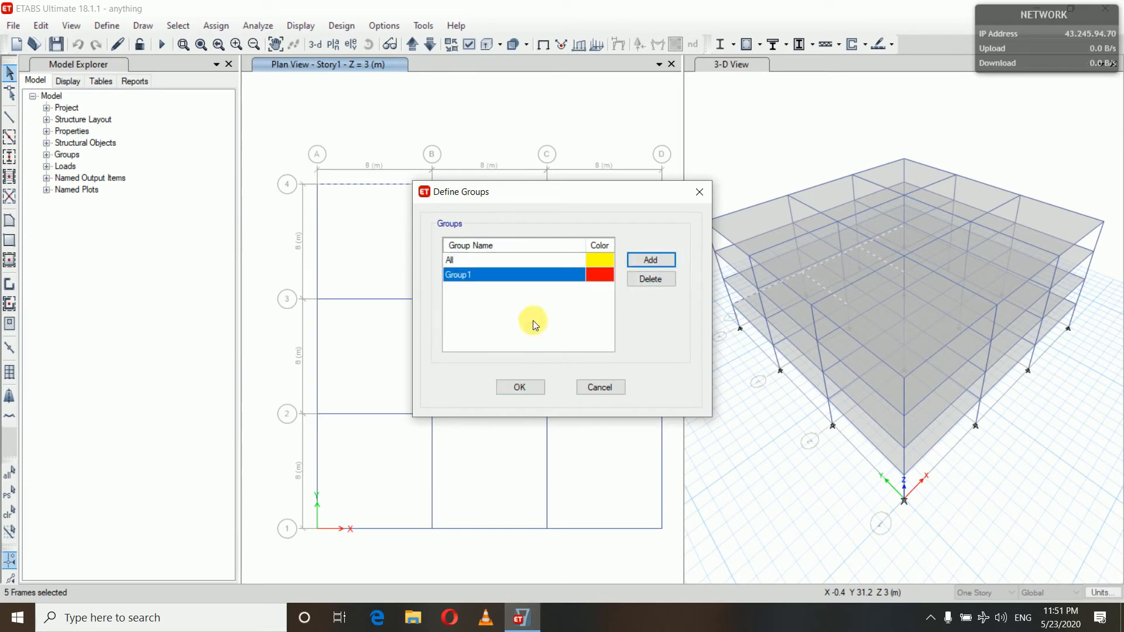
pyautogui.click(472, 274)
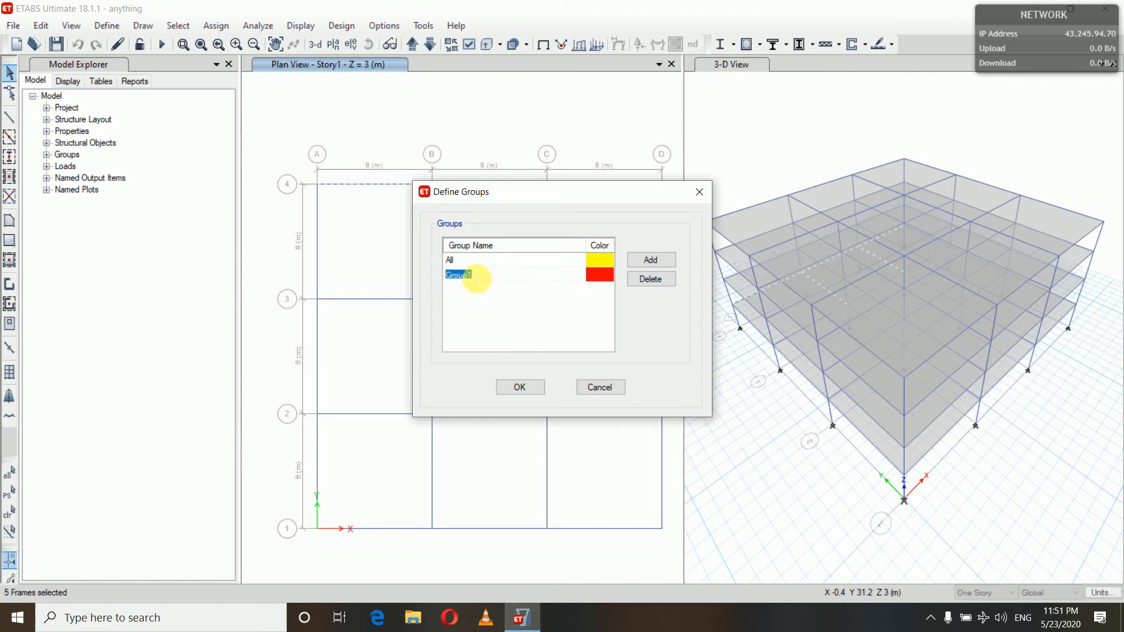
pyautogui.write('beam')
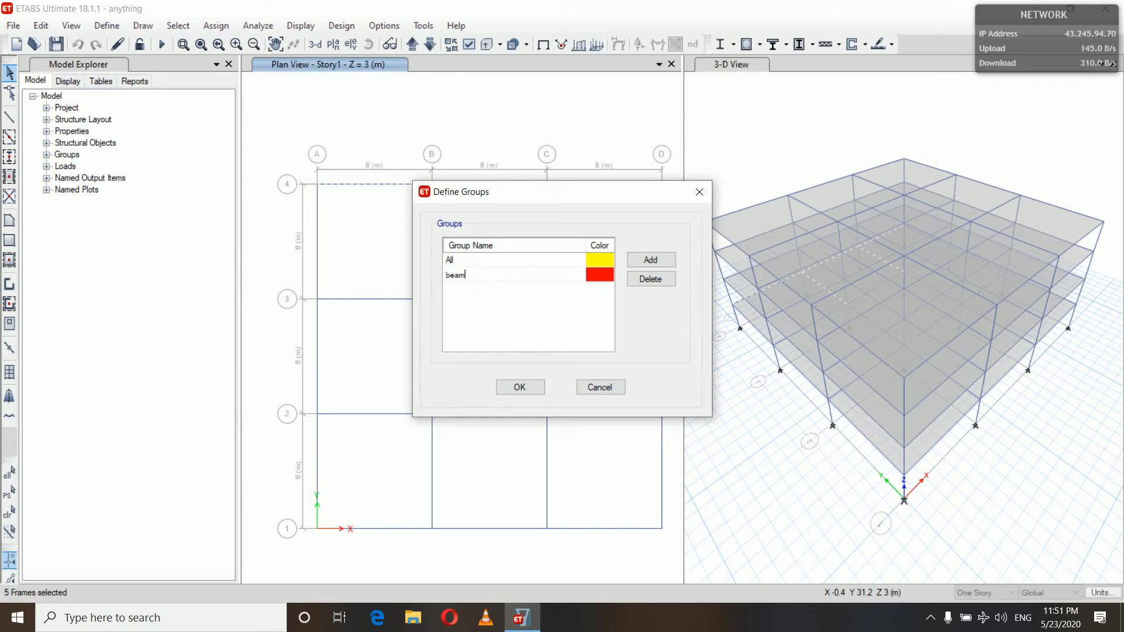
pyautogui.click(520, 387)
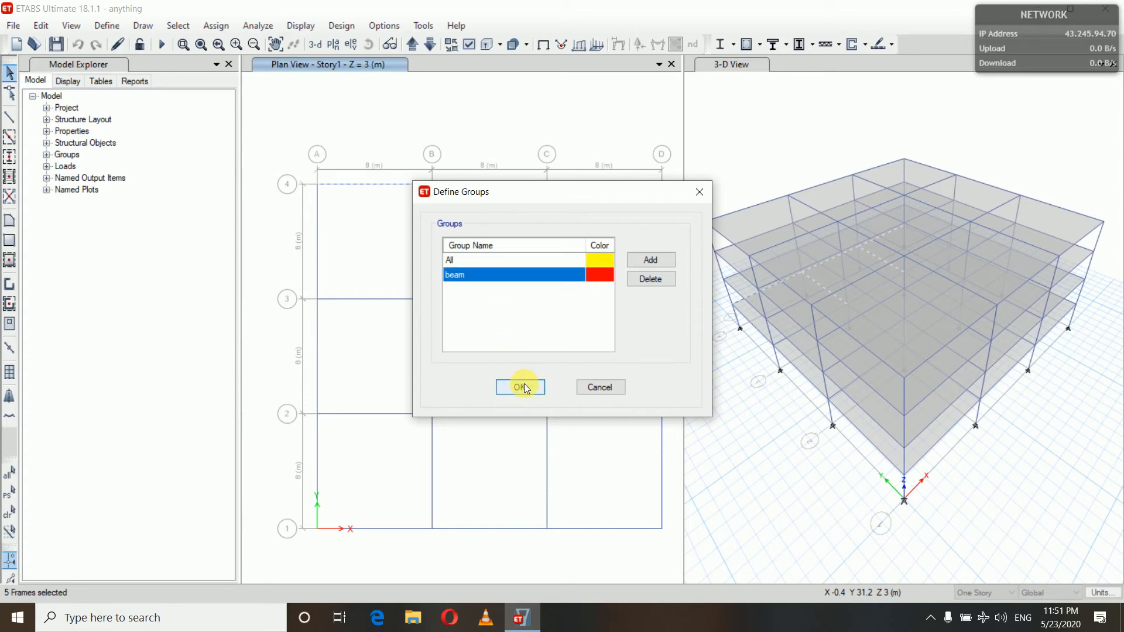
pyautogui.click(523, 387)
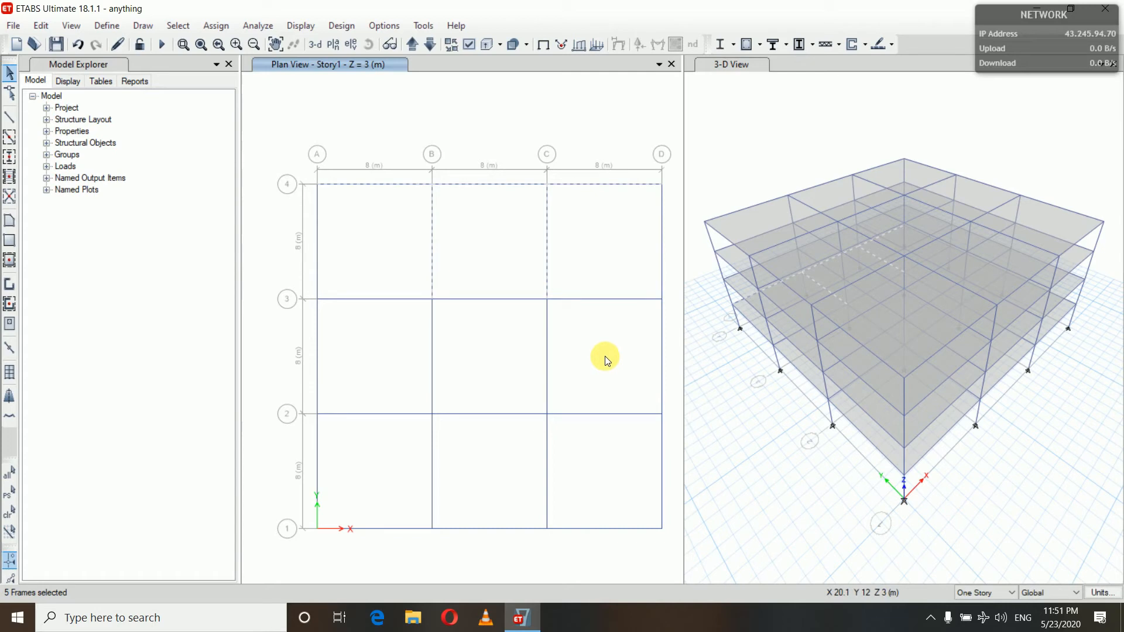
# - Assign the selected beams to the beam group with the Add to Group option, and close the assignment dialog
pyautogui.click(214, 26)
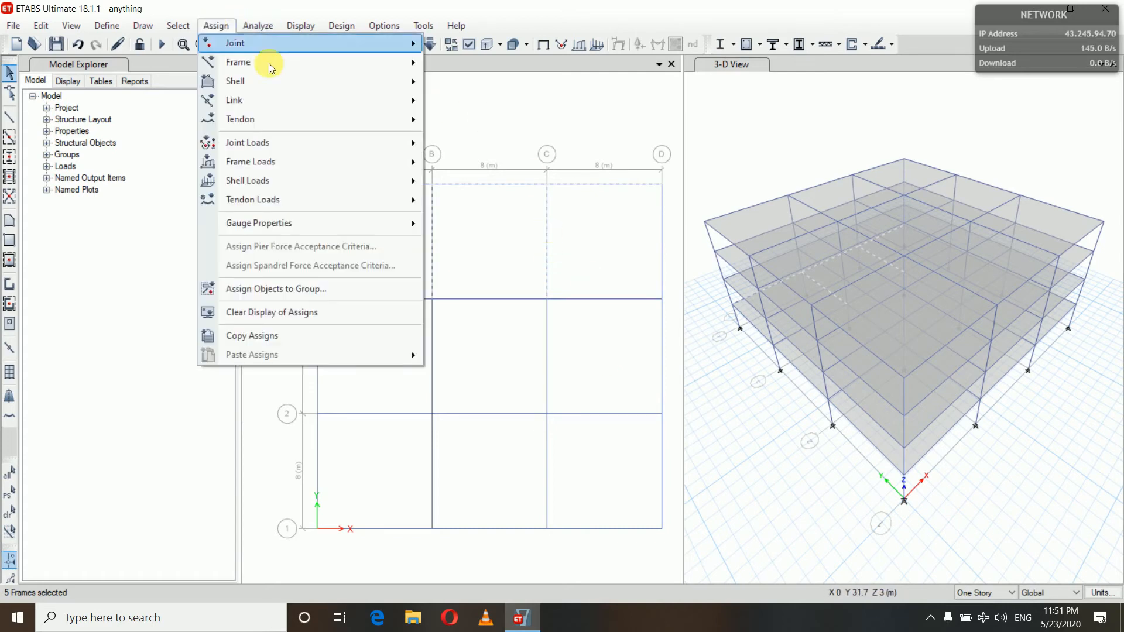
pyautogui.click(267, 290)
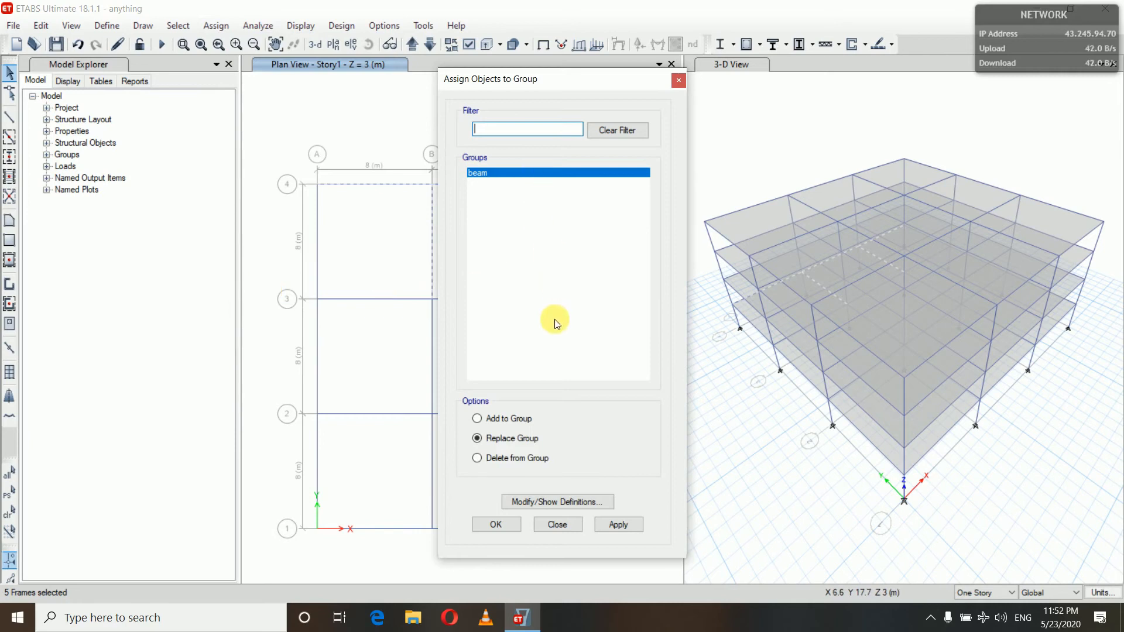
pyautogui.click(476, 418)
pyautogui.click(615, 523)
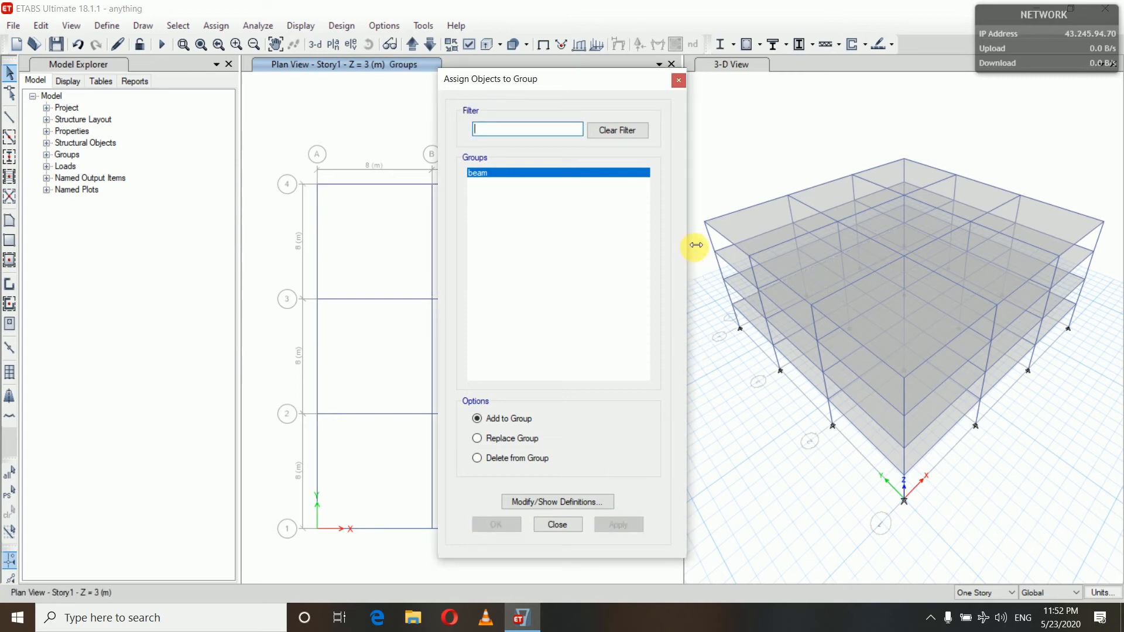
pyautogui.click(560, 527)
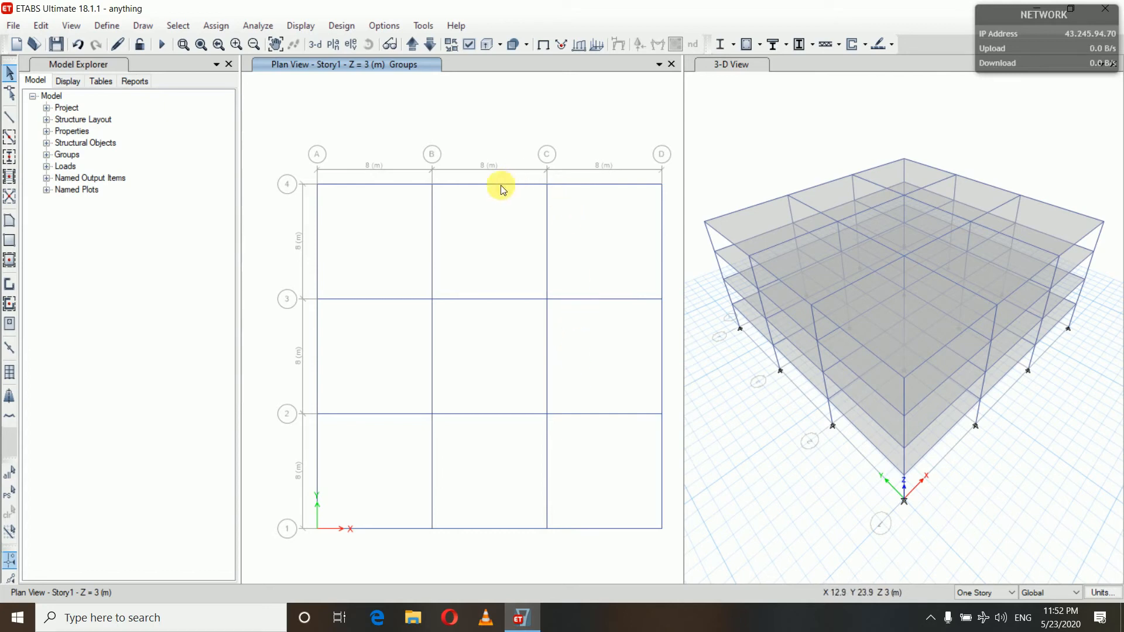
pyautogui.click(478, 44)
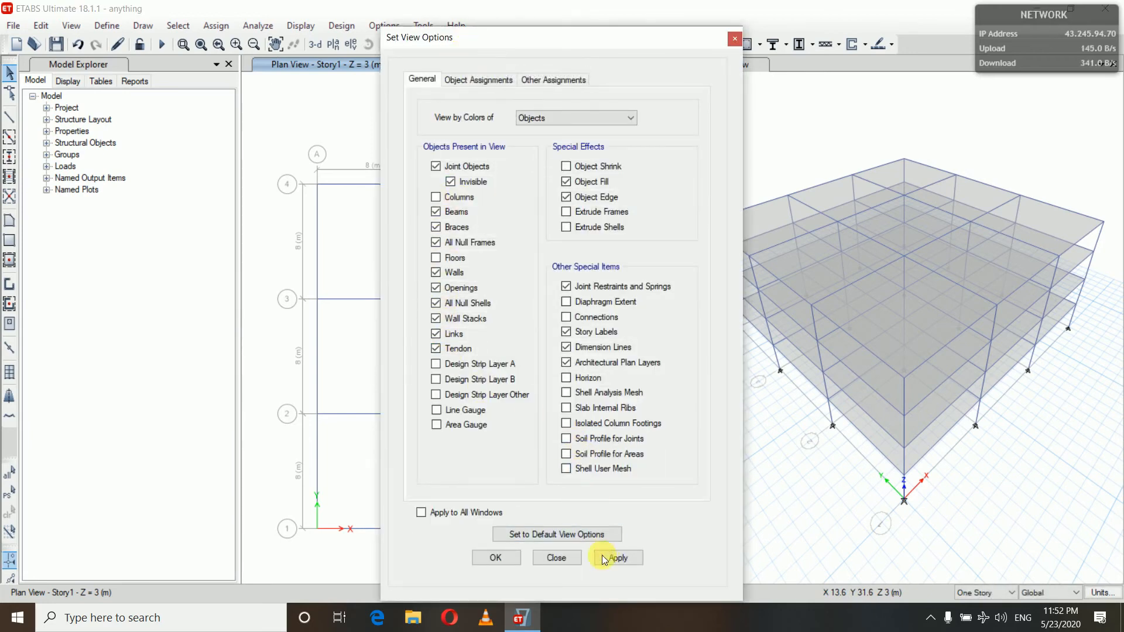
pyautogui.click(492, 557)
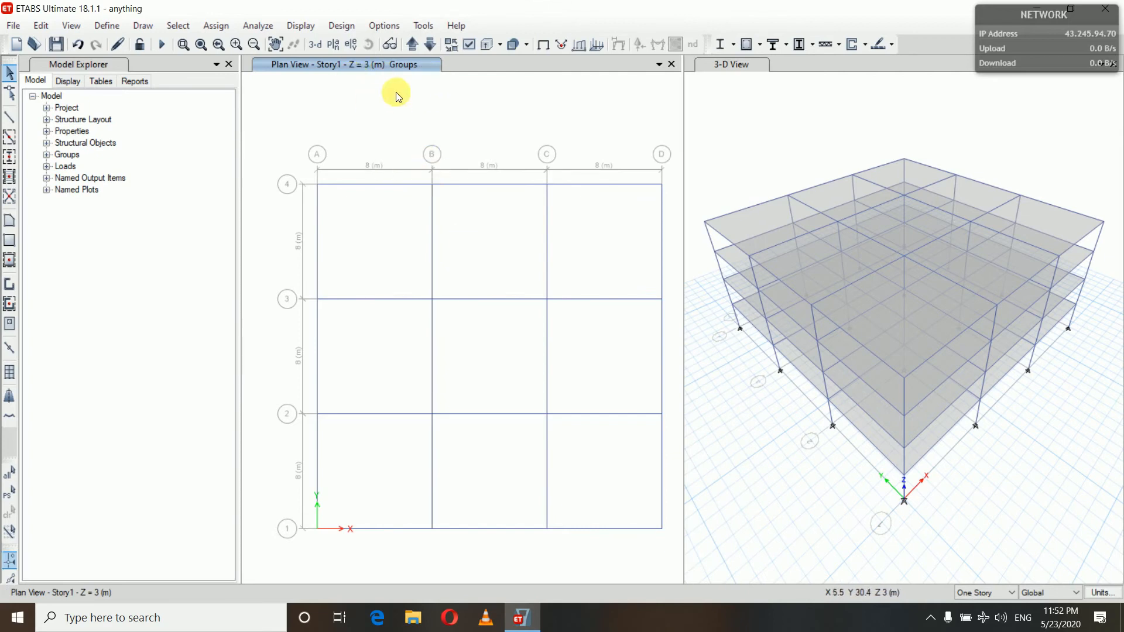
# - Select the members of the beam group using selection by groups
pyautogui.click(176, 27)
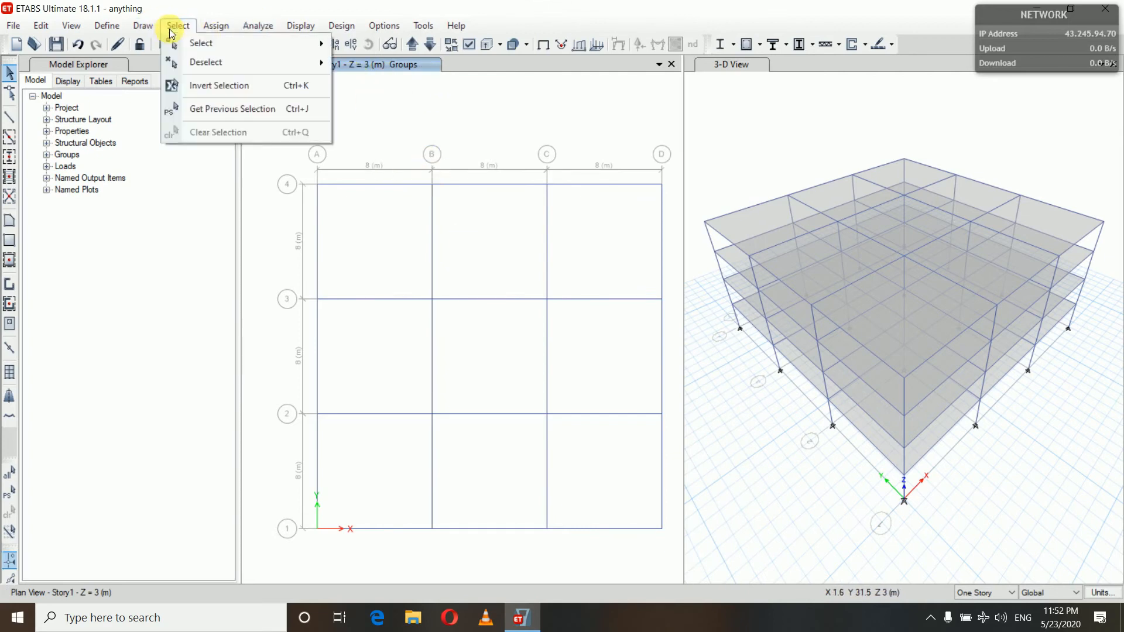
pyautogui.moveTo(201, 41)
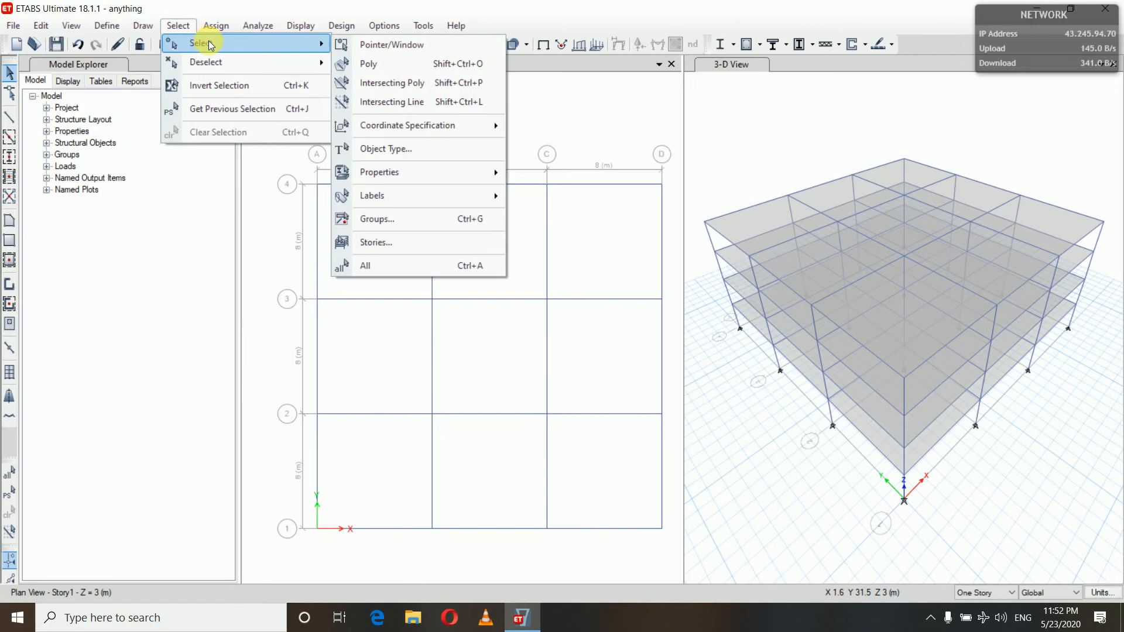
pyautogui.click(412, 219)
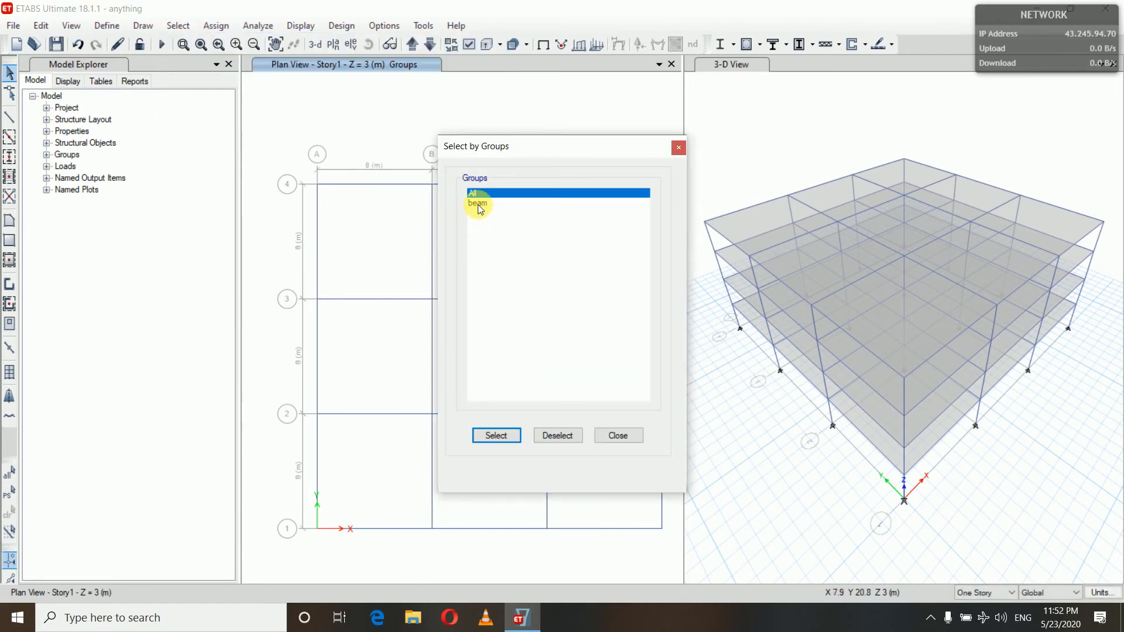
pyautogui.click(477, 204)
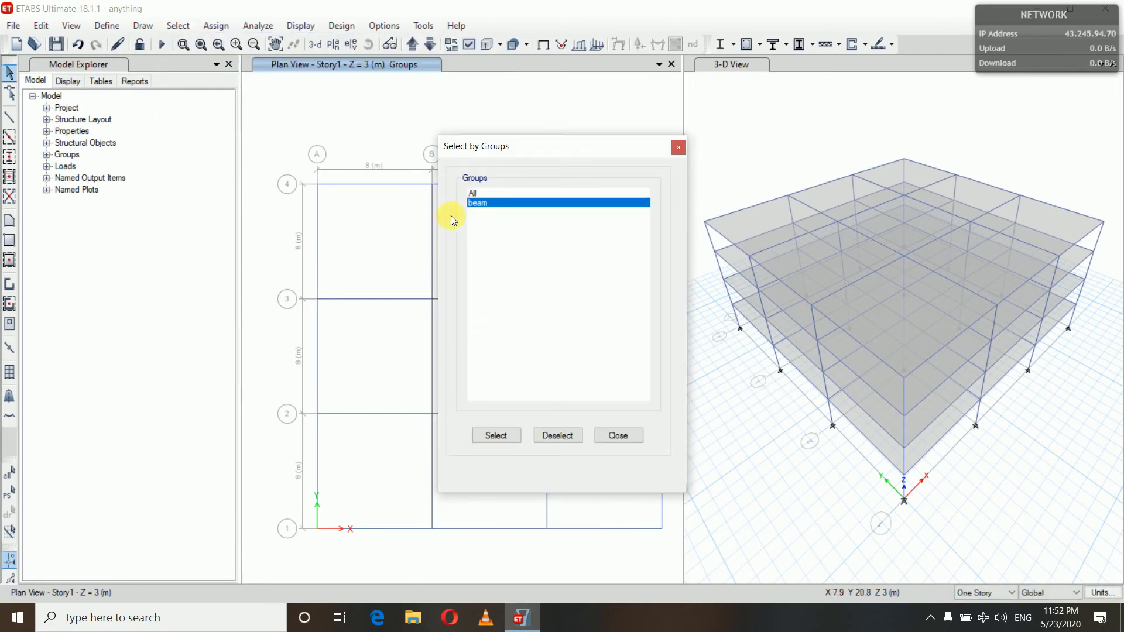
pyautogui.click(495, 435)
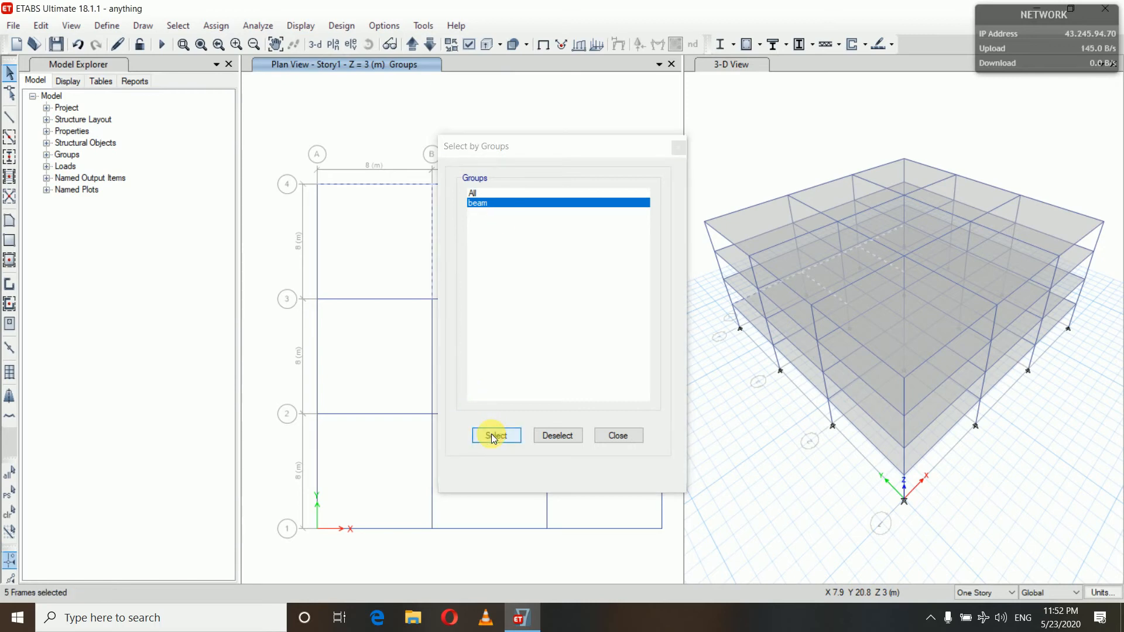
# - Move the group selection dialog clear of the upper plan, deselect the beam group, and close the dialog
pyautogui.moveTo(505, 145); pyautogui.dragTo(532, 313)
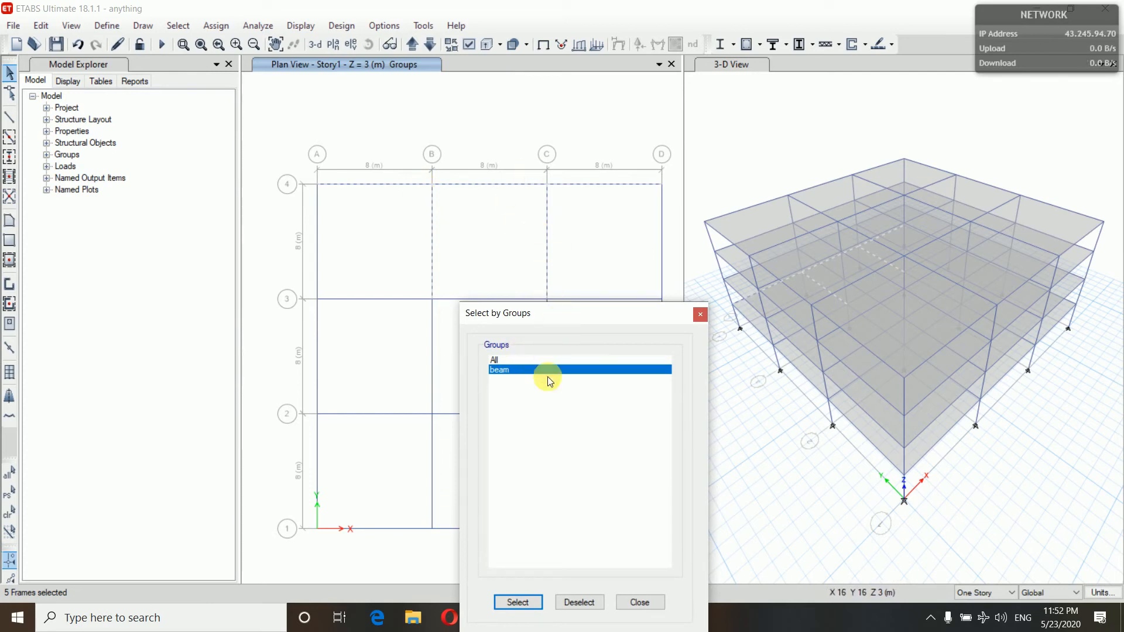
pyautogui.click(580, 603)
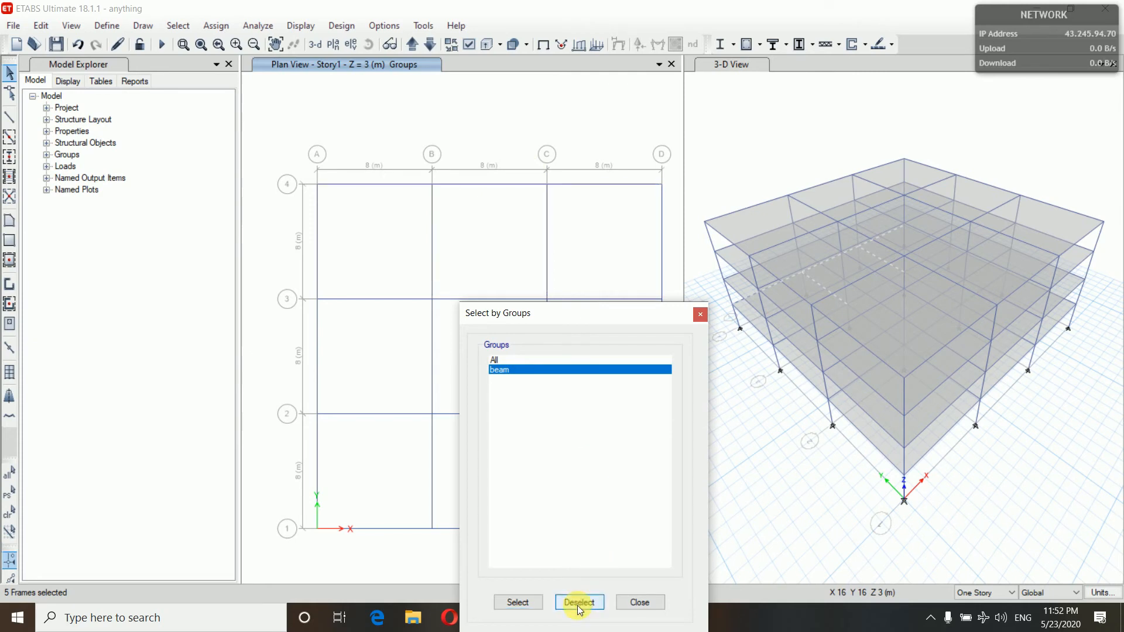
pyautogui.click(638, 602)
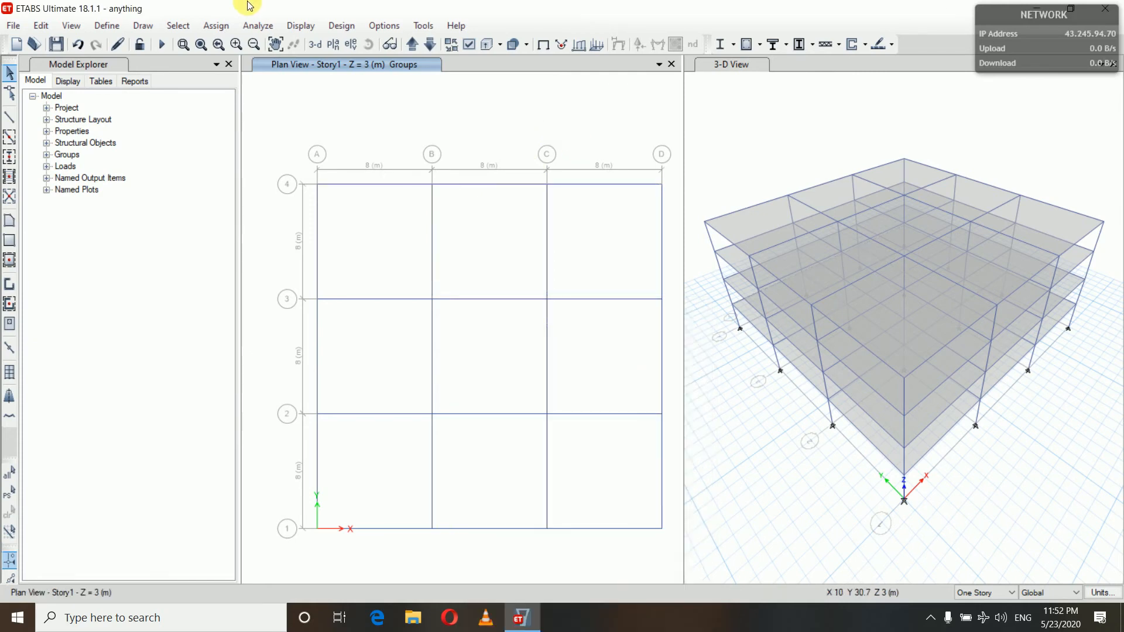
# - Select all objects on Story1 using selection by stories, deselect them, and close the dialog
pyautogui.click(182, 26)
pyautogui.moveTo(195, 43)
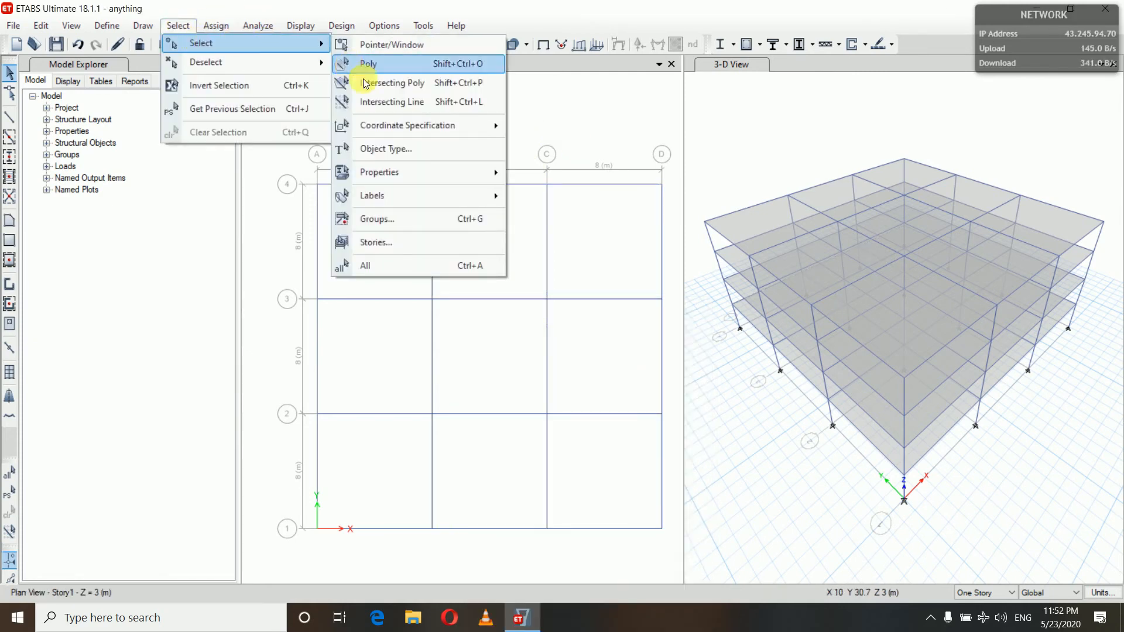
pyautogui.click(386, 243)
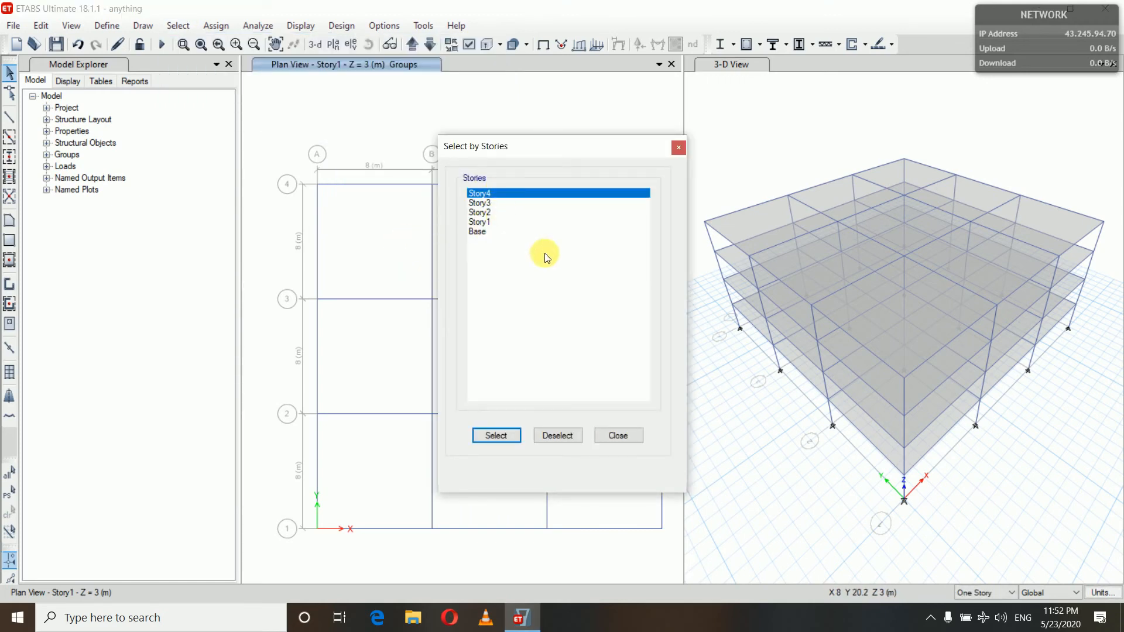
pyautogui.click(483, 222)
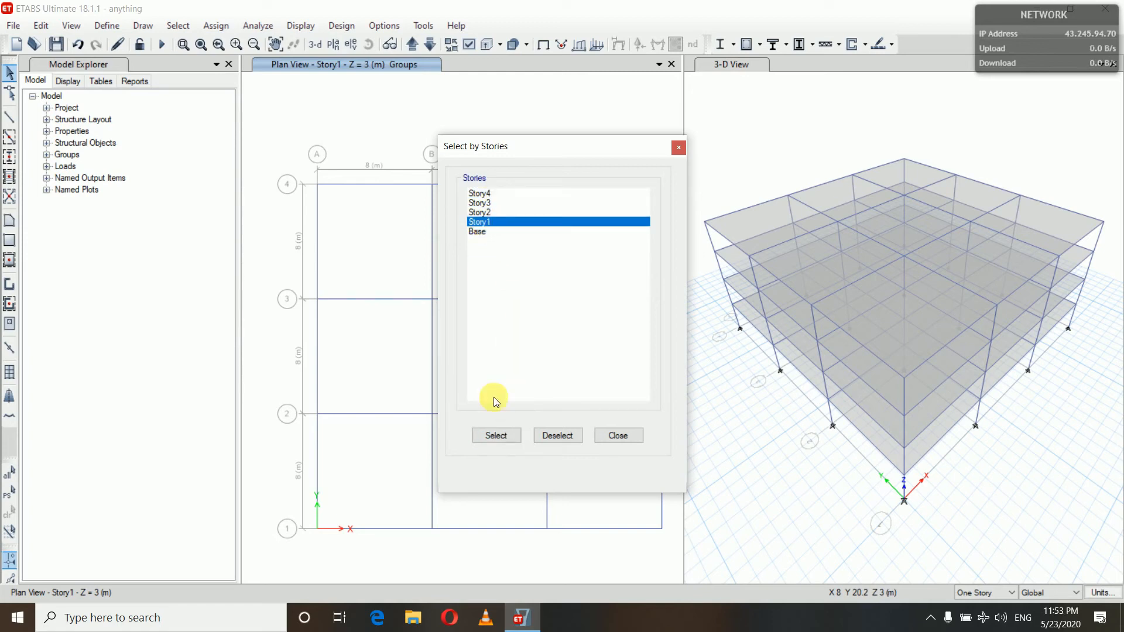
pyautogui.click(497, 436)
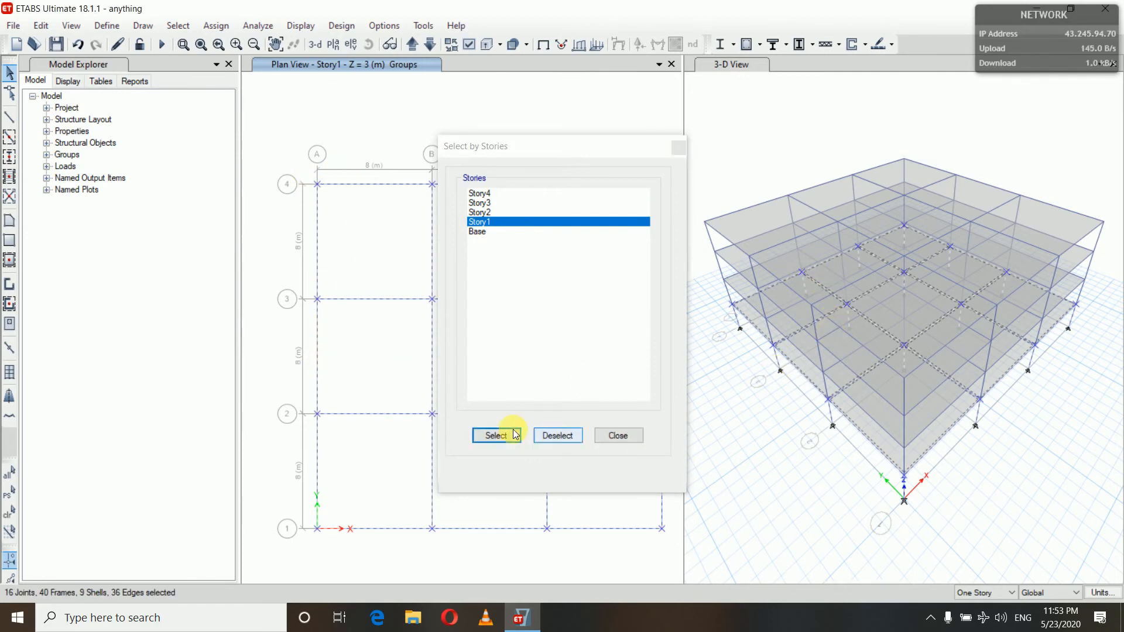
pyautogui.click(571, 435)
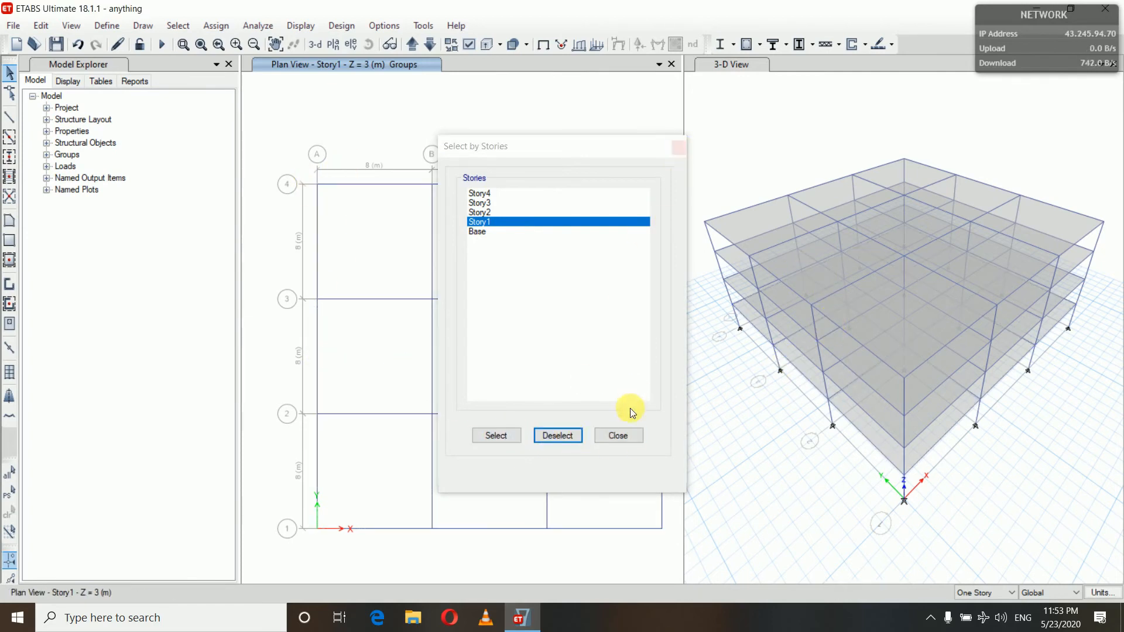
pyautogui.click(620, 435)
# - Select all objects in the model, and clear the selection
pyautogui.click(179, 26)
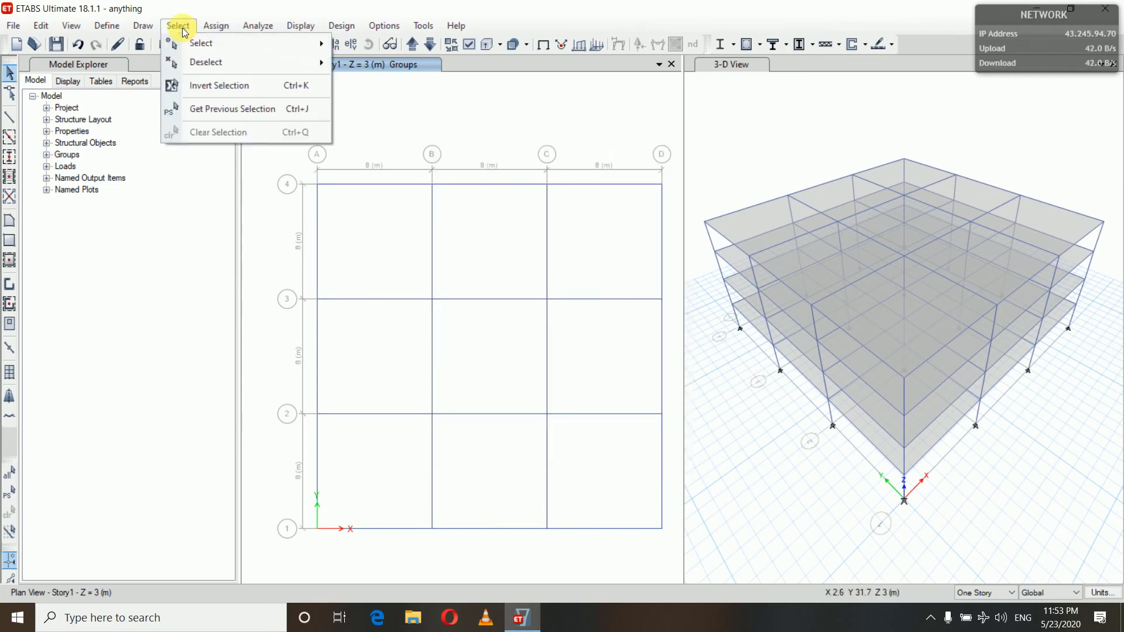
pyautogui.moveTo(199, 42)
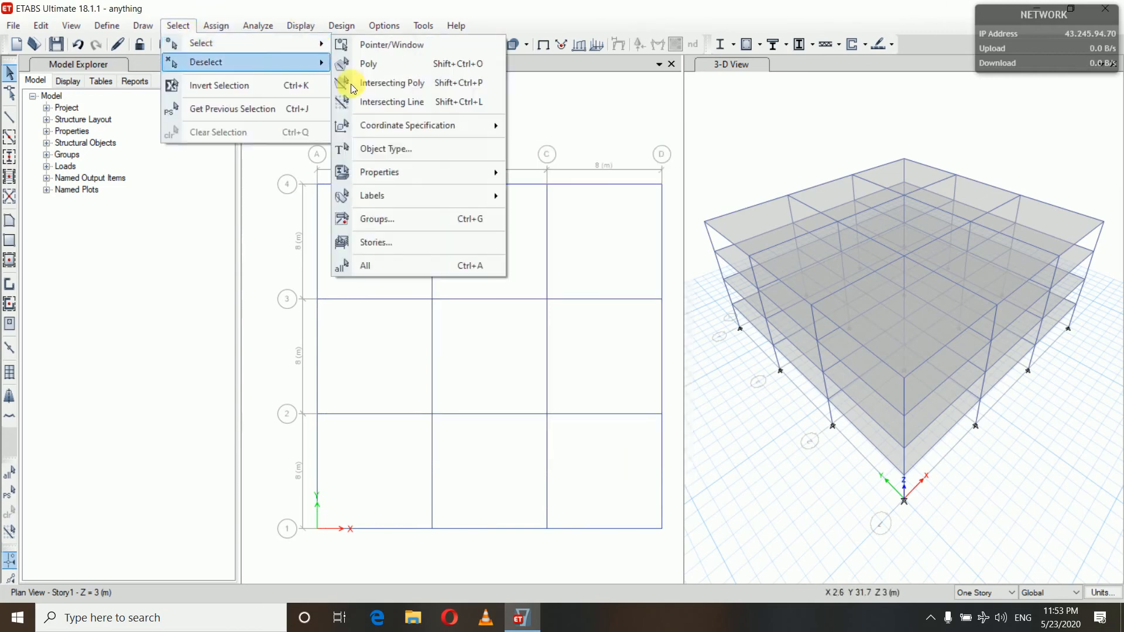
pyautogui.click(402, 264)
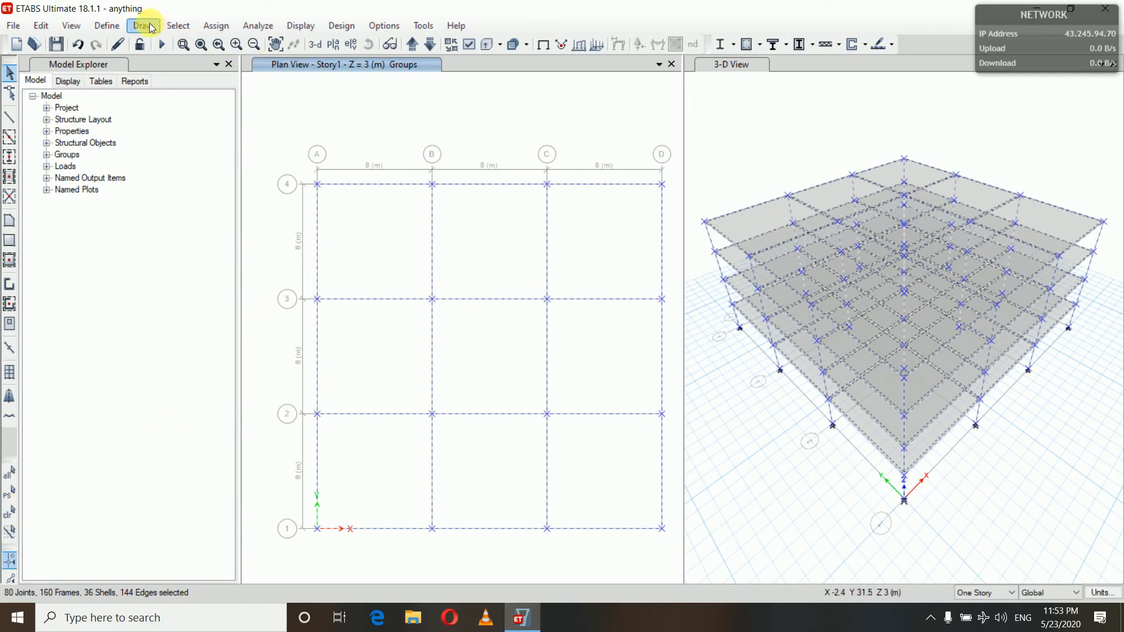
pyautogui.click(178, 25)
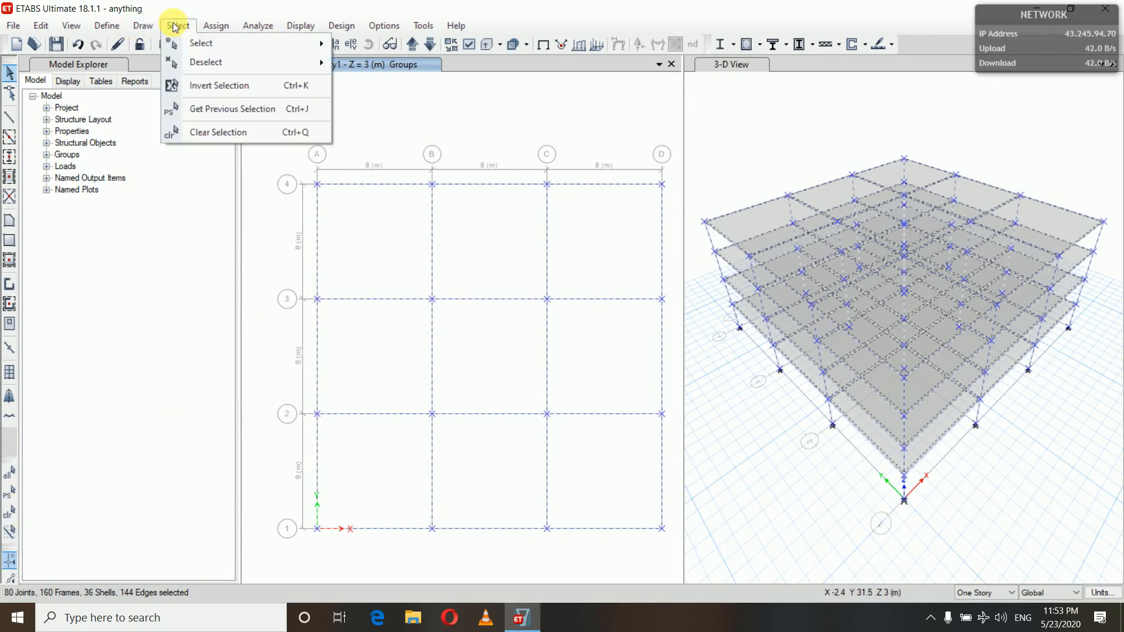
pyautogui.click(226, 135)
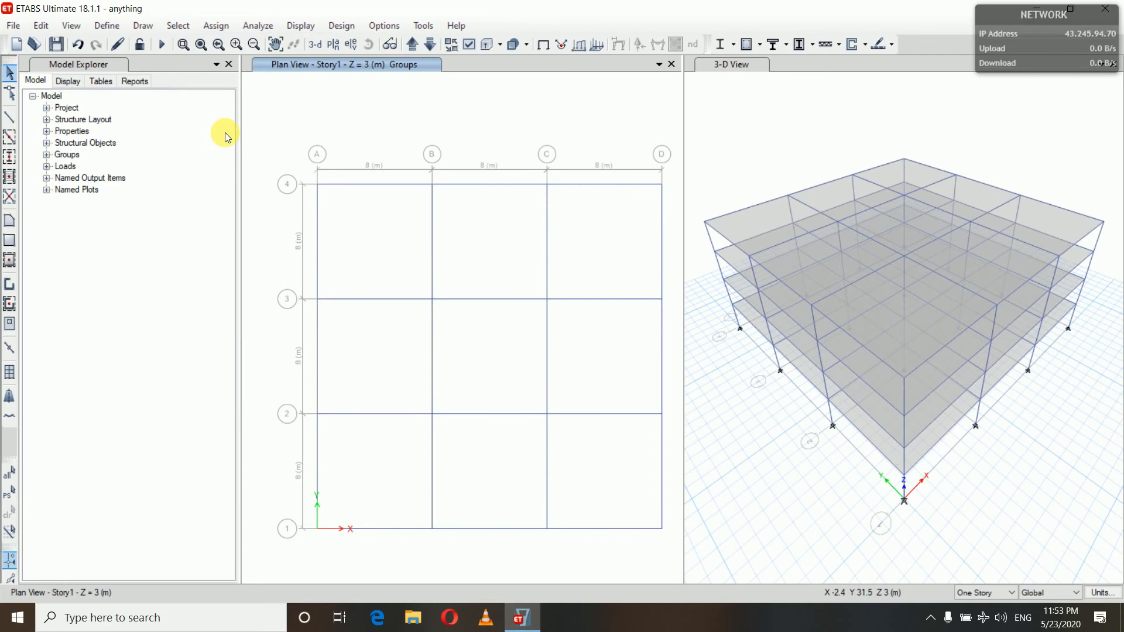
# - Select the members of the beam group using selection by groups, close the dialog, and invert the selection
pyautogui.click(179, 26)
pyautogui.moveTo(193, 45)
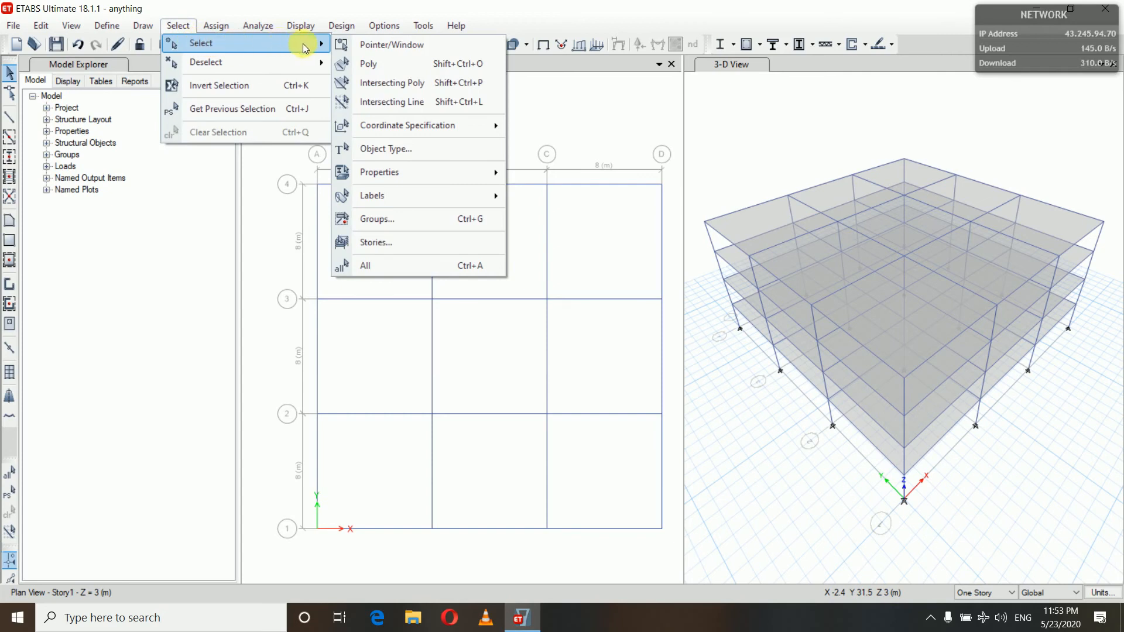
pyautogui.click(394, 220)
pyautogui.click(503, 338)
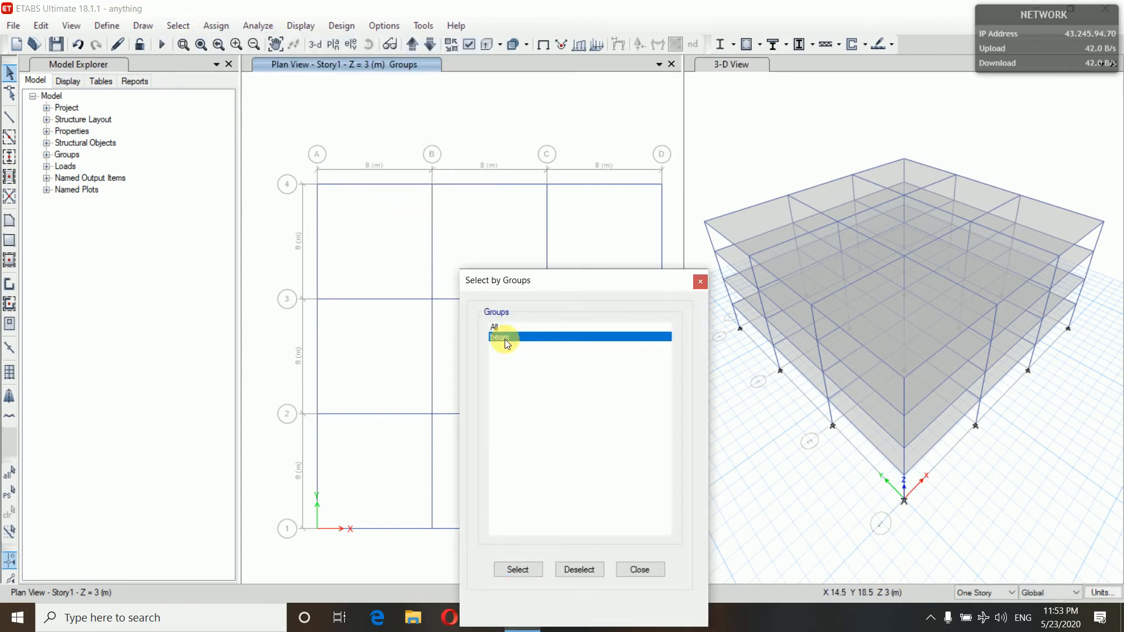
pyautogui.click(514, 569)
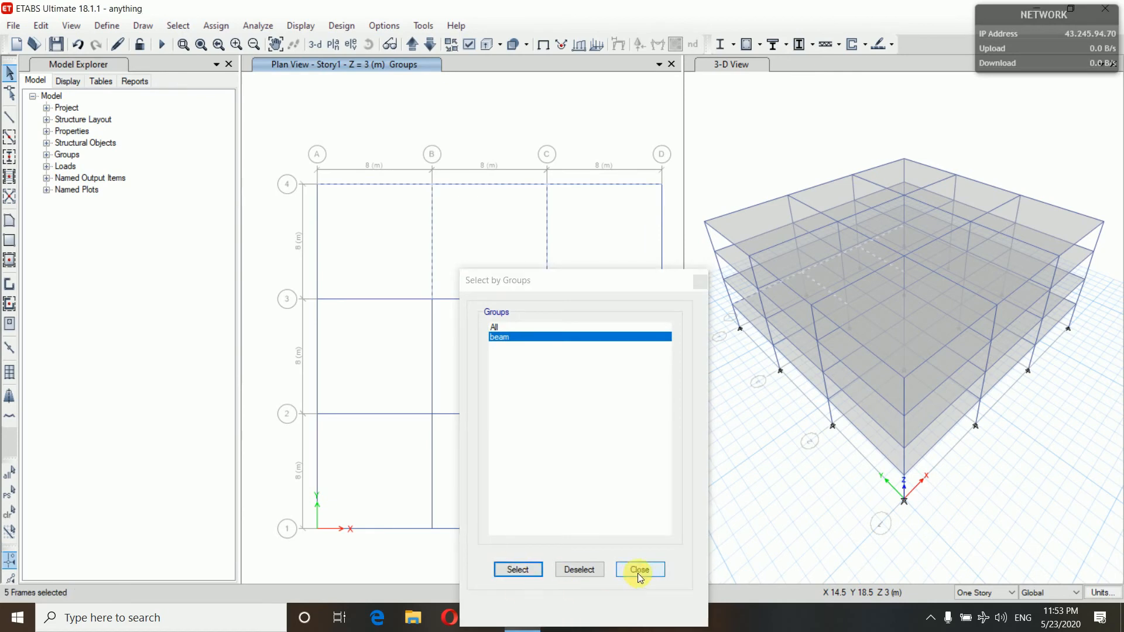
pyautogui.click(639, 568)
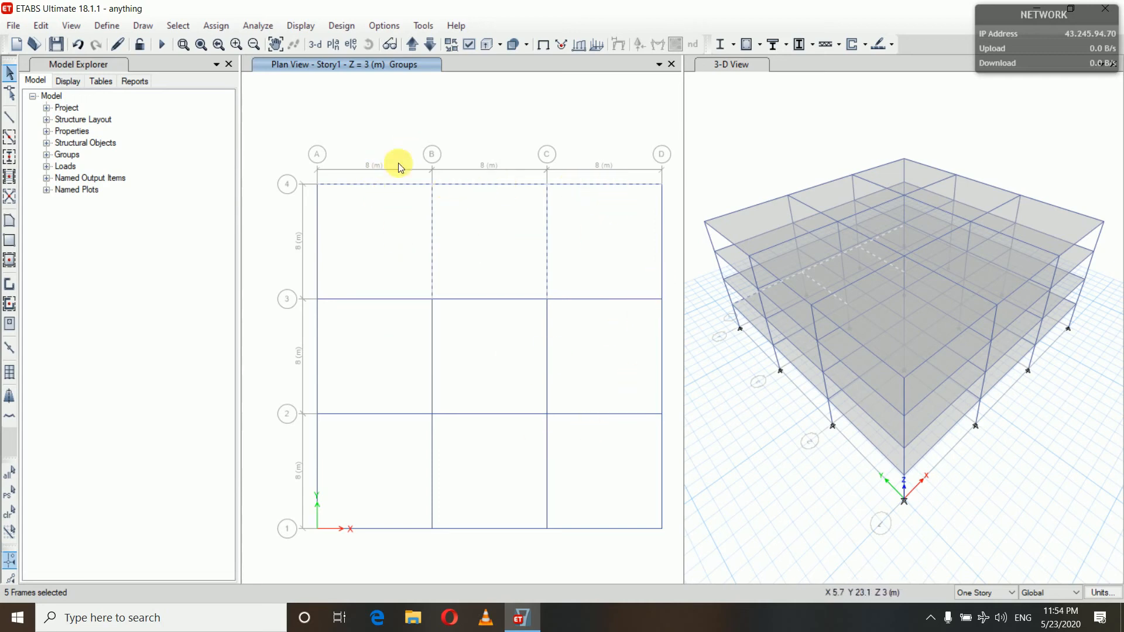
pyautogui.click(174, 27)
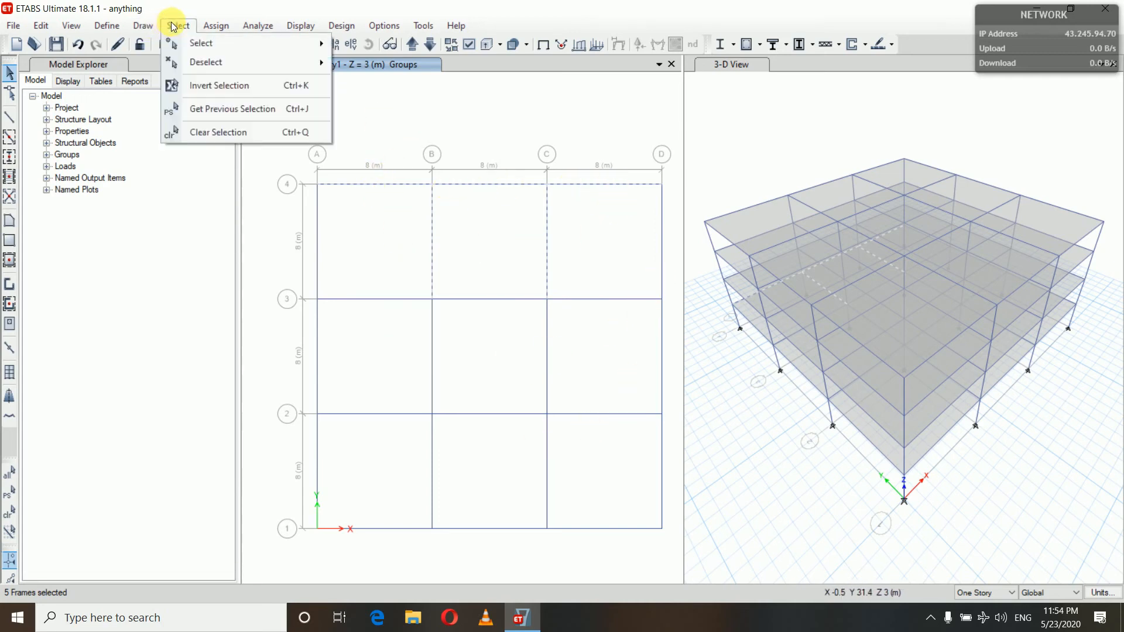
pyautogui.click(228, 84)
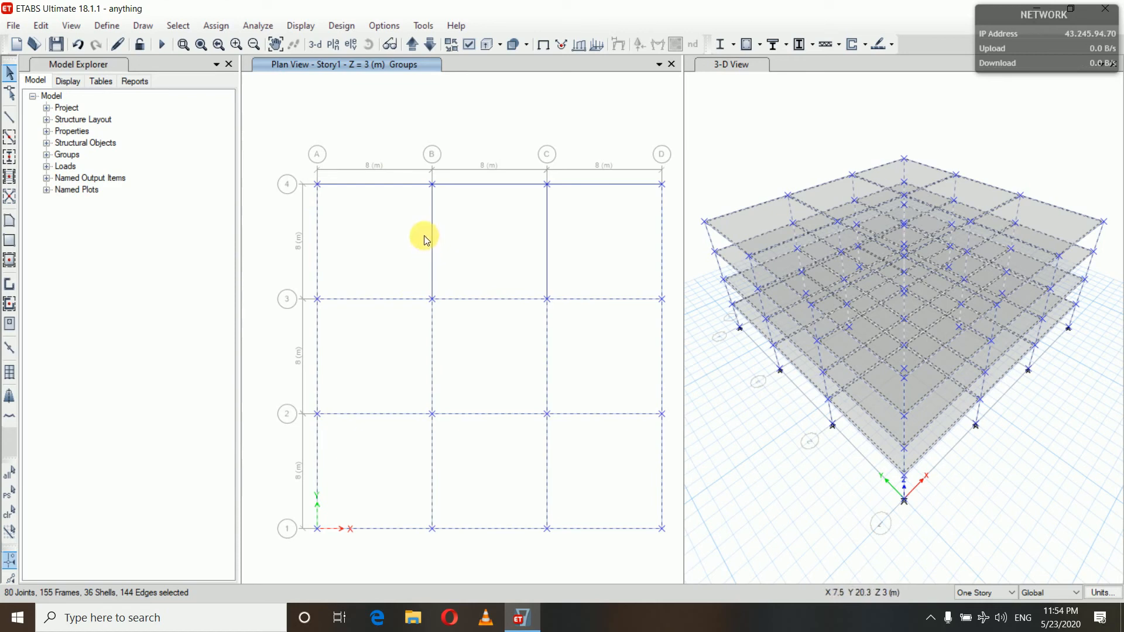
# - Get the previous selection back, and clear it
pyautogui.click(179, 26)
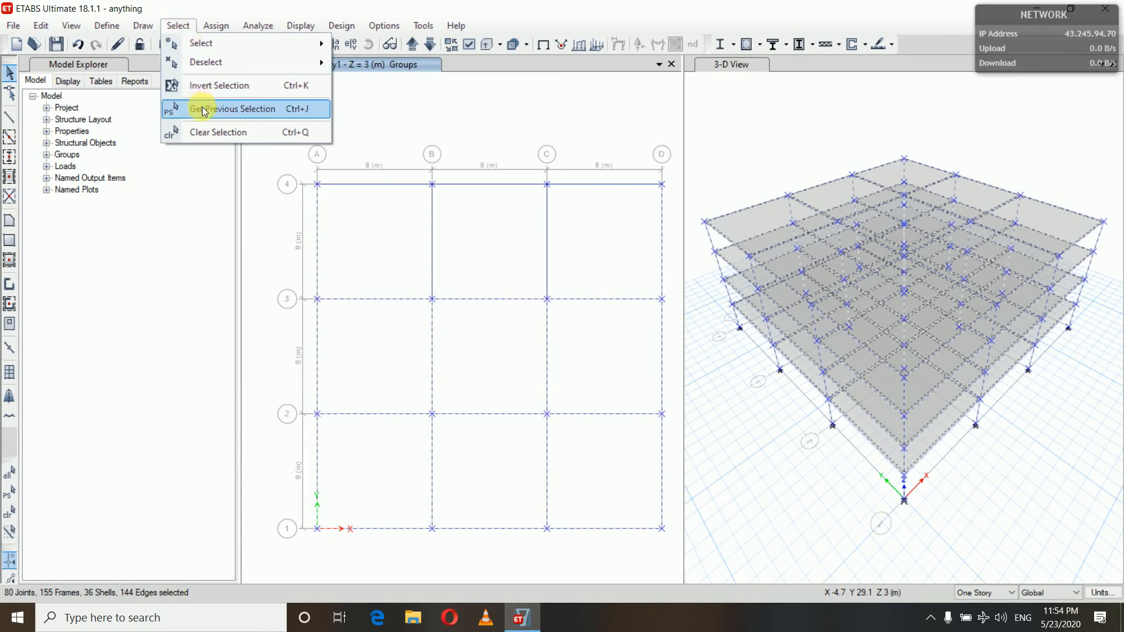
pyautogui.click(229, 110)
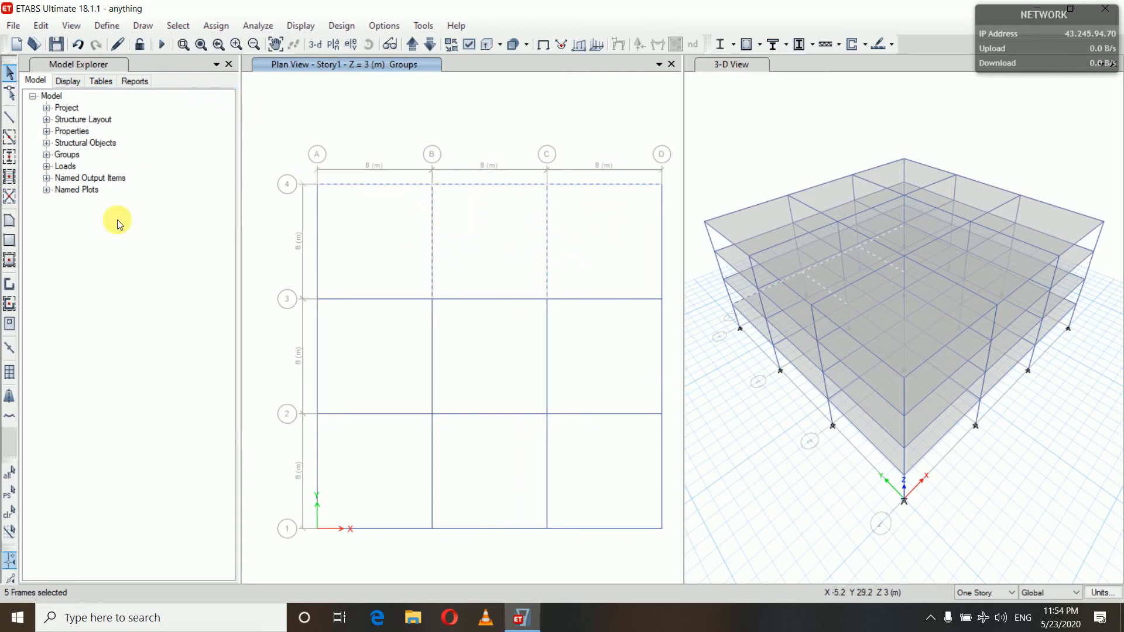
pyautogui.click(12, 513)
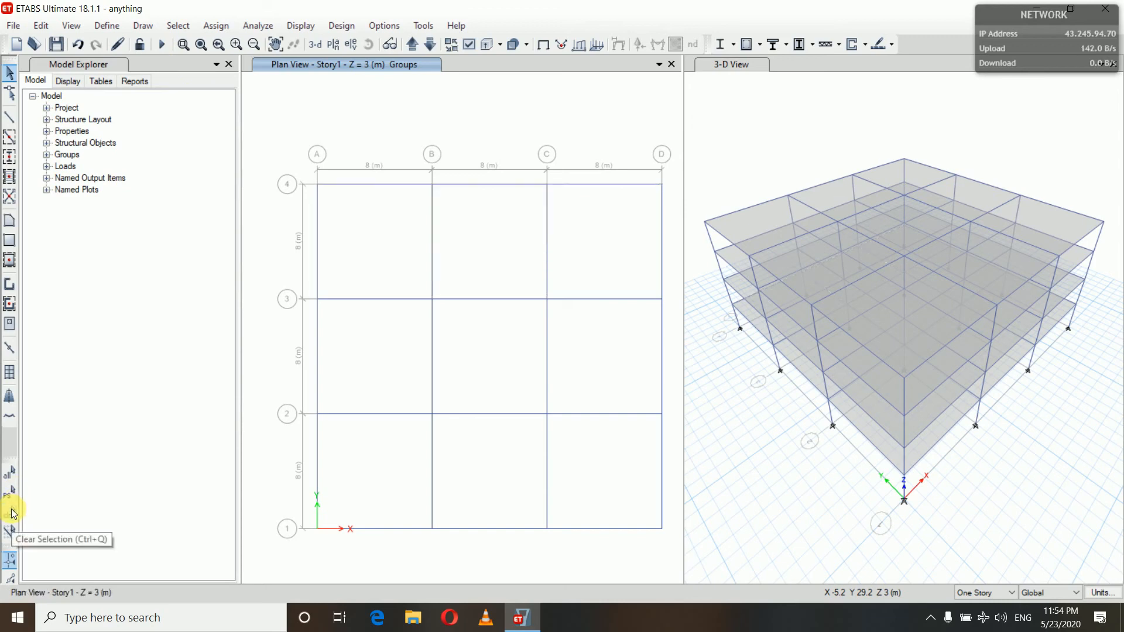
pyautogui.click(179, 25)
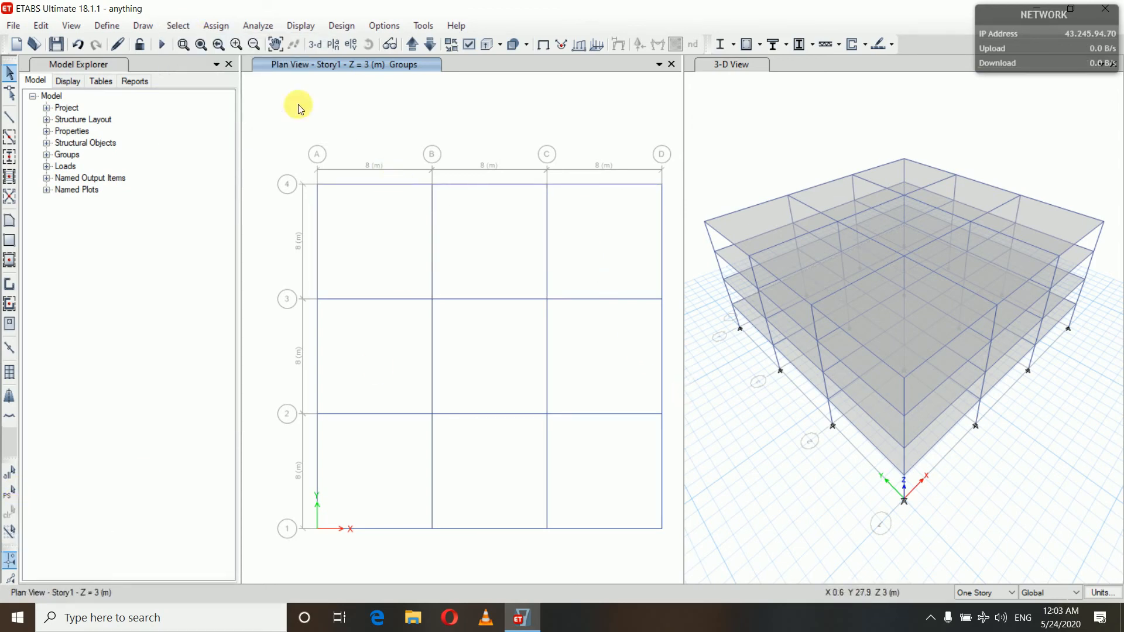
pyautogui.click(179, 25)
pyautogui.moveTo(208, 44)
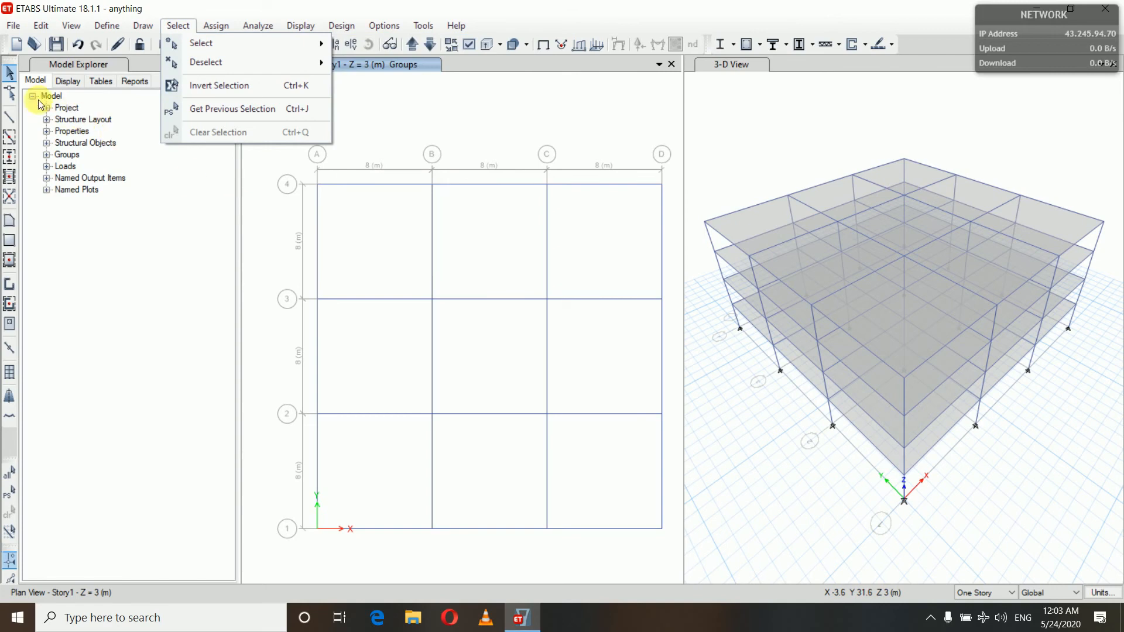
# - Select joint 2 of Story1 from the structural objects in the model tree, and deselect it
pyautogui.click(35, 82)
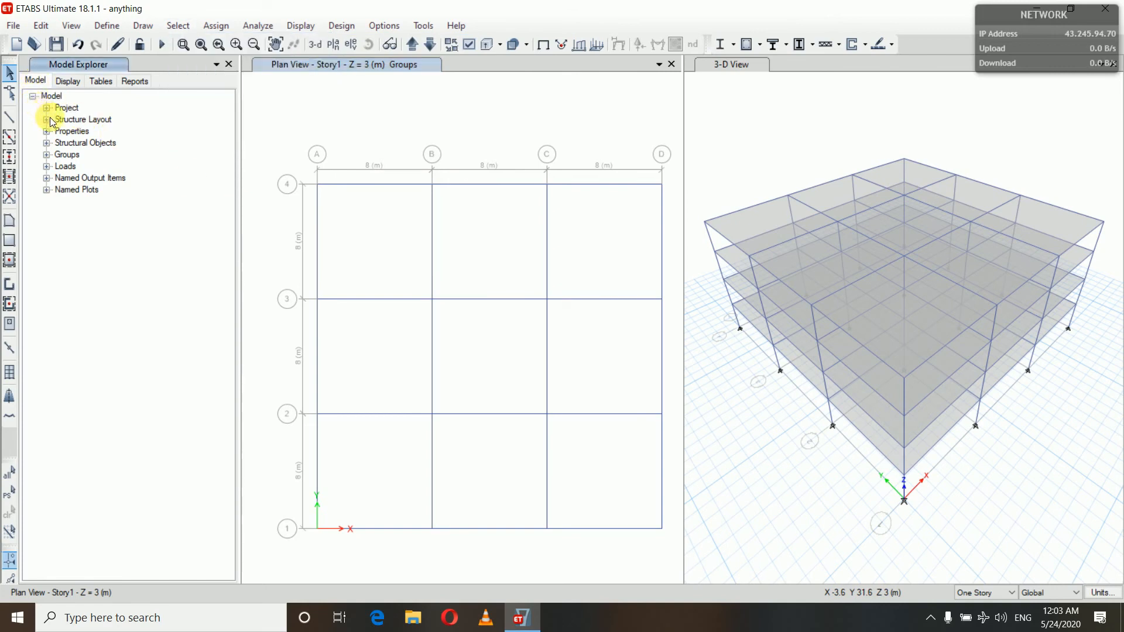
pyautogui.click(46, 144)
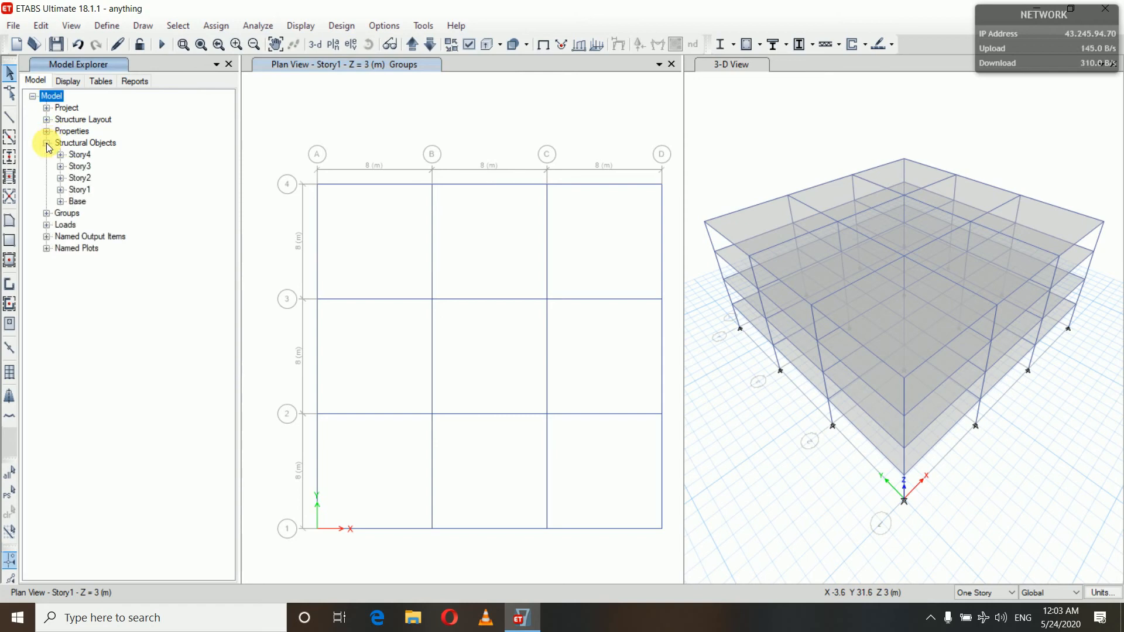
pyautogui.click(60, 190)
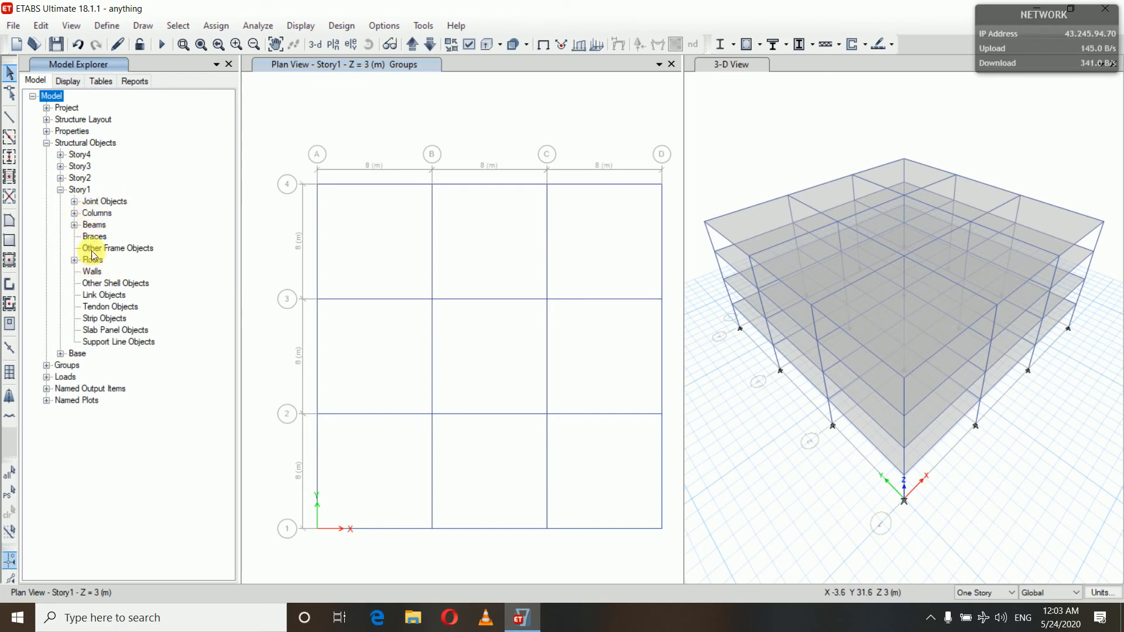
pyautogui.click(74, 202)
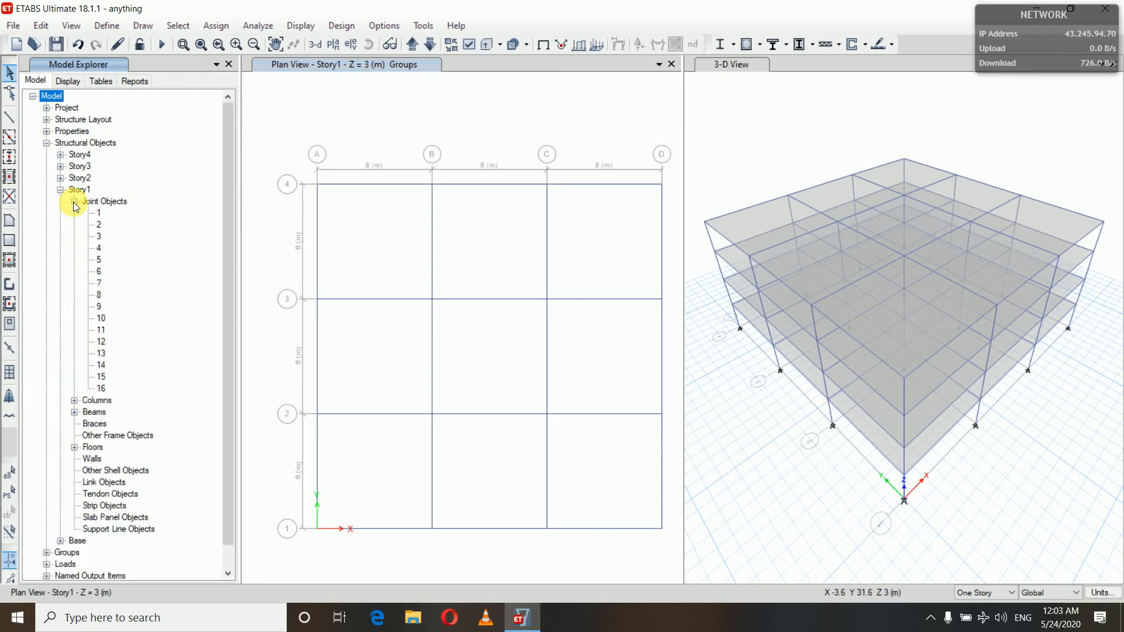
pyautogui.click(99, 224)
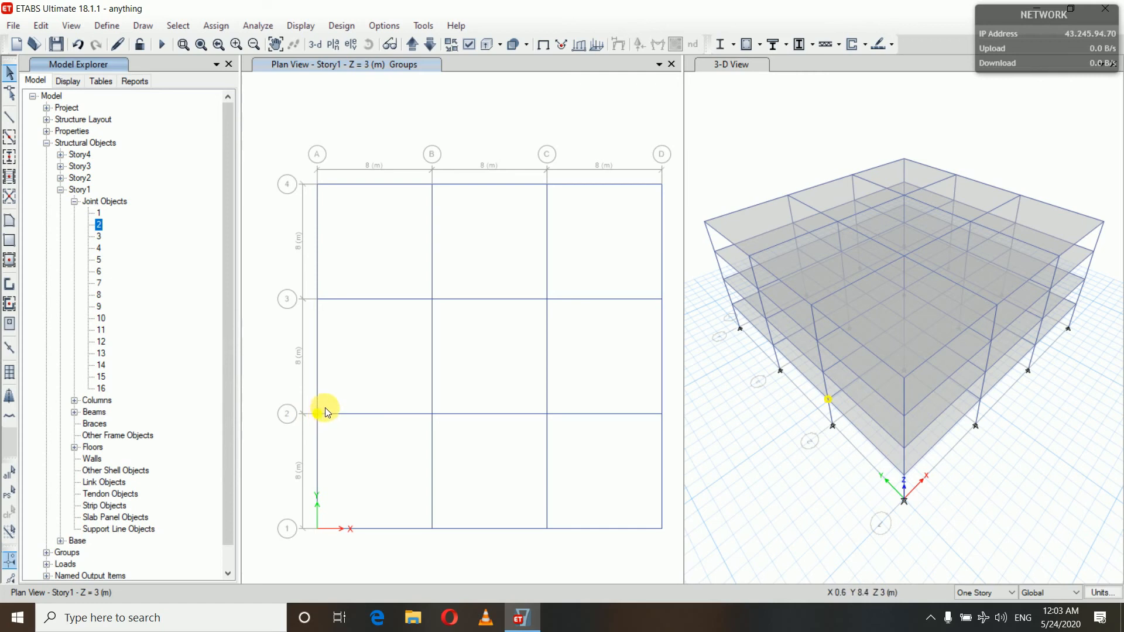
pyautogui.rightClick(99, 225)
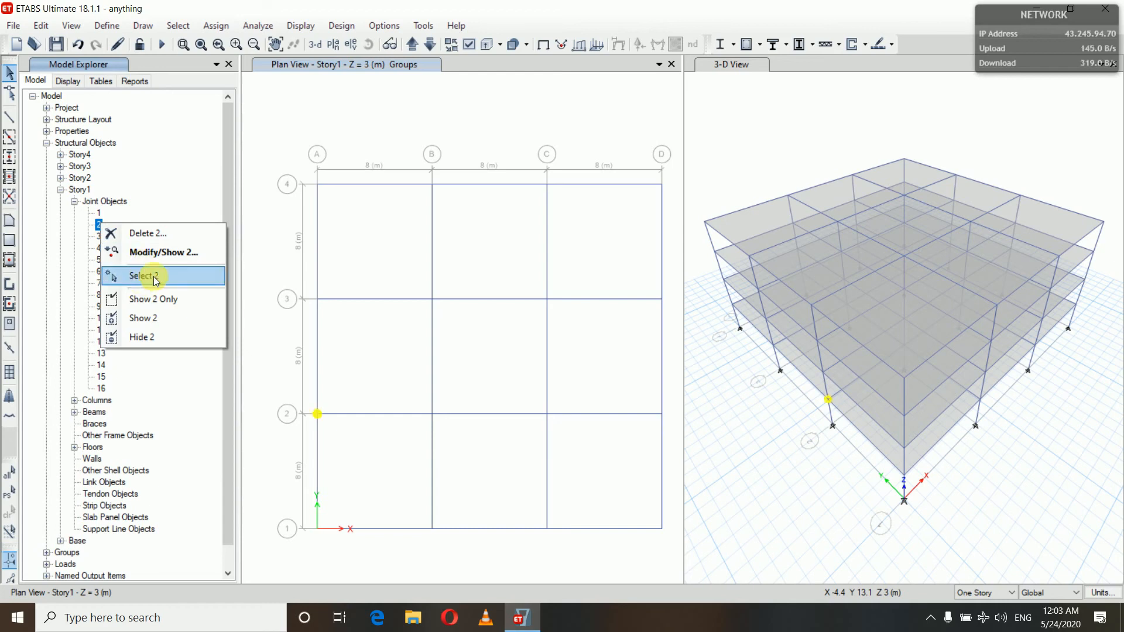
pyautogui.click(156, 281)
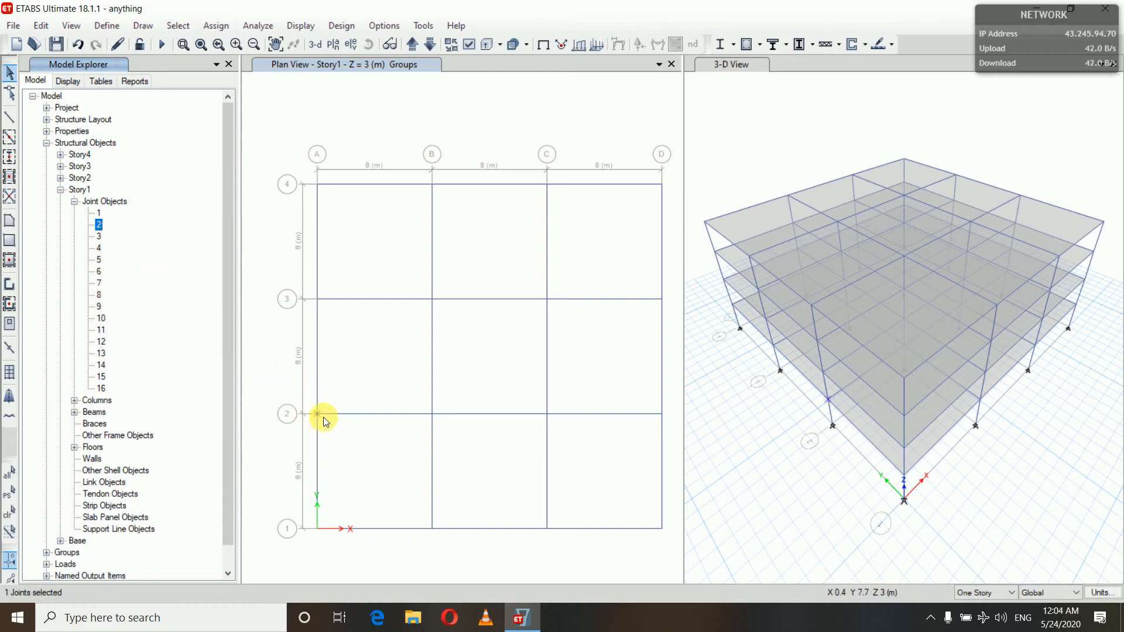
pyautogui.rightClick(99, 224)
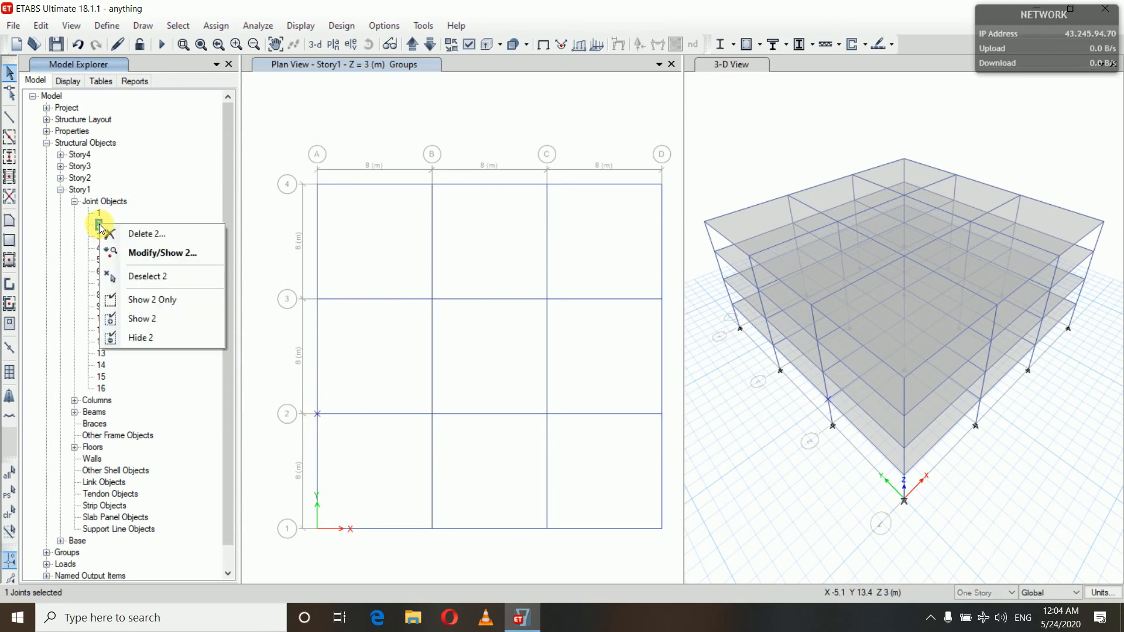
pyautogui.click(139, 276)
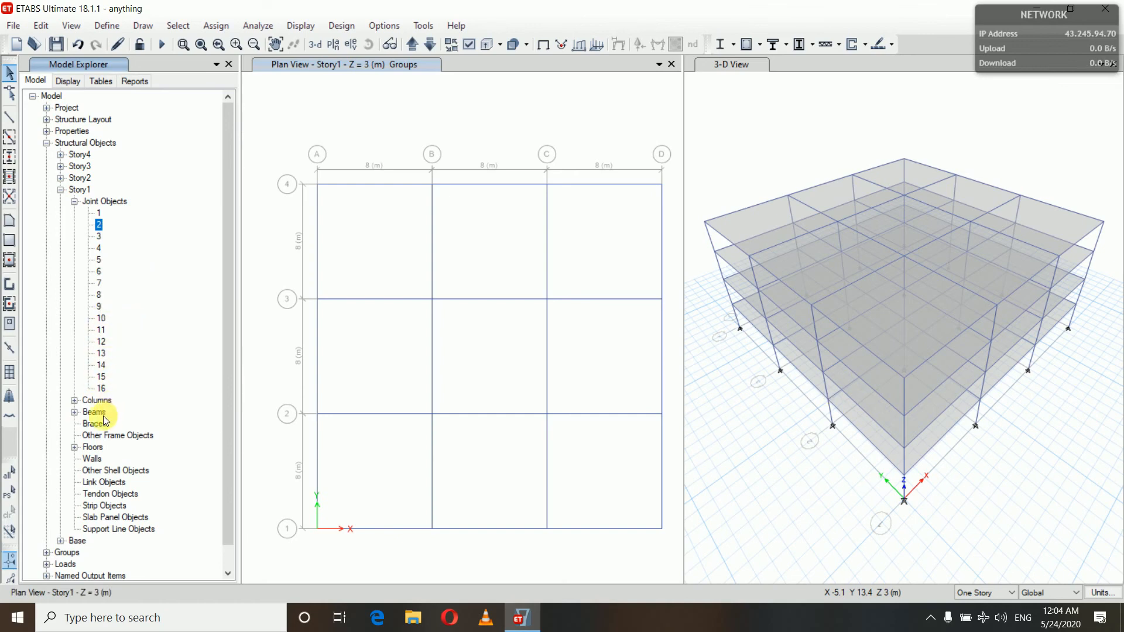
# - Select beam B7 of Story1 from the model tree, deselect it, and collapse the beam list
pyautogui.click(75, 413)
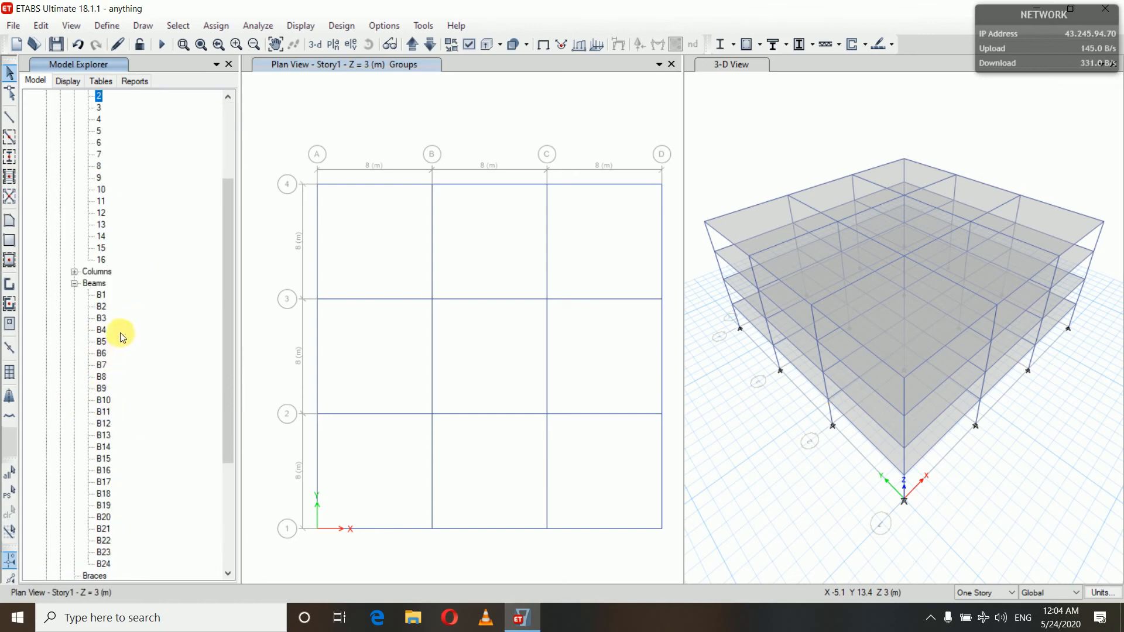
pyautogui.click(101, 365)
pyautogui.rightClick(104, 364)
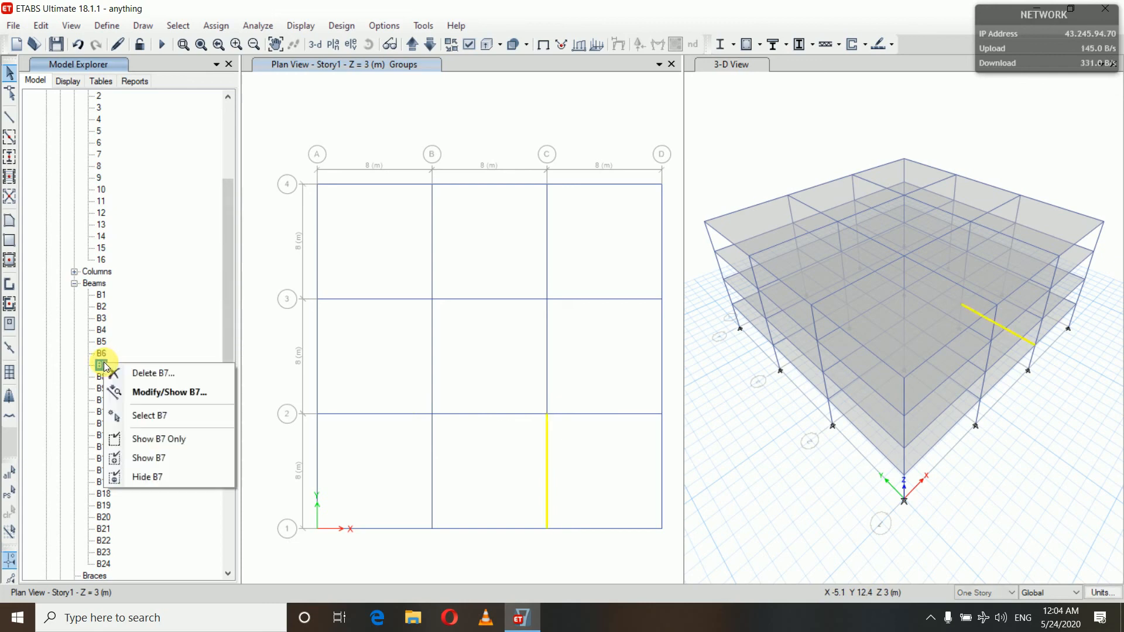
pyautogui.click(149, 414)
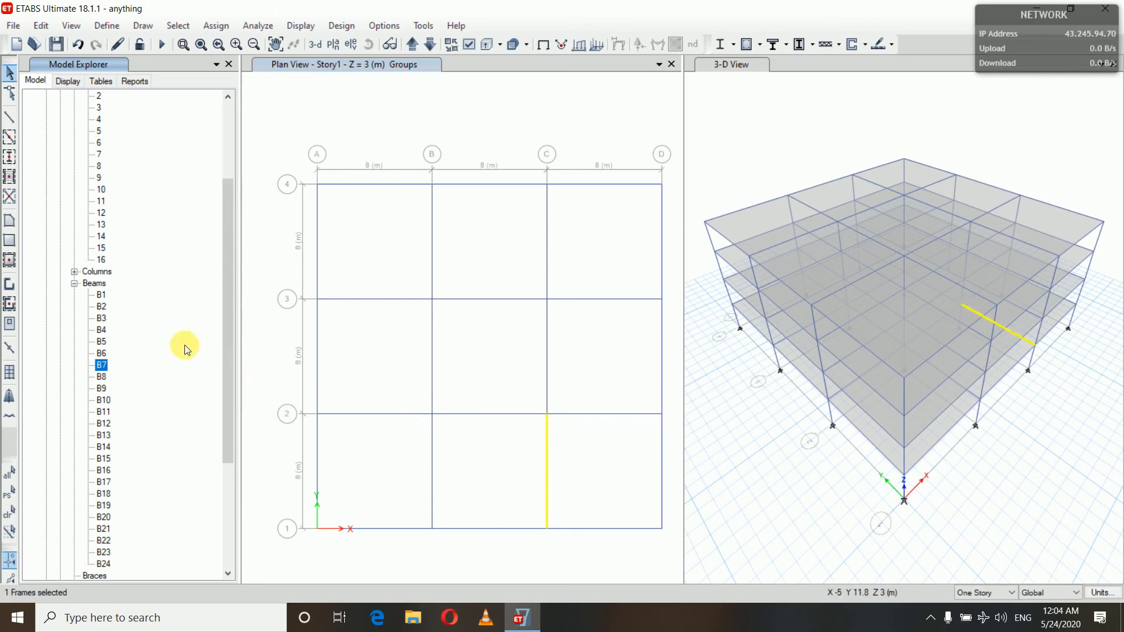
pyautogui.rightClick(103, 368)
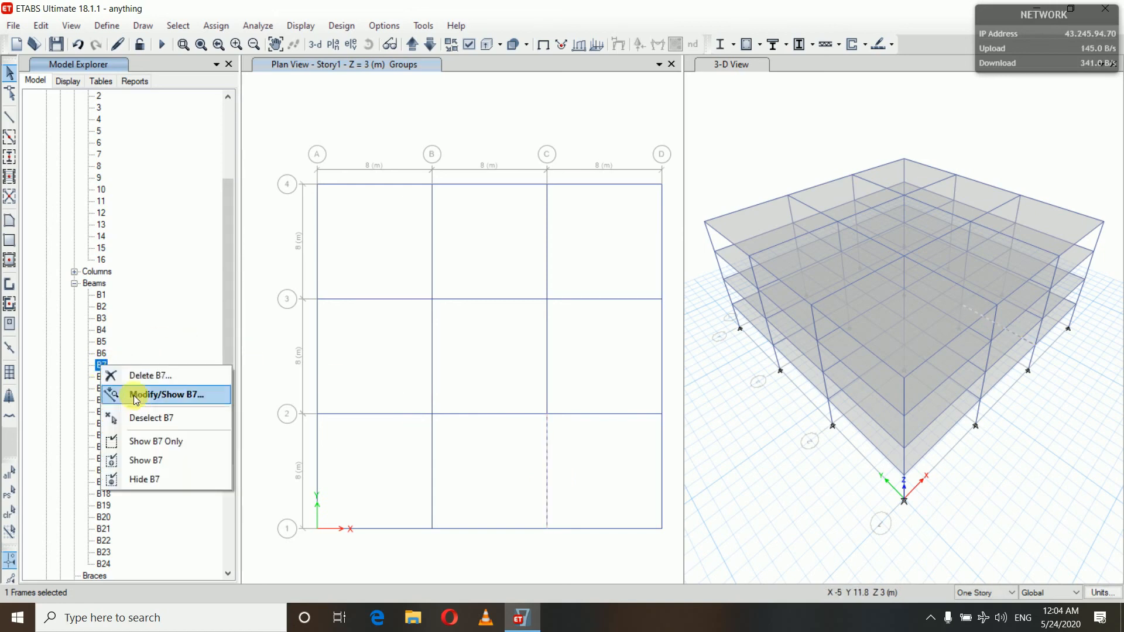
pyautogui.click(141, 416)
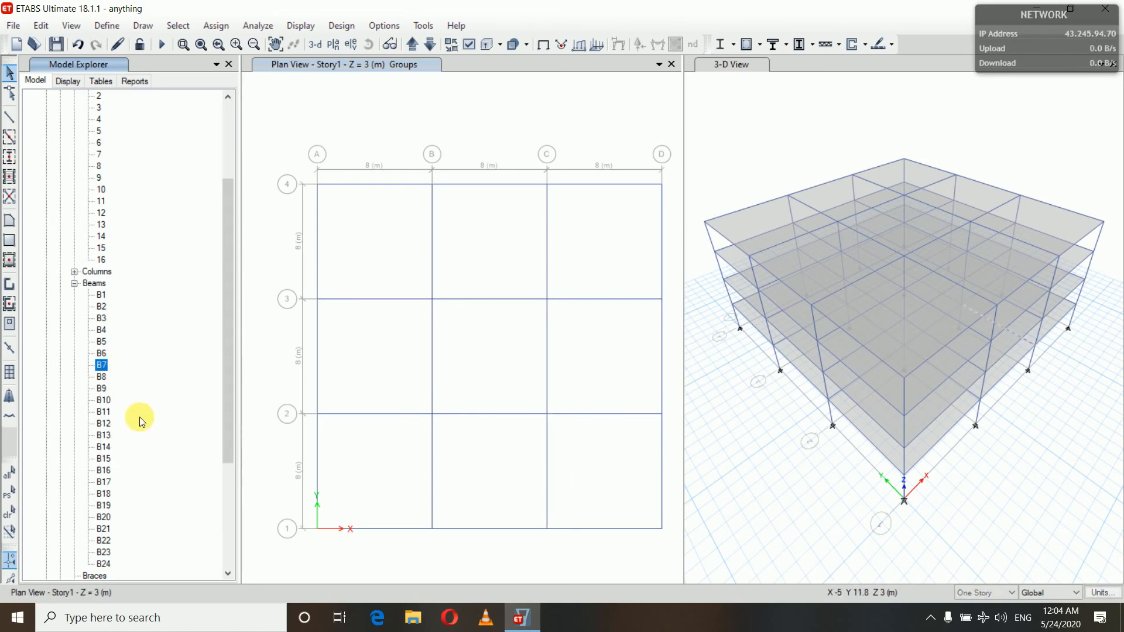
pyautogui.click(74, 283)
# - Select column C5 of Story1 from the model tree, and deselect it
pyautogui.click(73, 378)
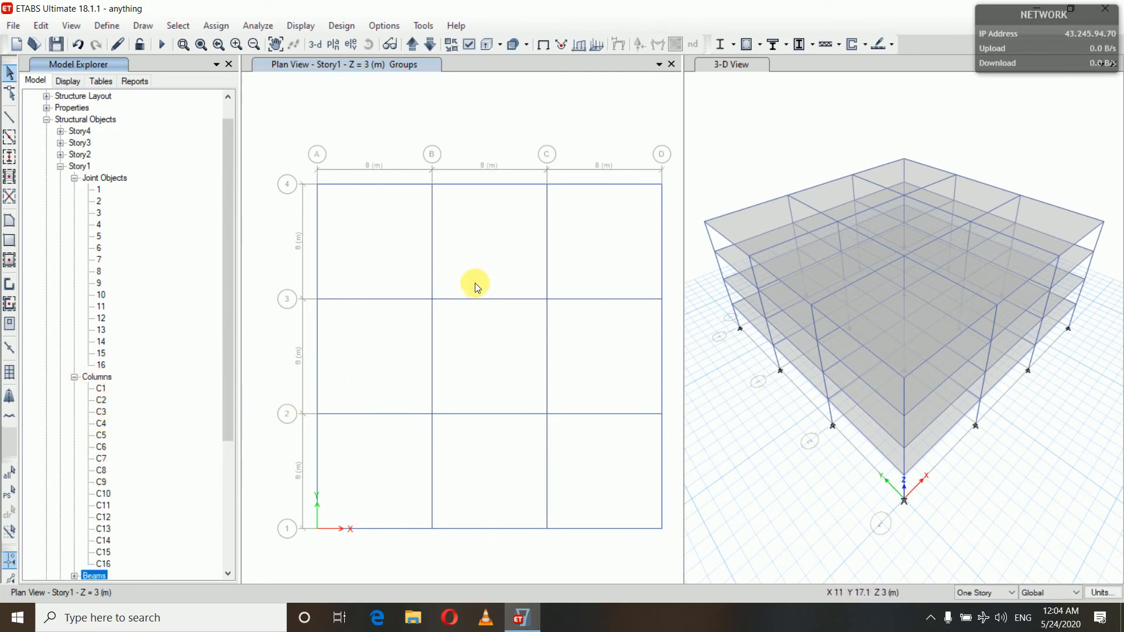
pyautogui.click(101, 435)
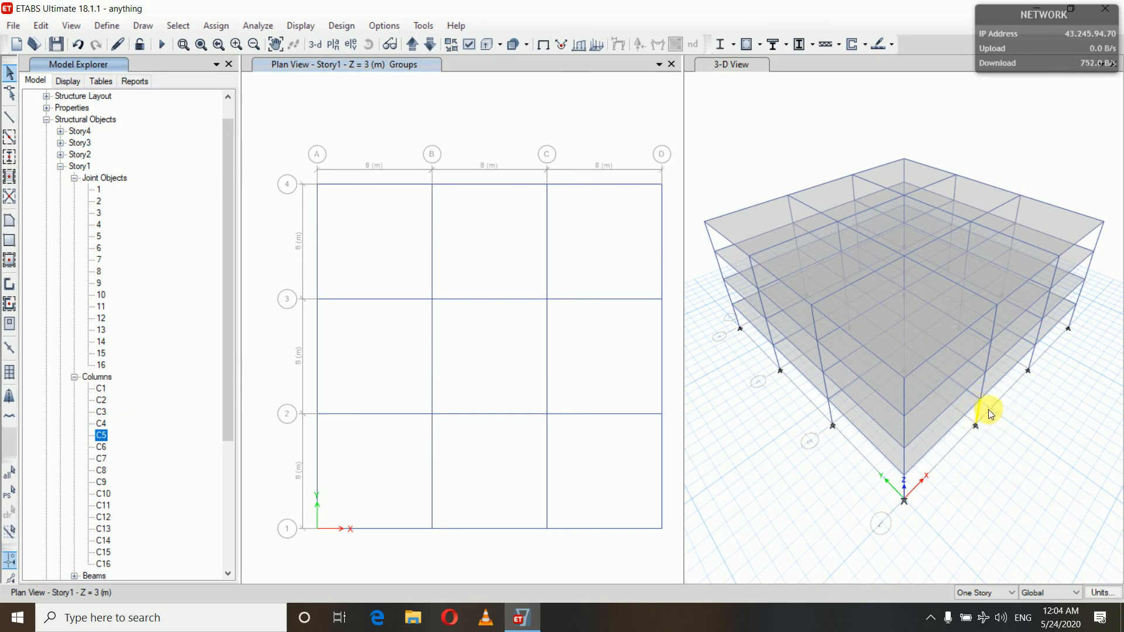
pyautogui.rightClick(103, 435)
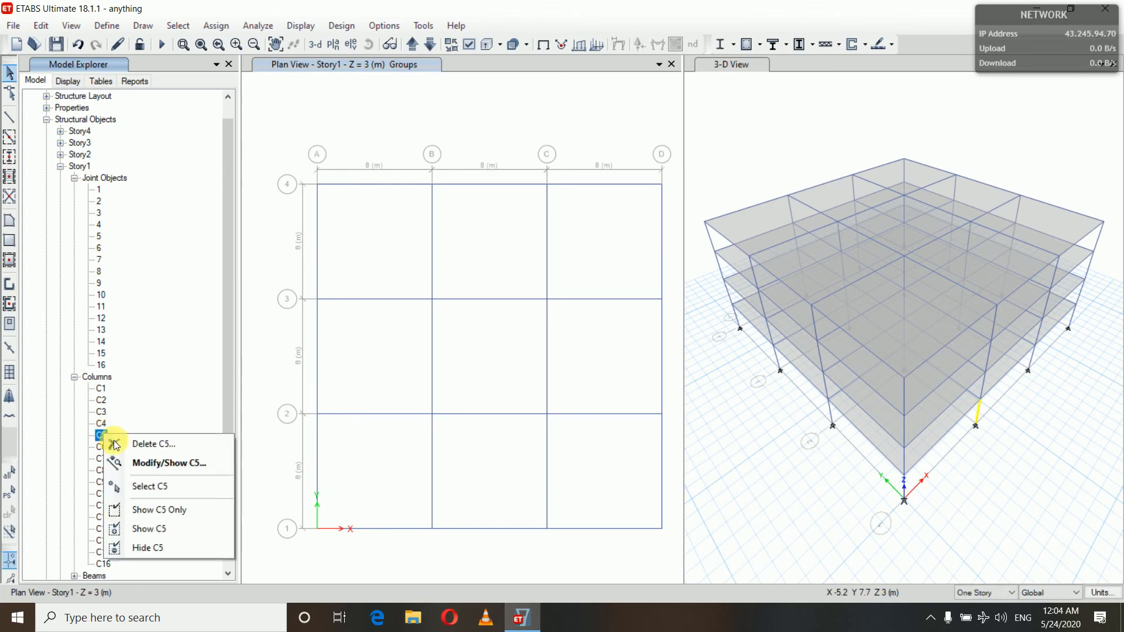
pyautogui.click(153, 486)
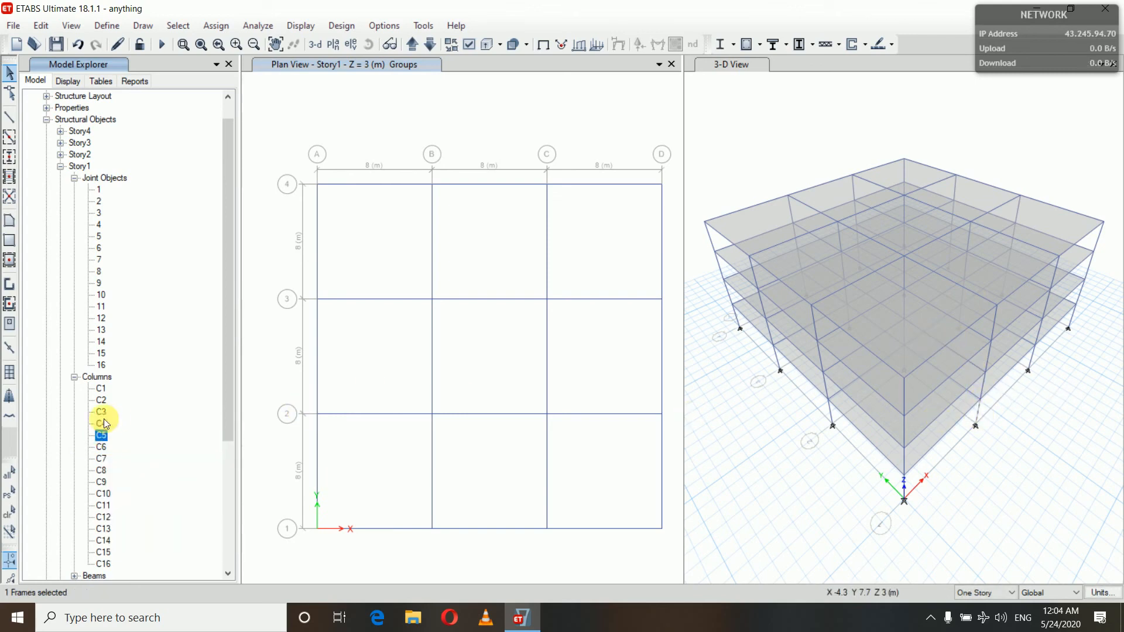
pyautogui.rightClick(105, 441)
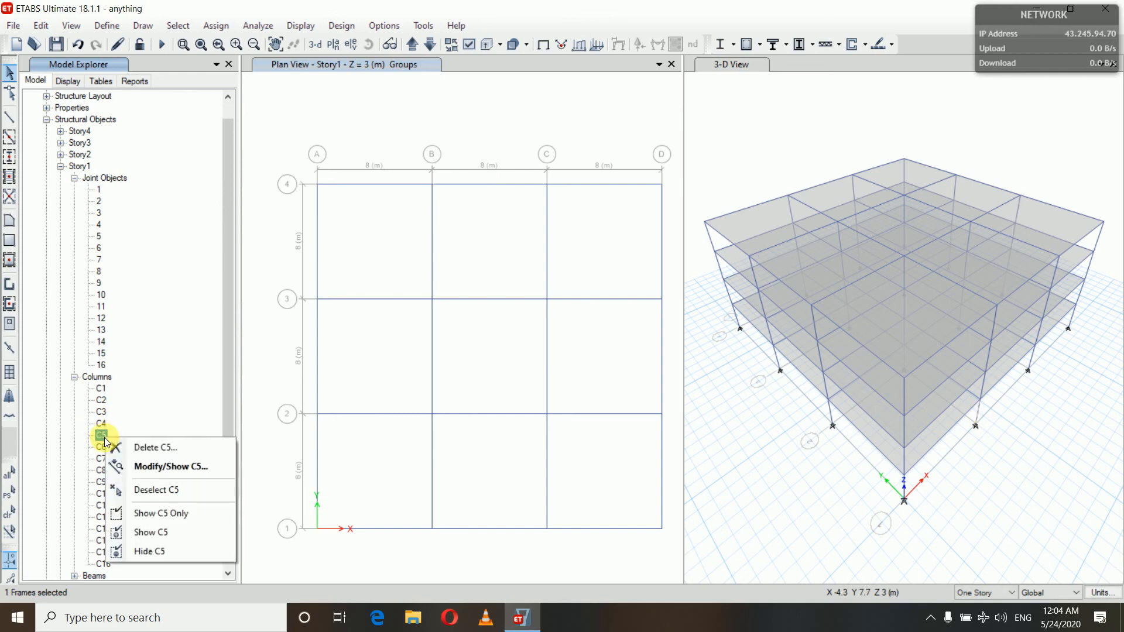
pyautogui.click(139, 493)
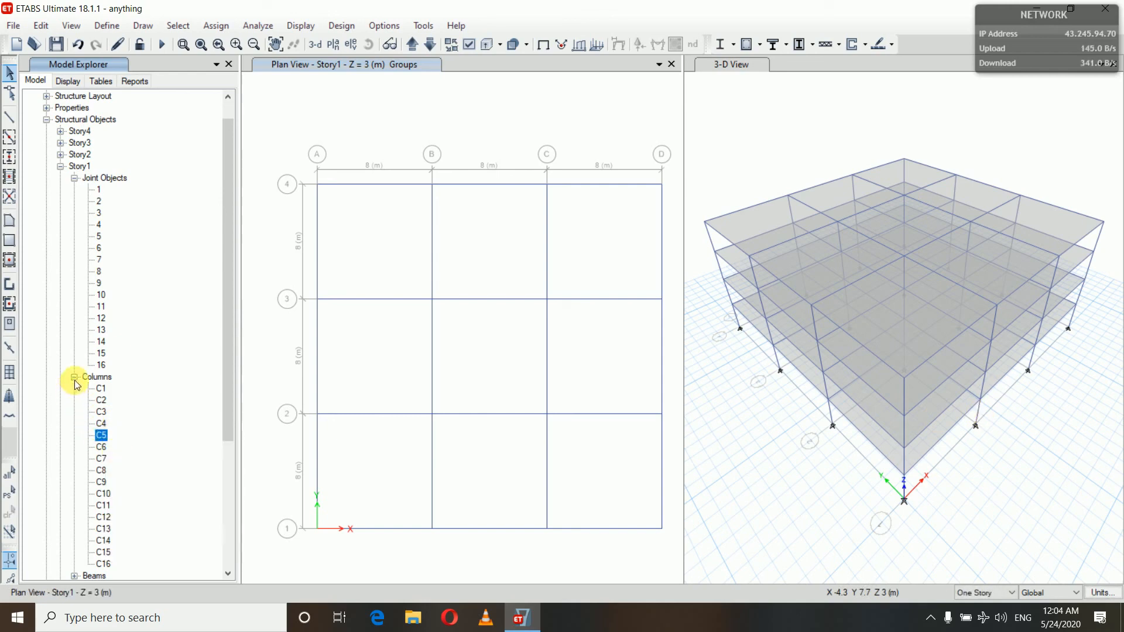
# - Collapse the Columns, Joint Objects, Story1 and Structural Objects branches of the model tree
pyautogui.click(74, 378)
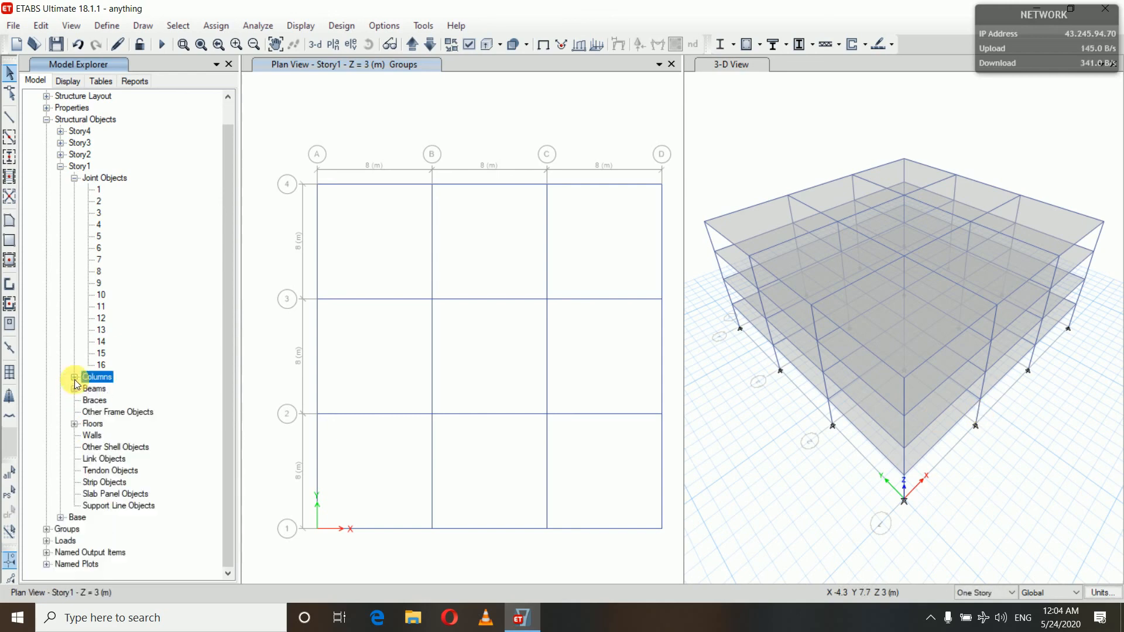
pyautogui.click(75, 178)
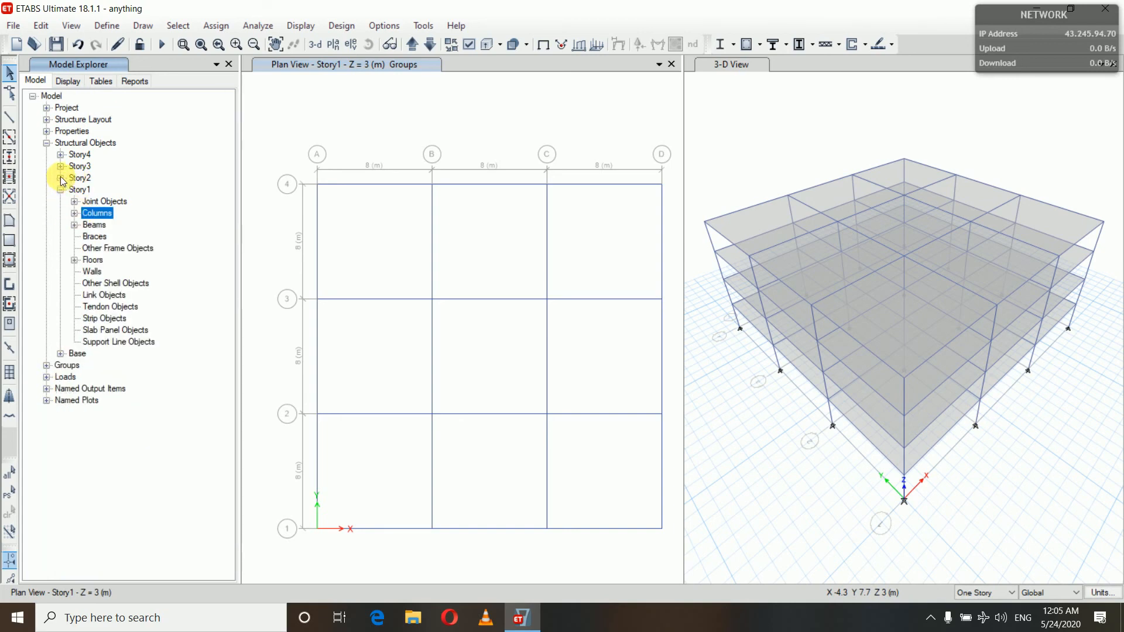
pyautogui.click(60, 191)
pyautogui.click(75, 190)
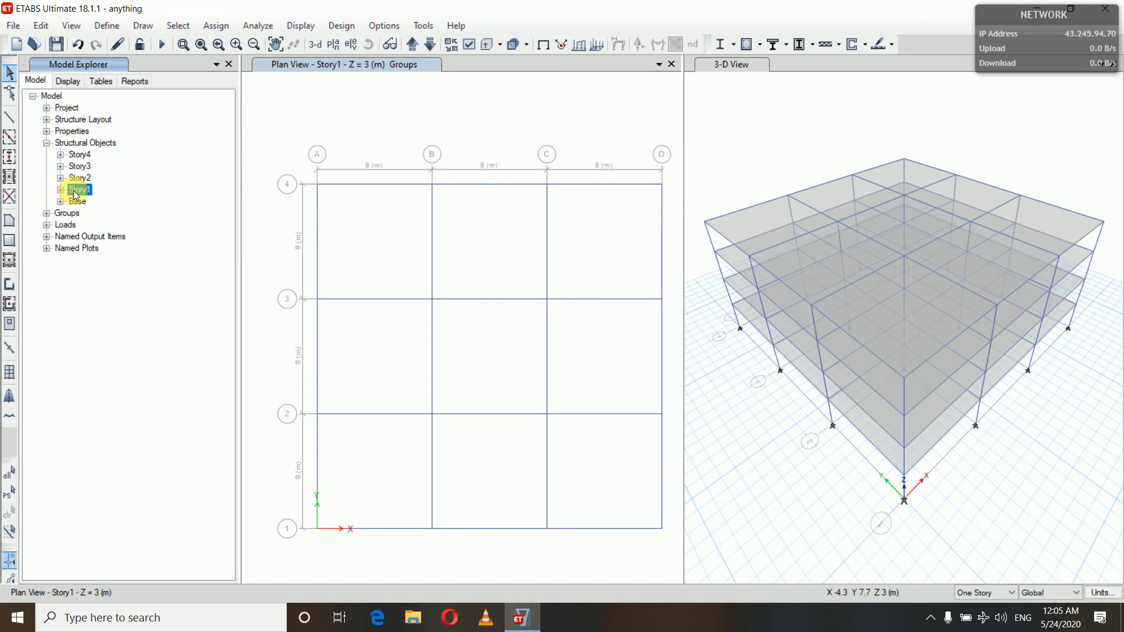
pyautogui.click(46, 142)
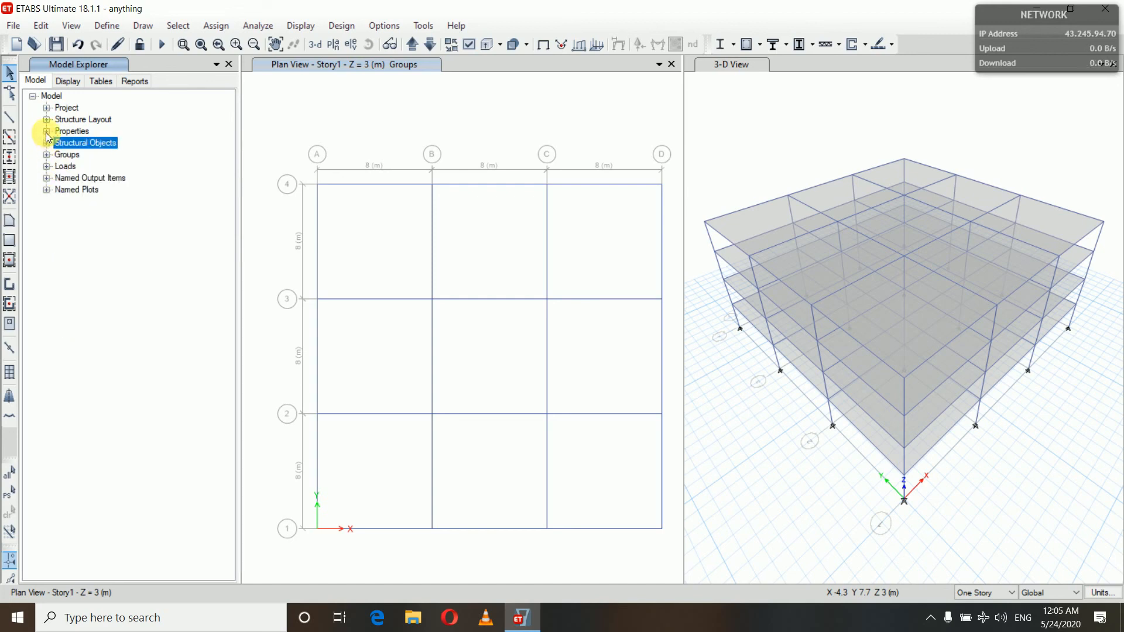
# - Select all frames with the beam 300*450 section from the frame section properties in the model tree, and deselect them
pyautogui.click(46, 131)
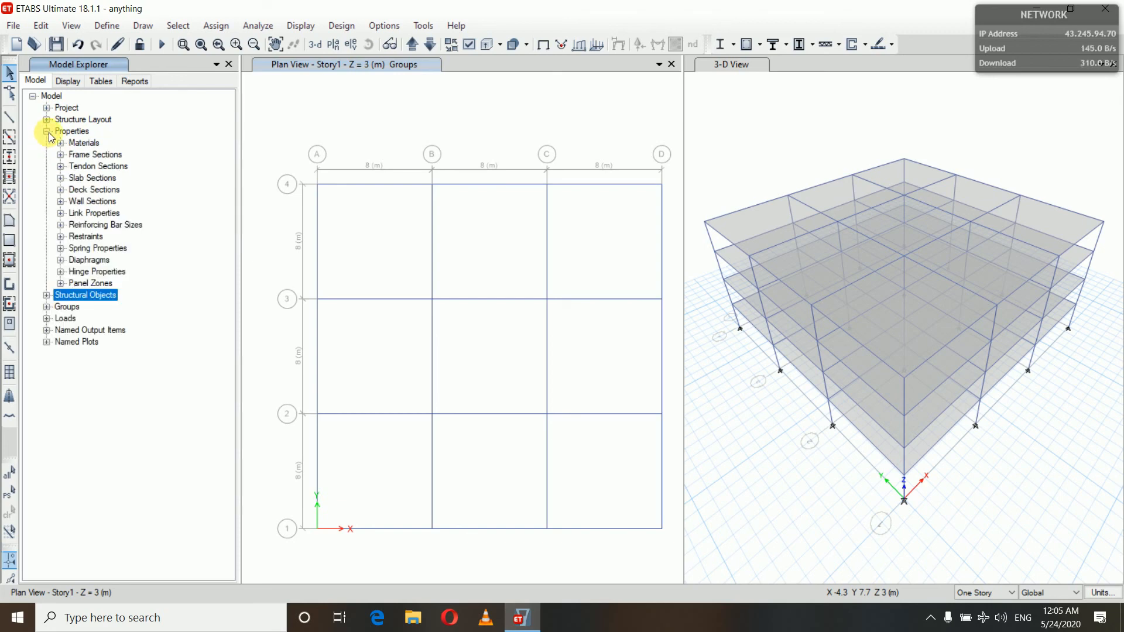
pyautogui.click(60, 154)
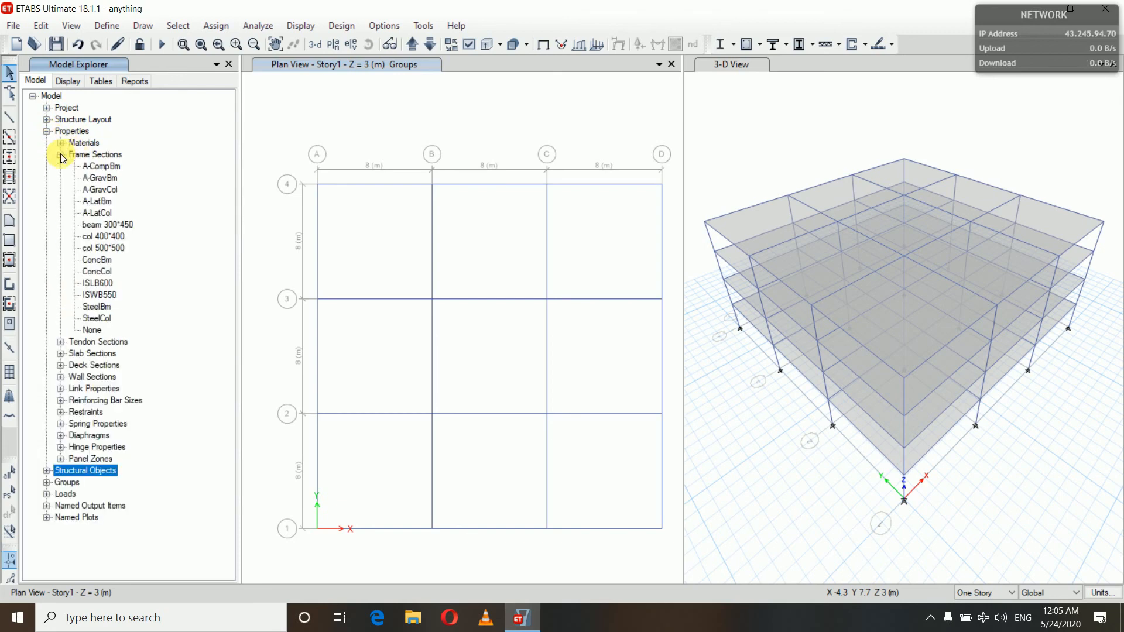
pyautogui.click(103, 238)
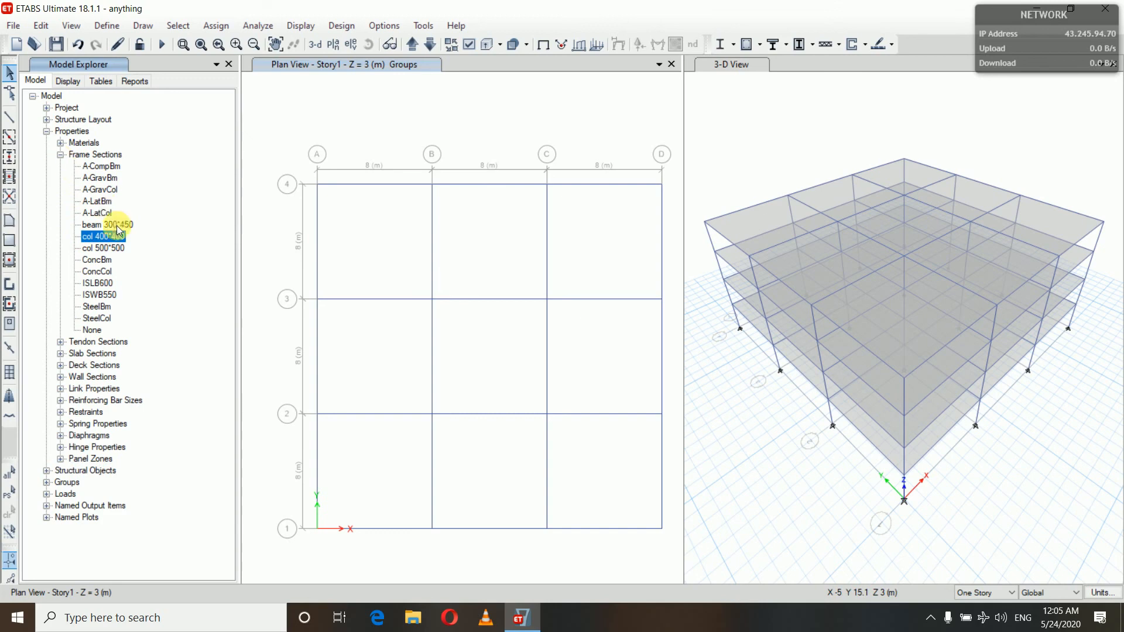
pyautogui.click(95, 224)
pyautogui.rightClick(96, 224)
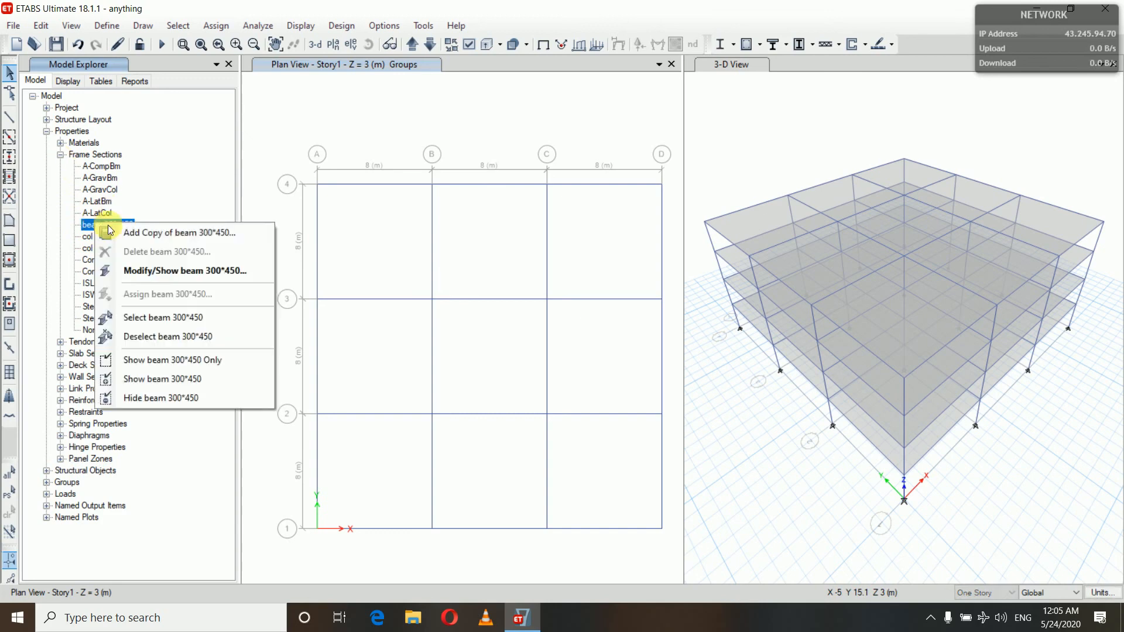
pyautogui.click(144, 320)
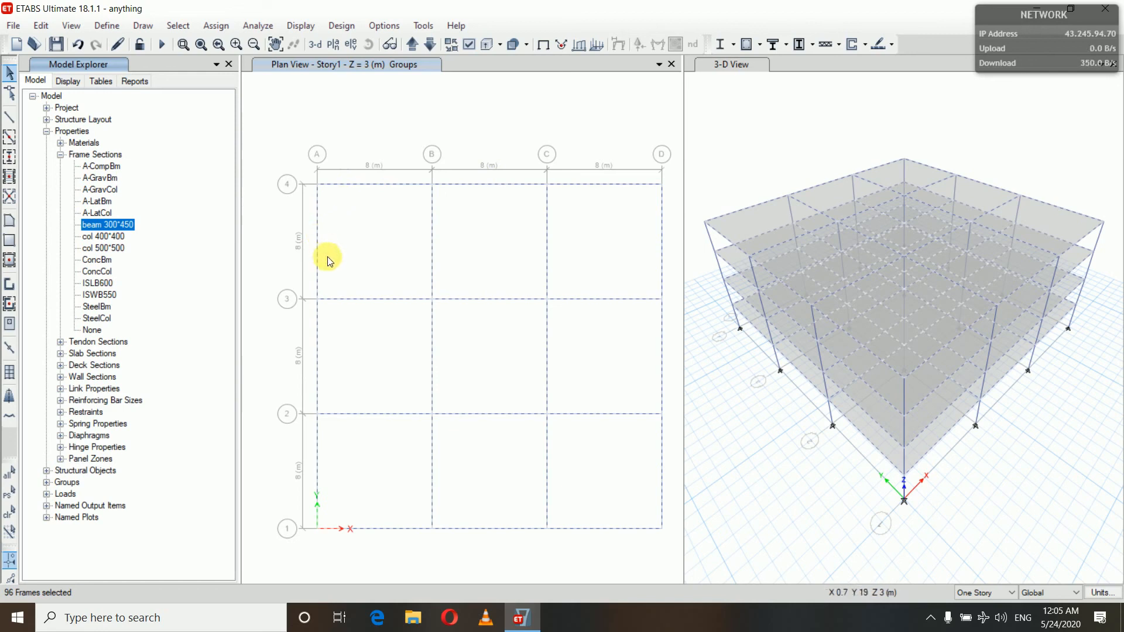
pyautogui.rightClick(115, 225)
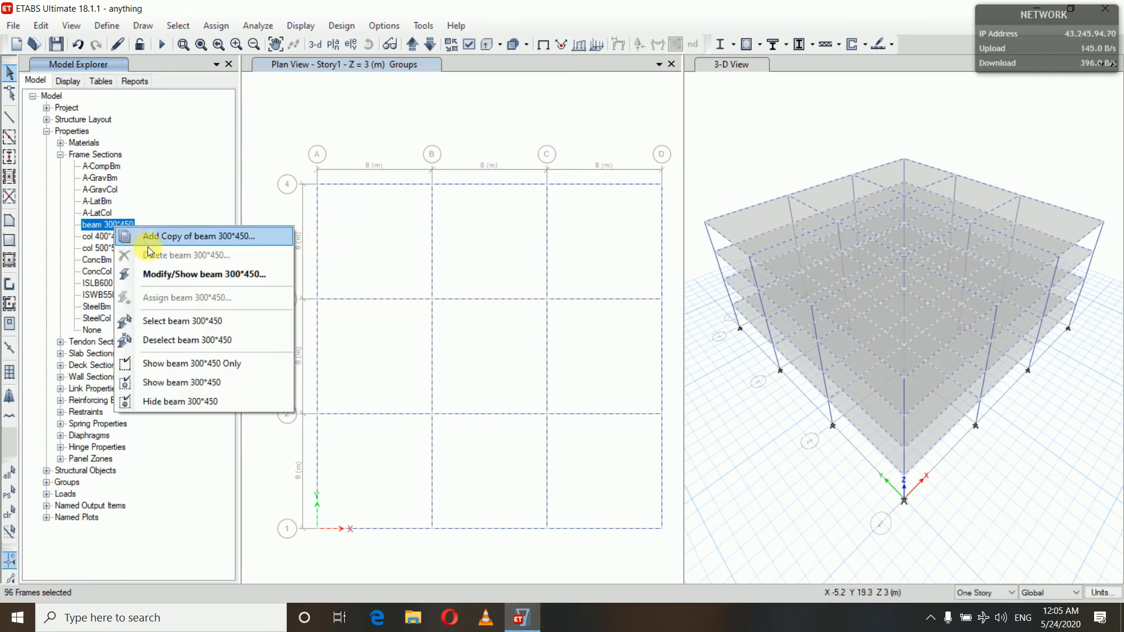
pyautogui.click(162, 339)
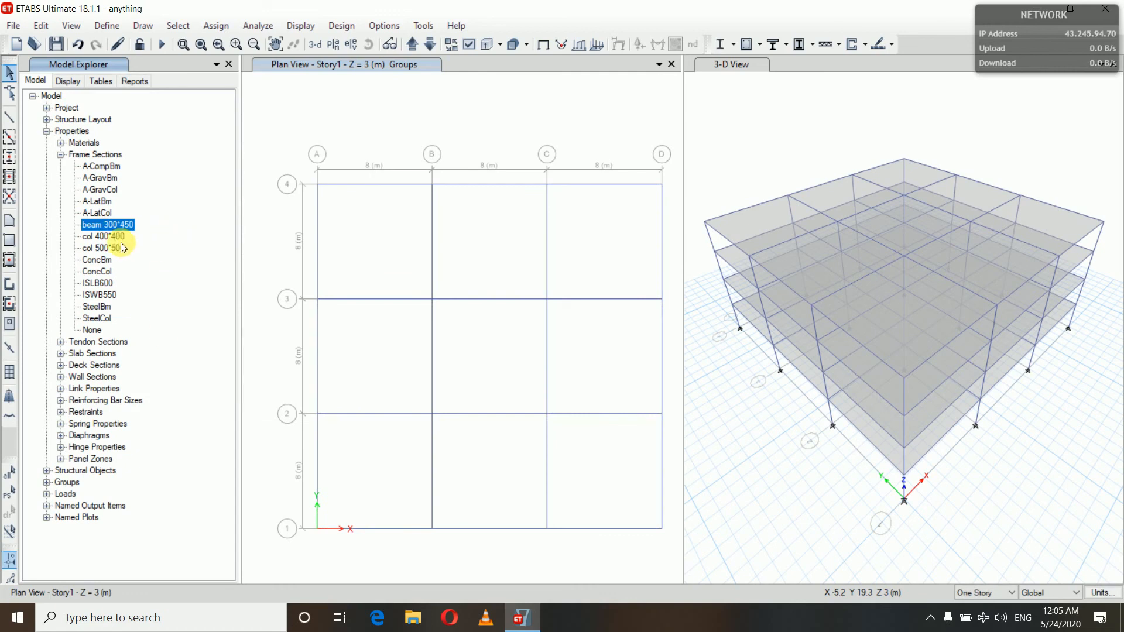
# - Collapse the Frame Sections, Materials and Properties branches of the model tree
pyautogui.click(61, 155)
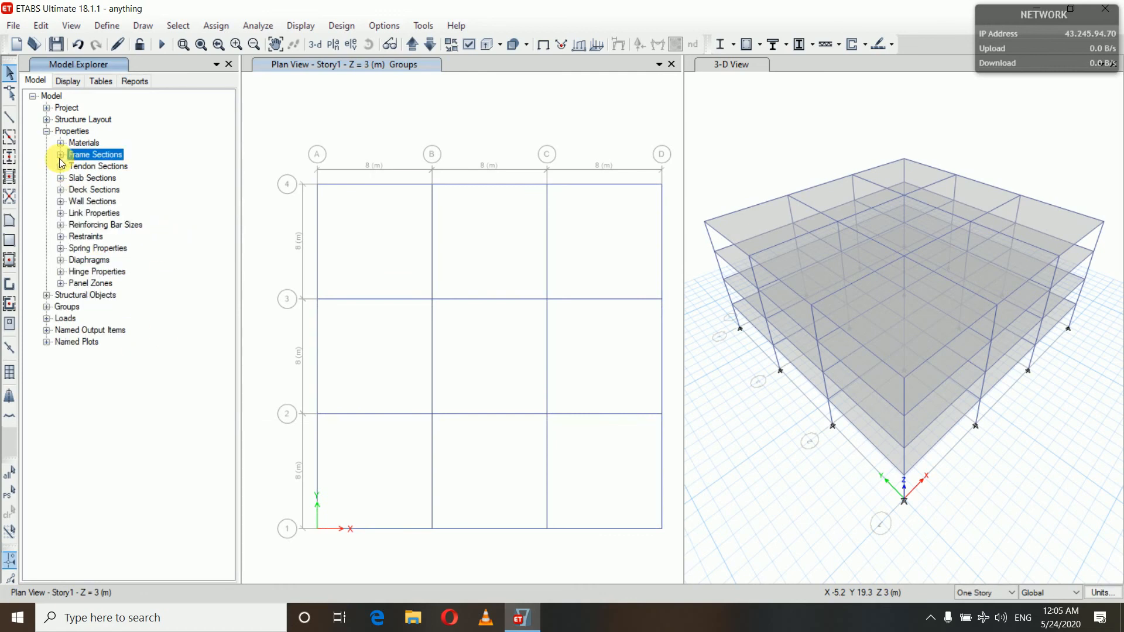
pyautogui.click(60, 143)
pyautogui.click(61, 144)
pyautogui.click(46, 131)
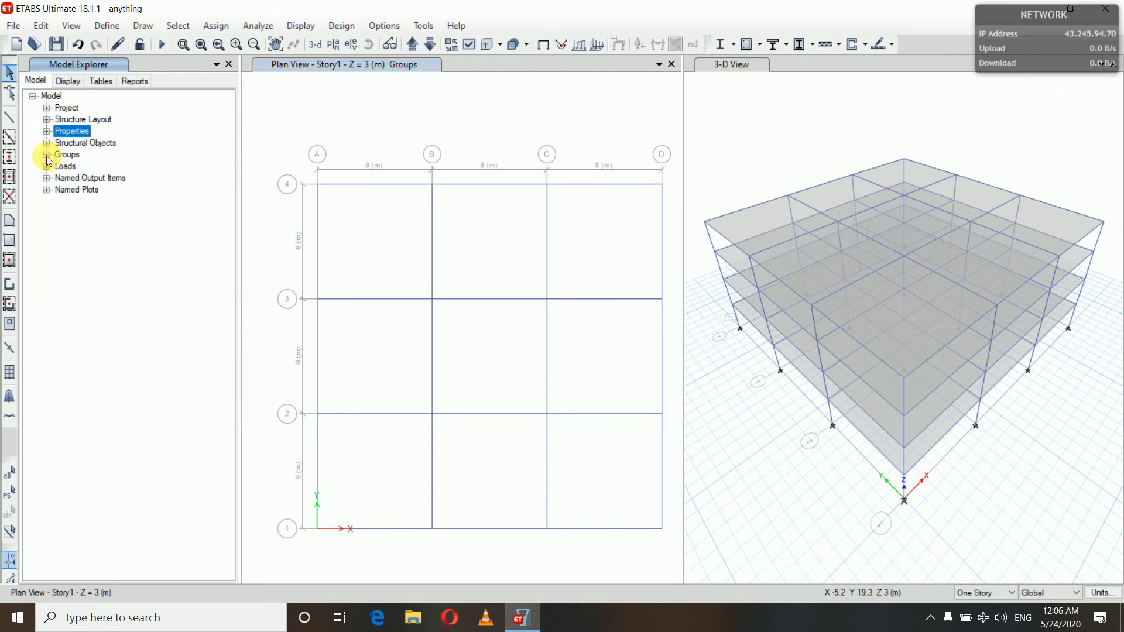
# - Select the objects of the beam group from the Groups branch of the model tree, and deselect them
pyautogui.click(47, 155)
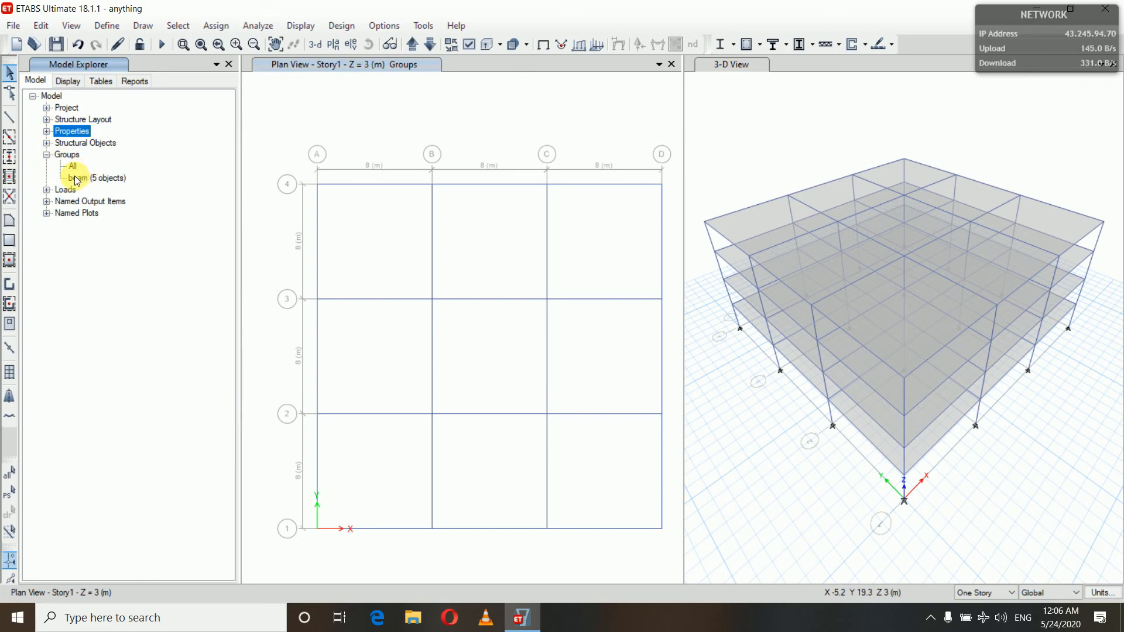
pyautogui.click(79, 176)
pyautogui.rightClick(79, 177)
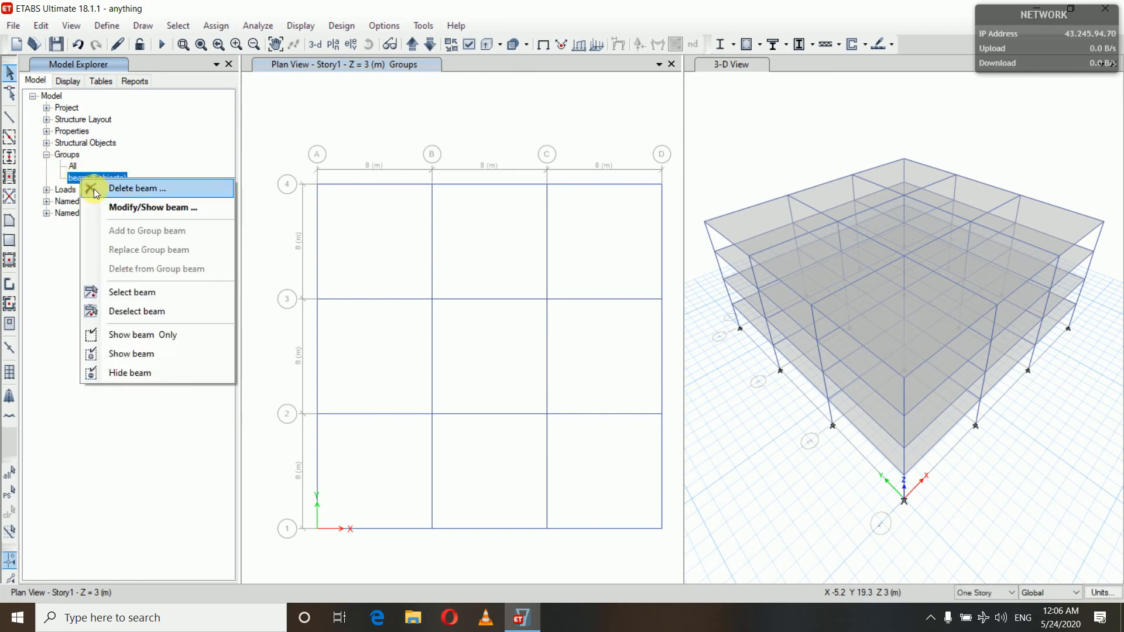
pyautogui.click(131, 292)
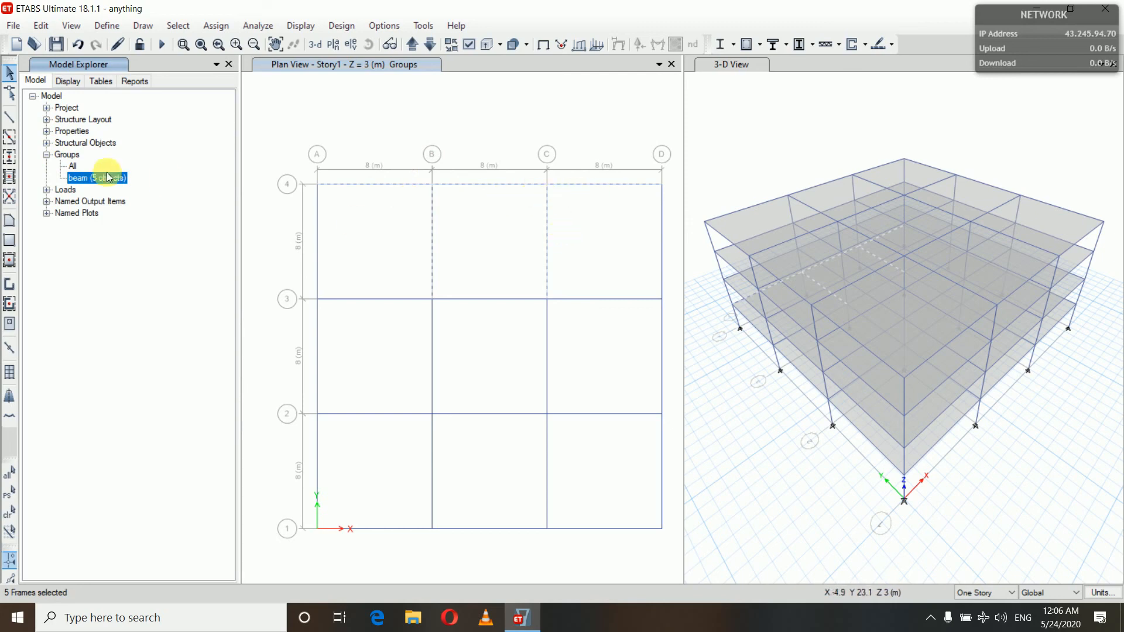
pyautogui.rightClick(79, 177)
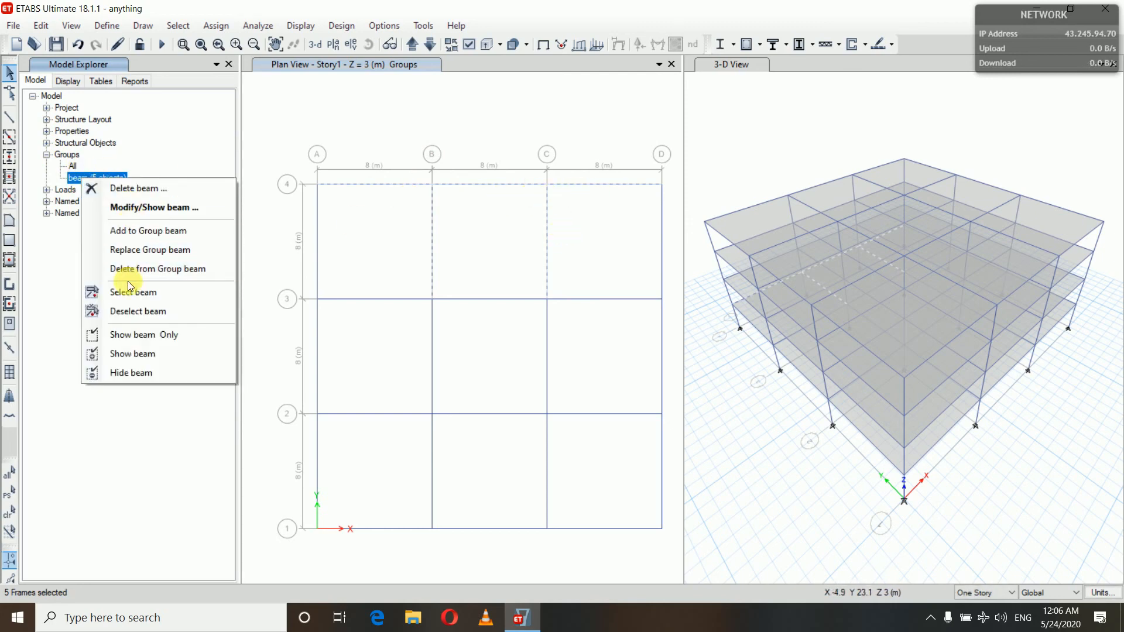
pyautogui.click(133, 313)
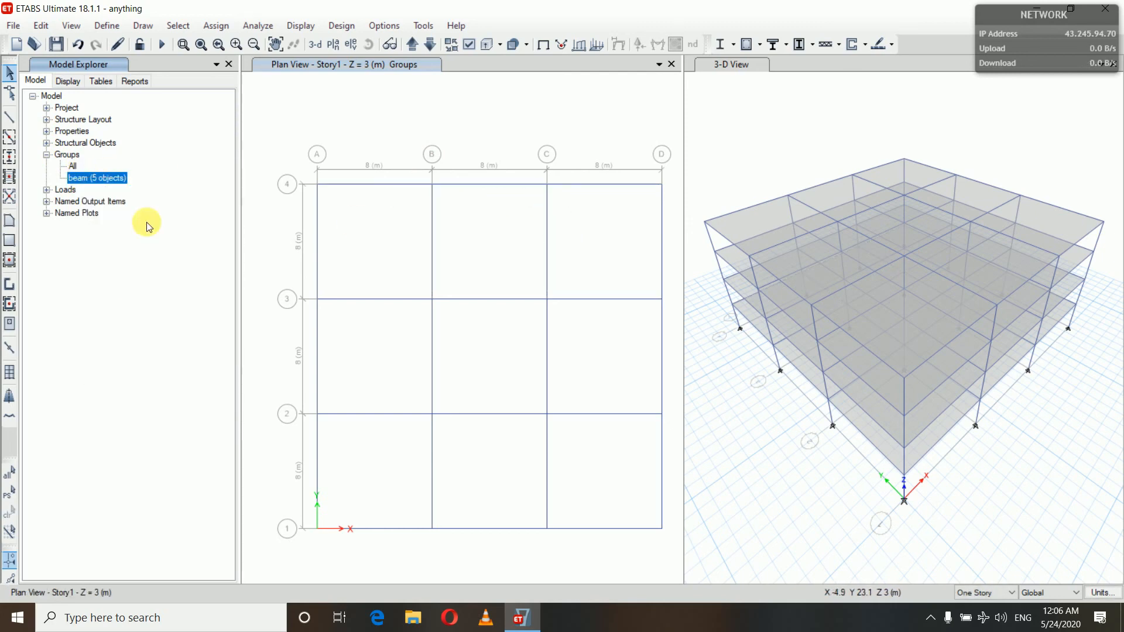
# - Look into the Loads branch of the model tree, and collapse the Loads and Groups branches
pyautogui.click(46, 189)
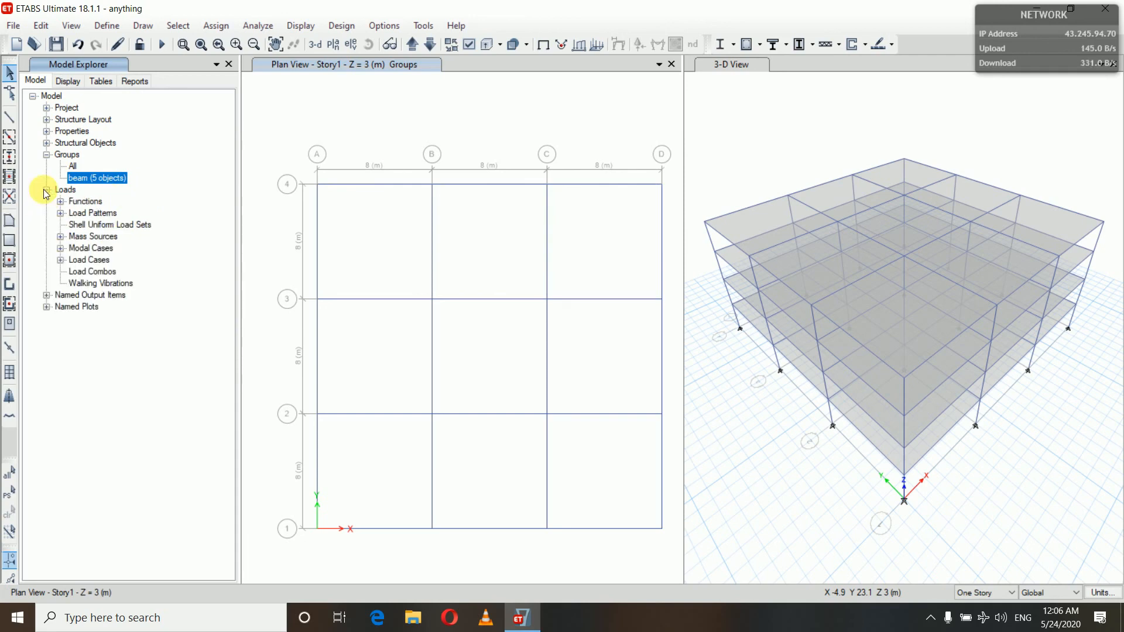
pyautogui.click(45, 190)
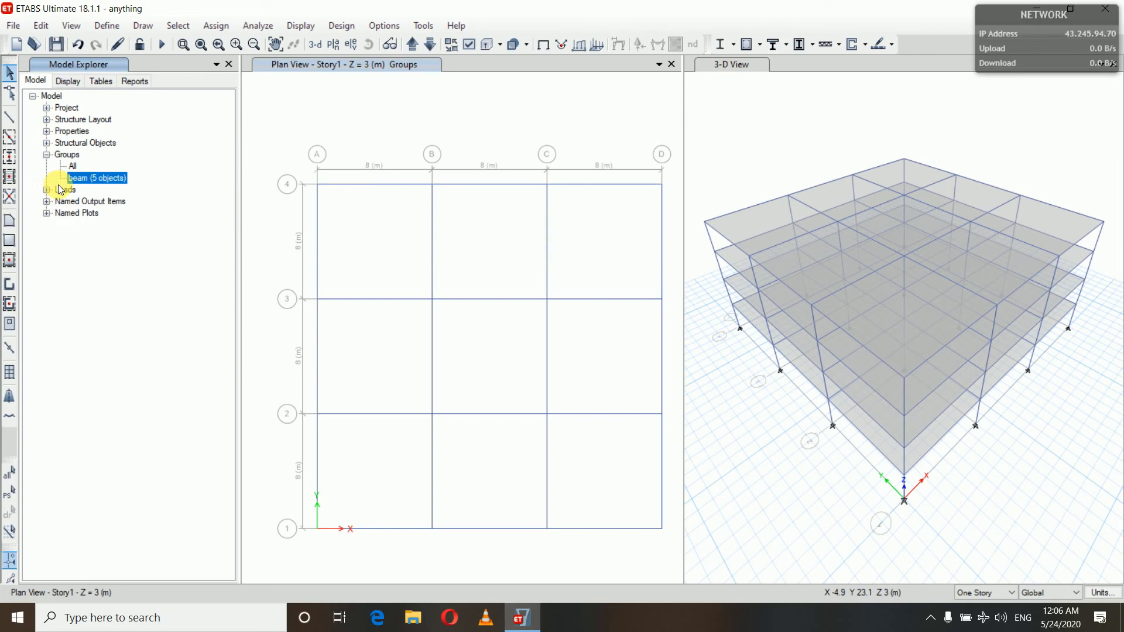
pyautogui.click(48, 155)
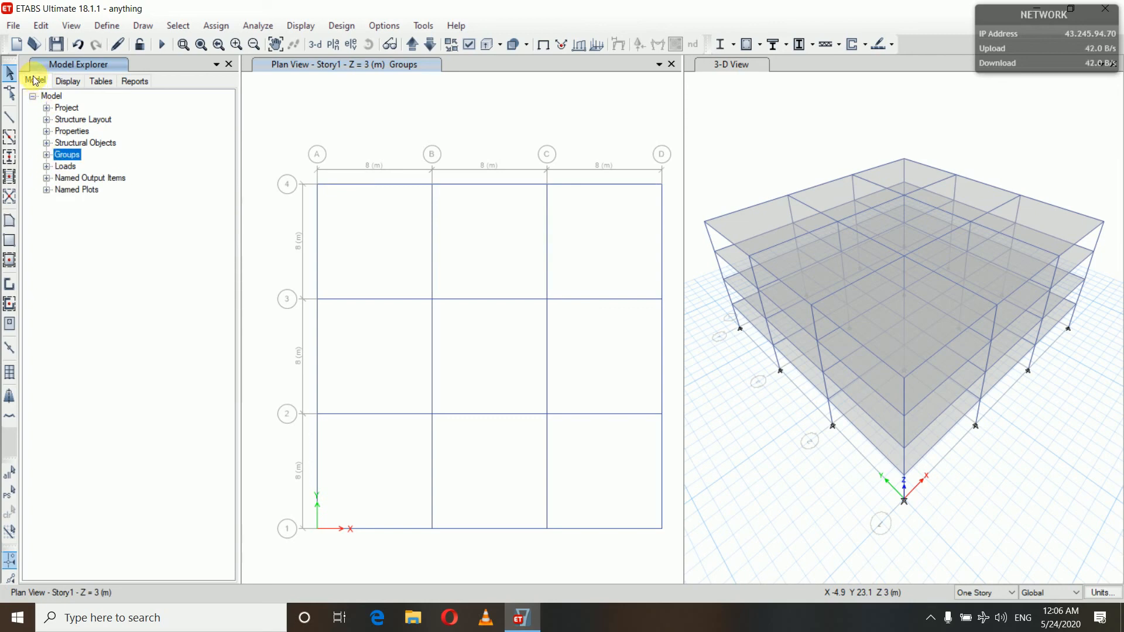